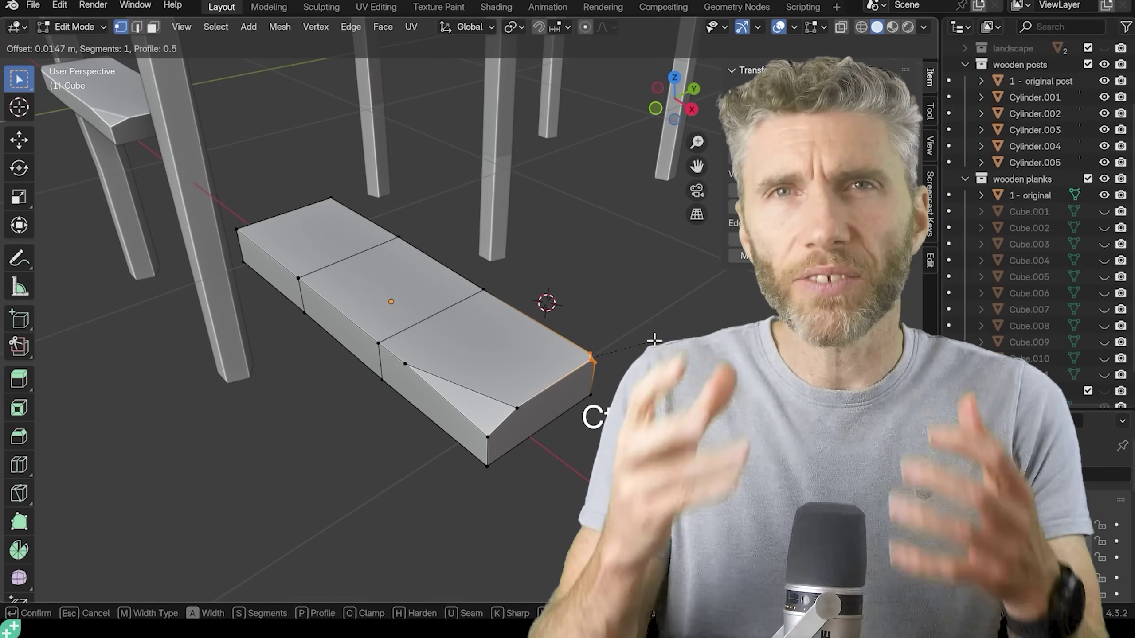
# Bevel the plank's end corner by about 0.015 m and duplicate the row of five planks about 1.82 m along Y.
pyautogui.click(654, 341)
pyautogui.moveTo(654, 341); pyautogui.dragTo(383, 305, button='middle')
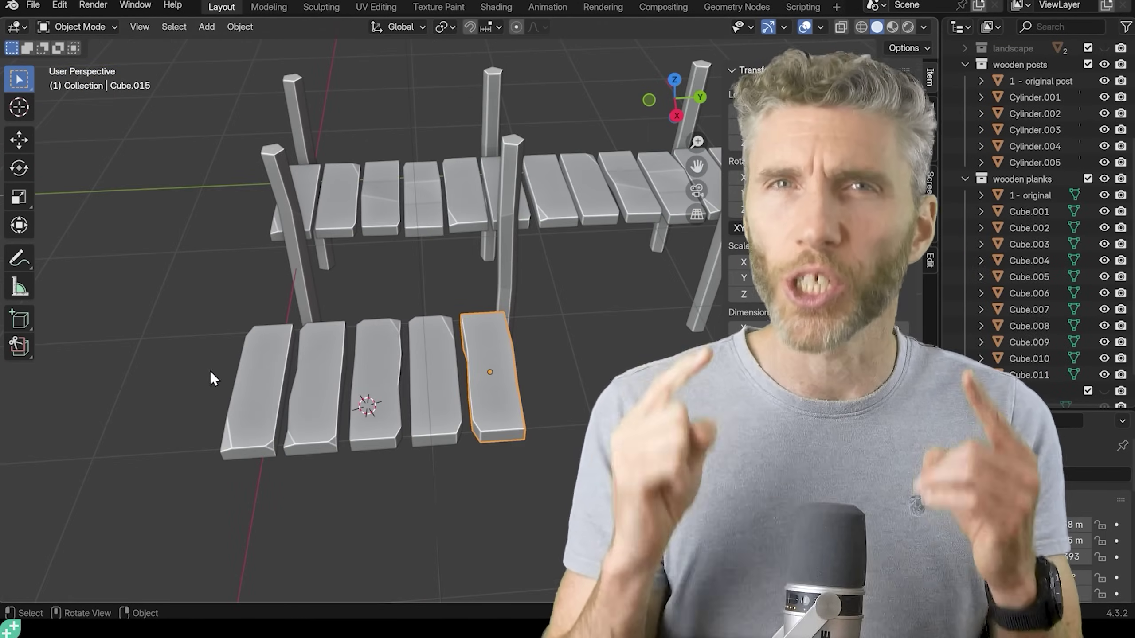
pyautogui.hotkey('shift', 'd')
pyautogui.click(596, 332)
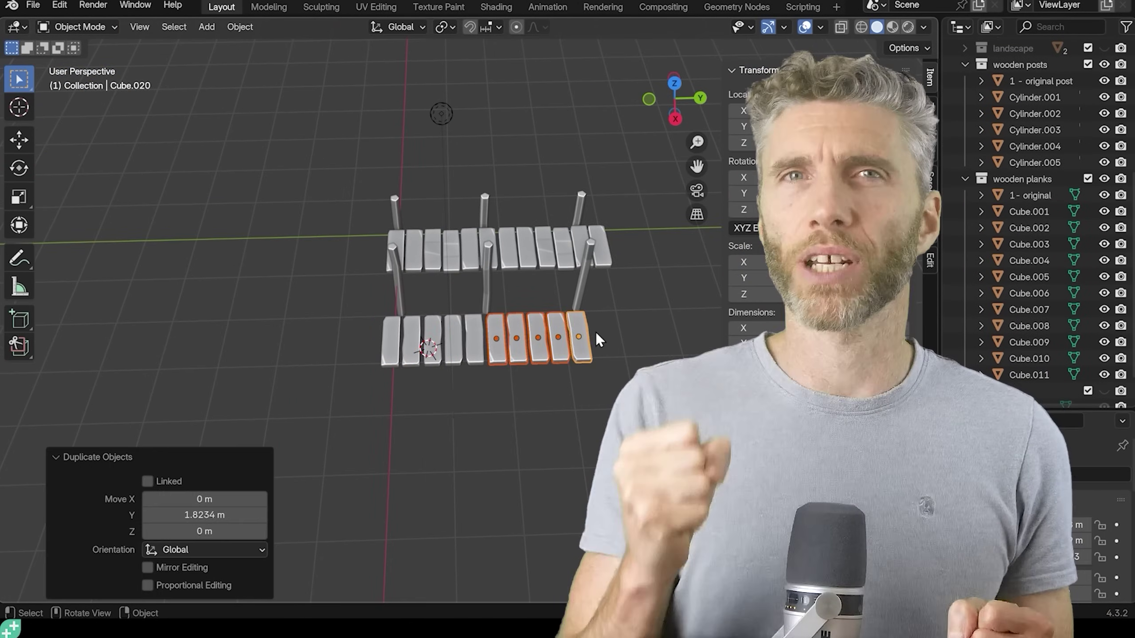
pyautogui.keyDown('shift'); pyautogui.moveTo(596, 332); pyautogui.dragTo(494, 348, button='middle'); pyautogui.keyUp('shift')
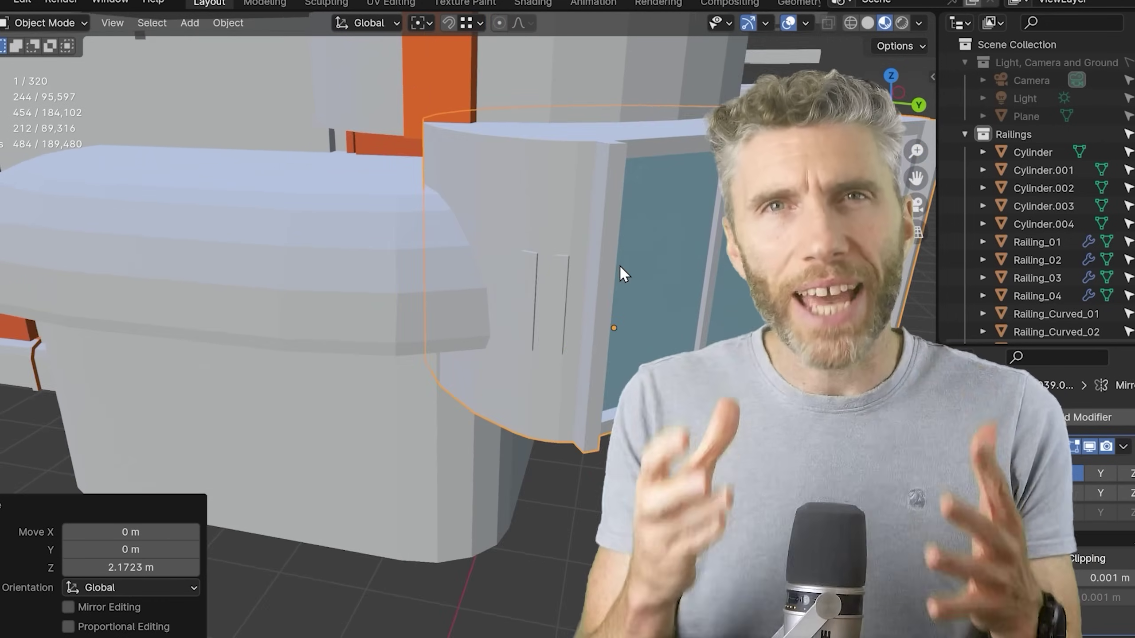
# Select the curved tower section with the orange stripe and begin moving it along the Z axis.
pyautogui.scroll(-8, 619, 264)
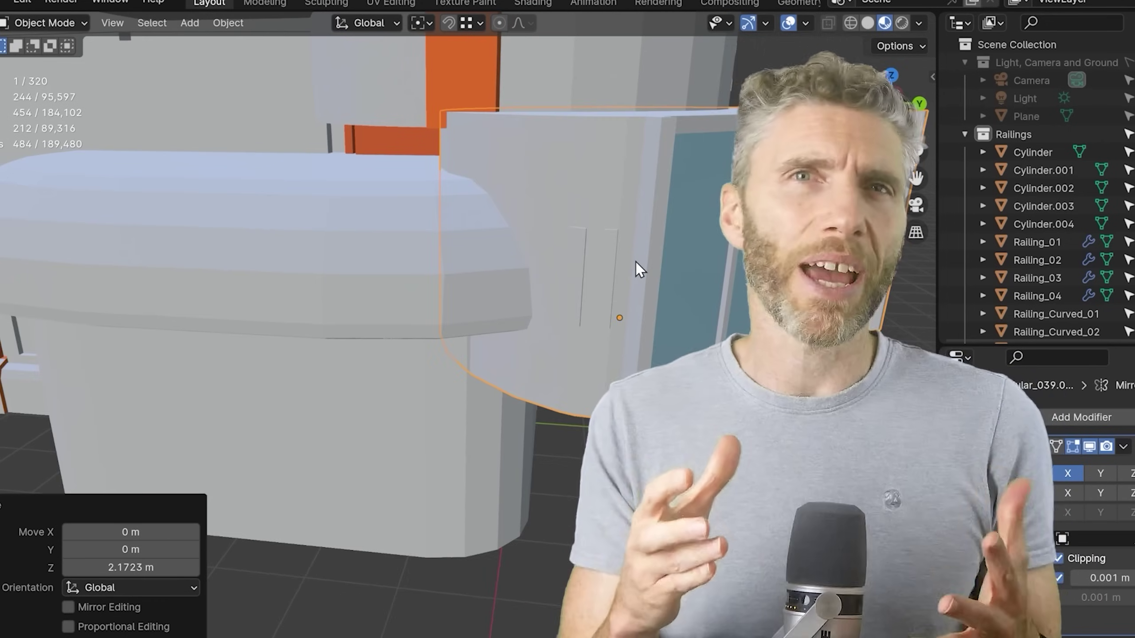
pyautogui.scroll(4, 624, 262)
pyautogui.moveTo(624, 262); pyautogui.dragTo(643, 240, button='middle')
pyautogui.click(530, 188)
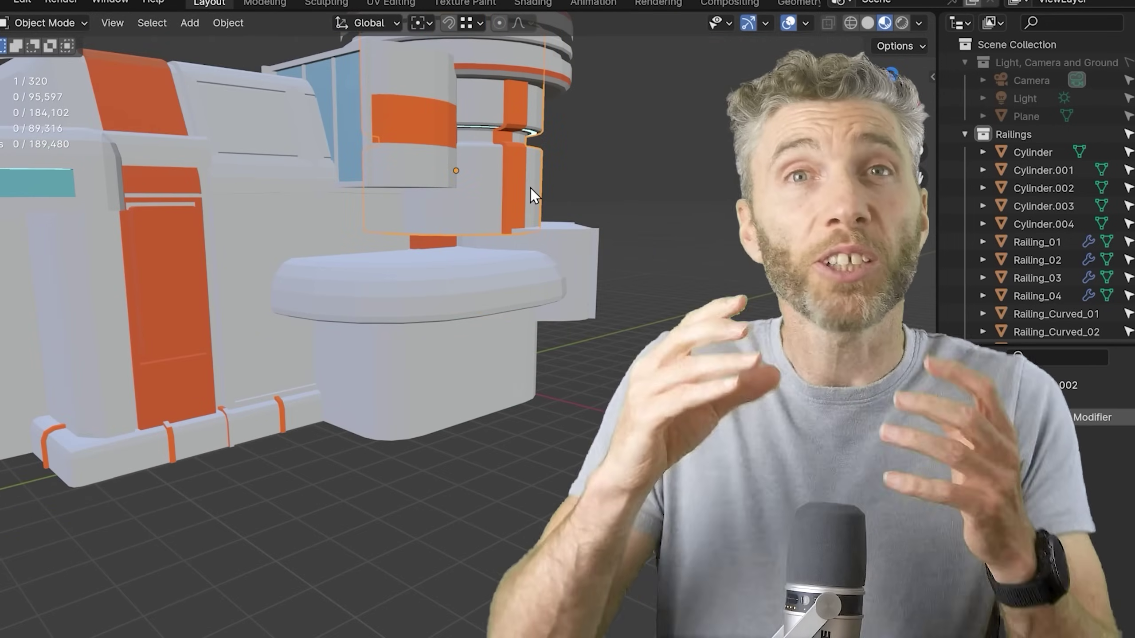
pyautogui.press('g')
pyautogui.press('z')
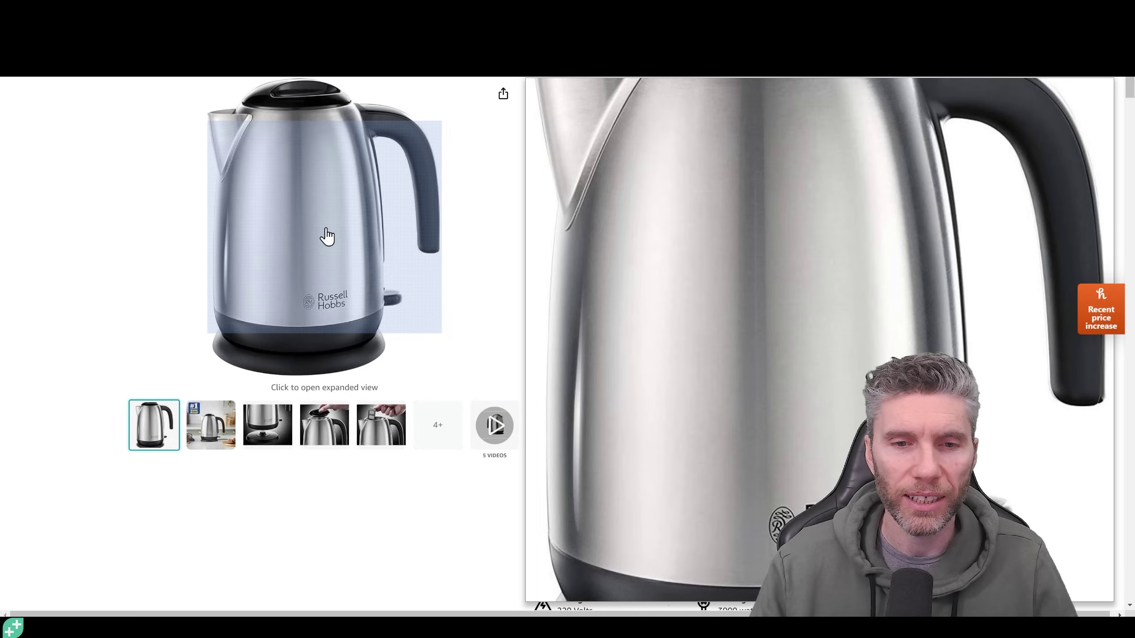
# Examine the product photos of the Russell Hobbs kettle and the green 240 litre wheelie bin for their basic shapes.
pyautogui.click(324, 233)
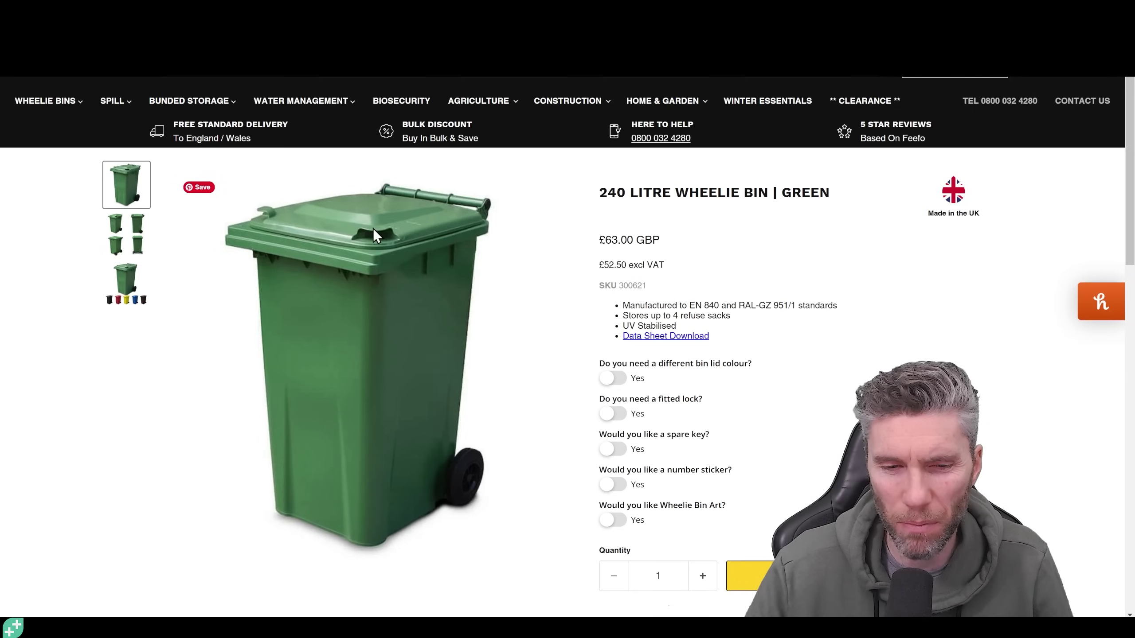
pyautogui.click(399, 228)
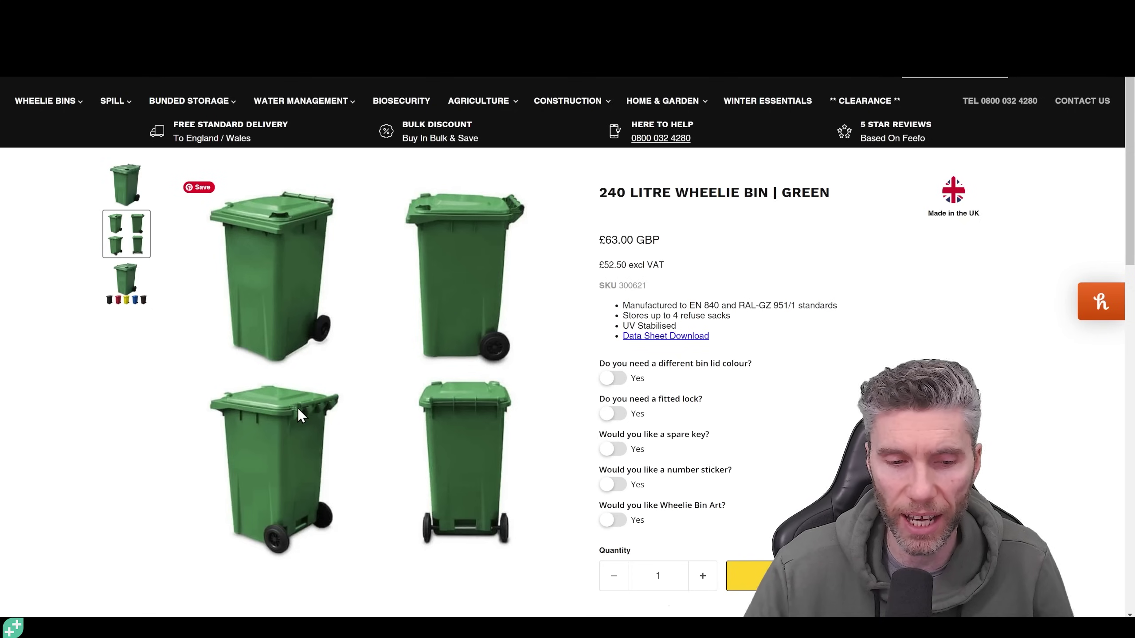
pyautogui.click(134, 191)
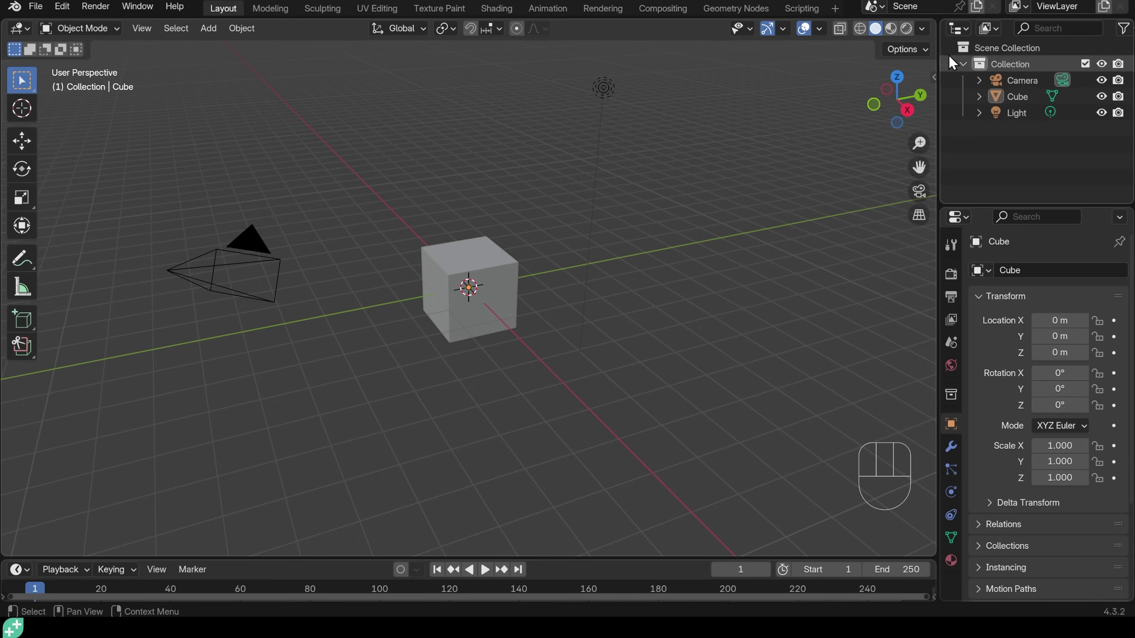
# Change the Outliner area to an Image Editor and enlarge it in width and height.
pyautogui.click(963, 29)
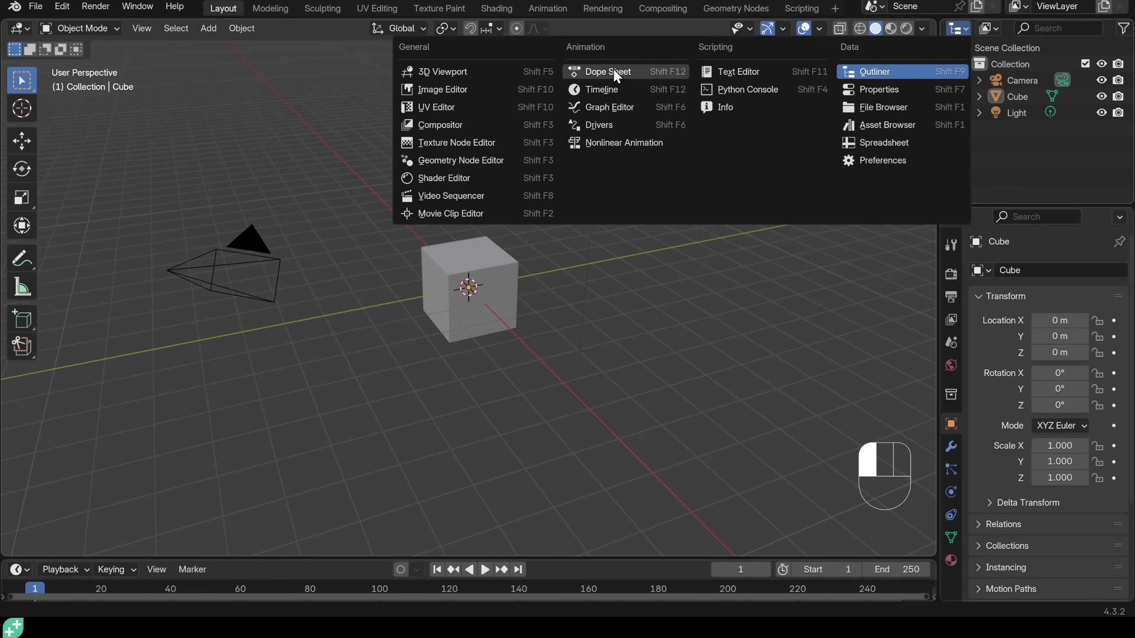
pyautogui.click(478, 88)
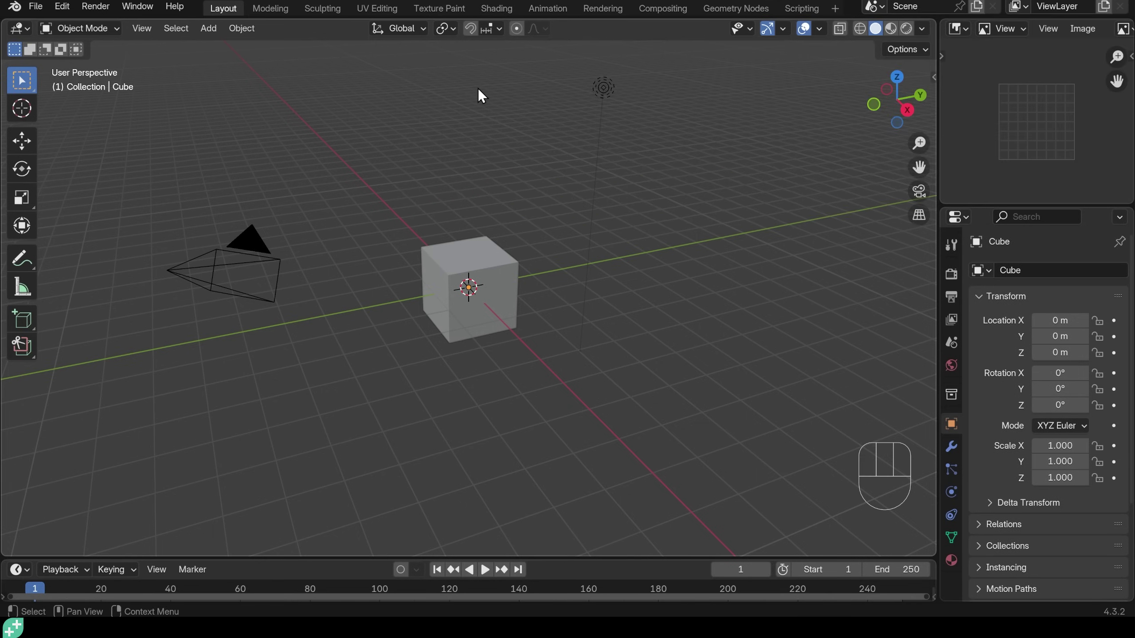
pyautogui.moveTo(939, 150); pyautogui.dragTo(870, 150)
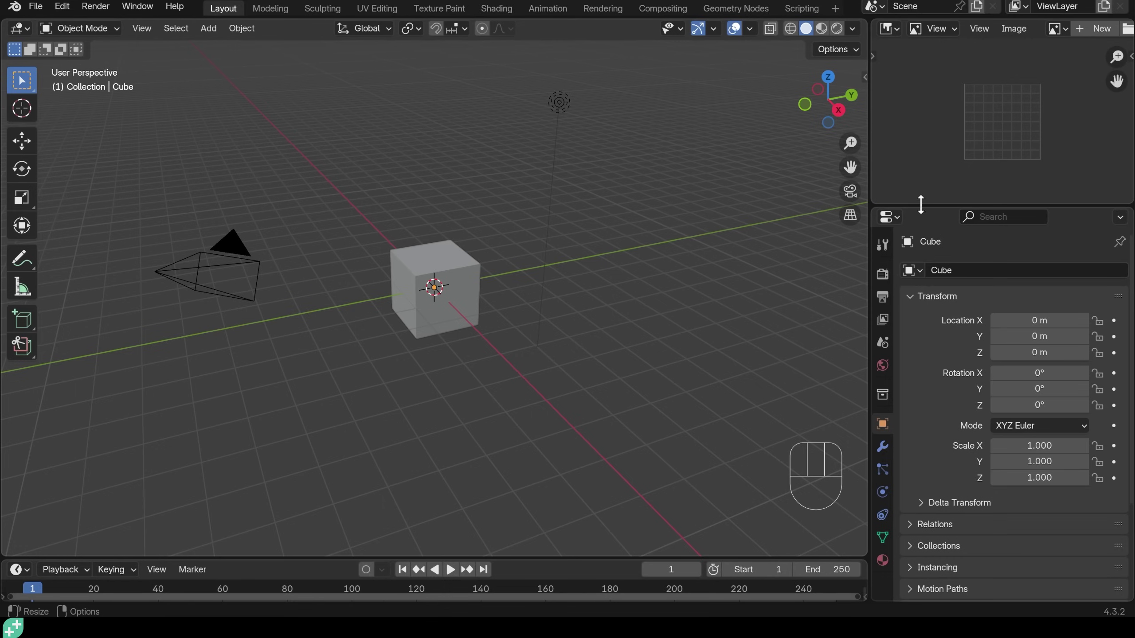
pyautogui.moveTo(922, 207); pyautogui.dragTo(922, 252)
# Load the red desk lamp photo as the reference image and collapse the timeline to enlarge the 3D viewport.
pyautogui.click(1056, 30)
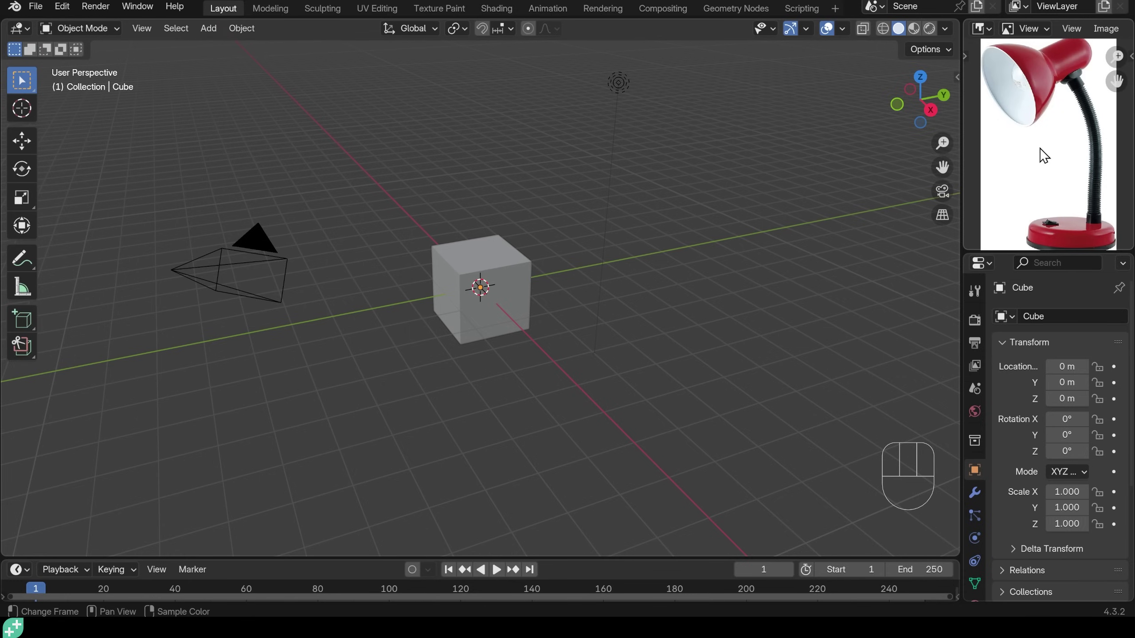
pyautogui.moveTo(957, 554); pyautogui.dragTo(957, 582)
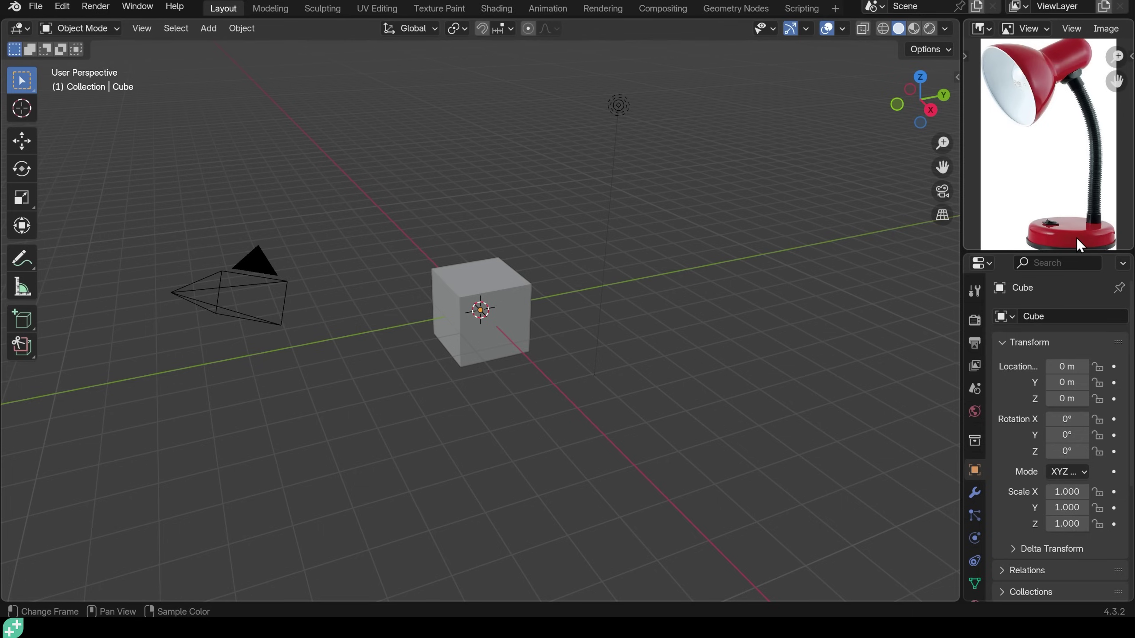
pyautogui.scroll(3, 1077, 238)
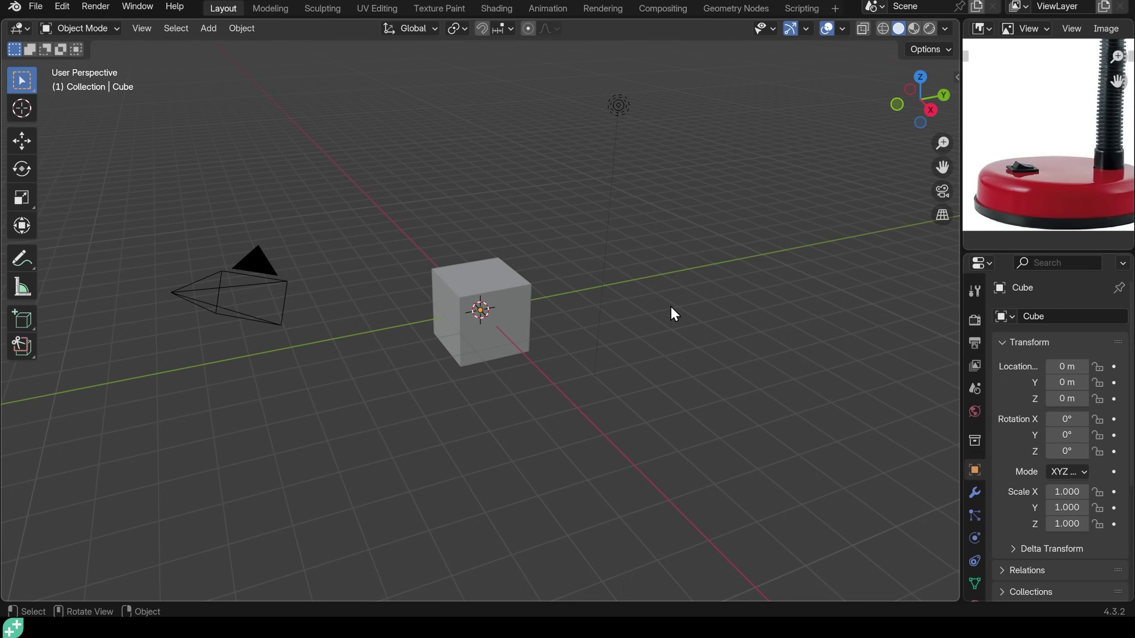
# Add a level 2 Subdivision Surface modifier to the default cube and show its modifier settings.
pyautogui.click(525, 302)
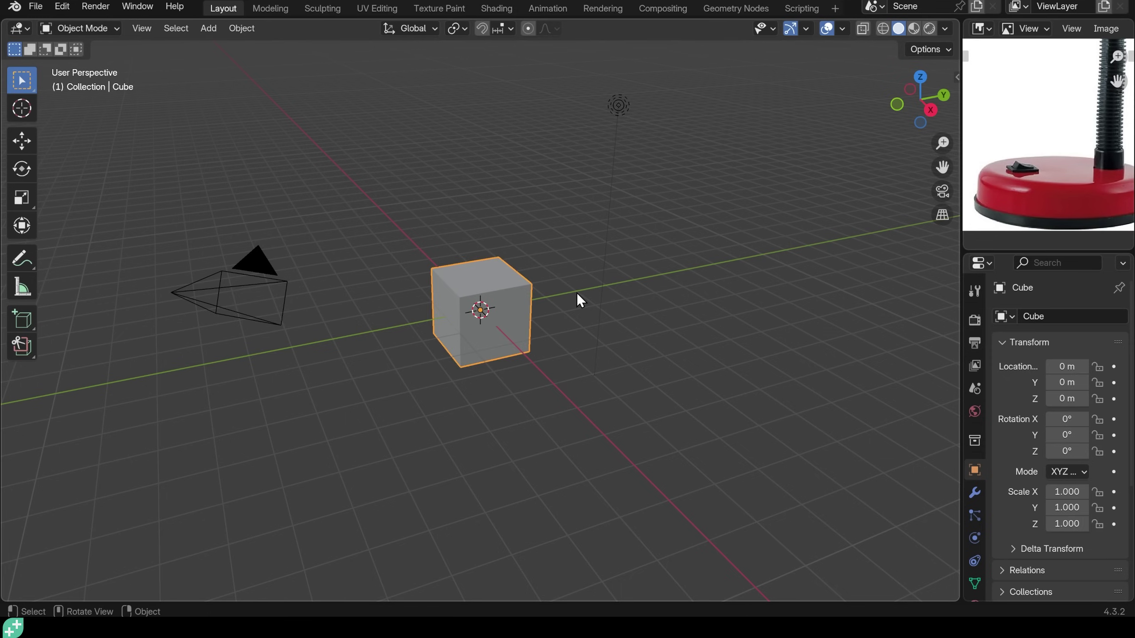
pyautogui.hotkey('ctrl', '2')
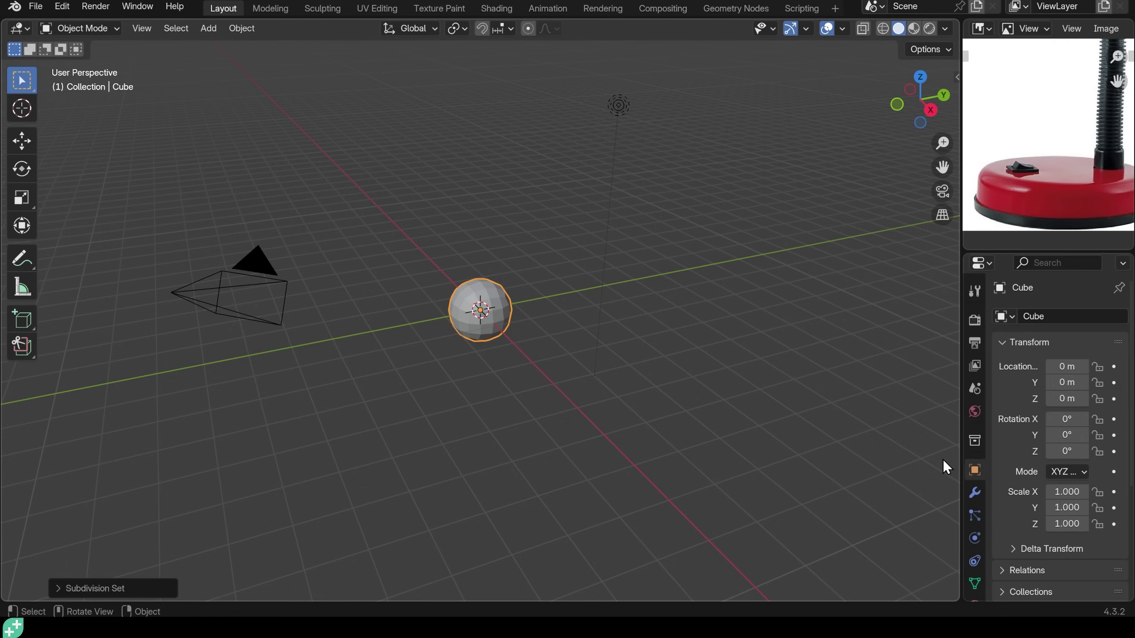
pyautogui.click(975, 492)
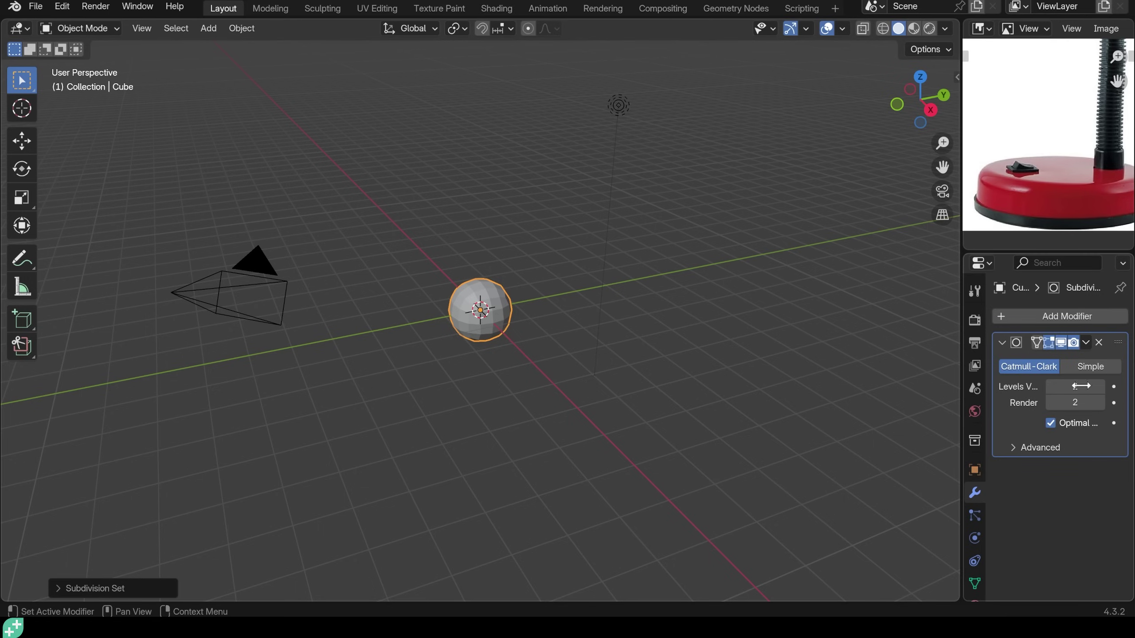
# Scale the subdivided cube down along Z into a flattened disc for the lamp base.
pyautogui.scroll(3, 486, 335)
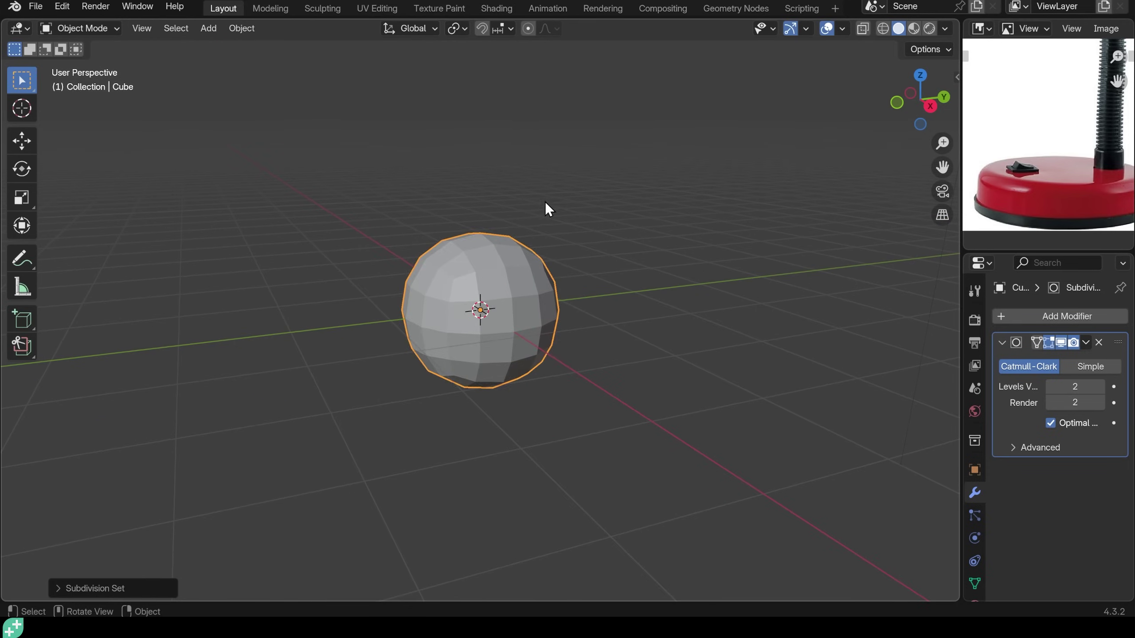
pyautogui.press('s')
pyautogui.press('z')
pyautogui.click(491, 333)
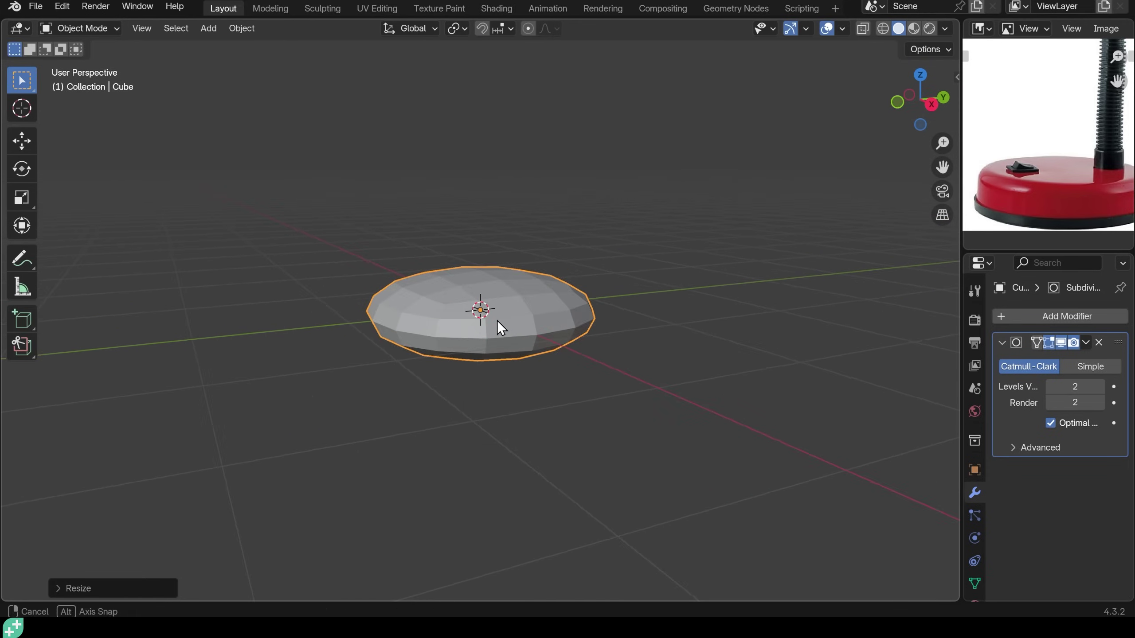
# Add two horizontal loop cuts to the base's mesh, one around mid-height and one close to the bottom edge.
pyautogui.press('Tab')
pyautogui.hotkey('ctrl', 'r')
pyautogui.click(400, 321)
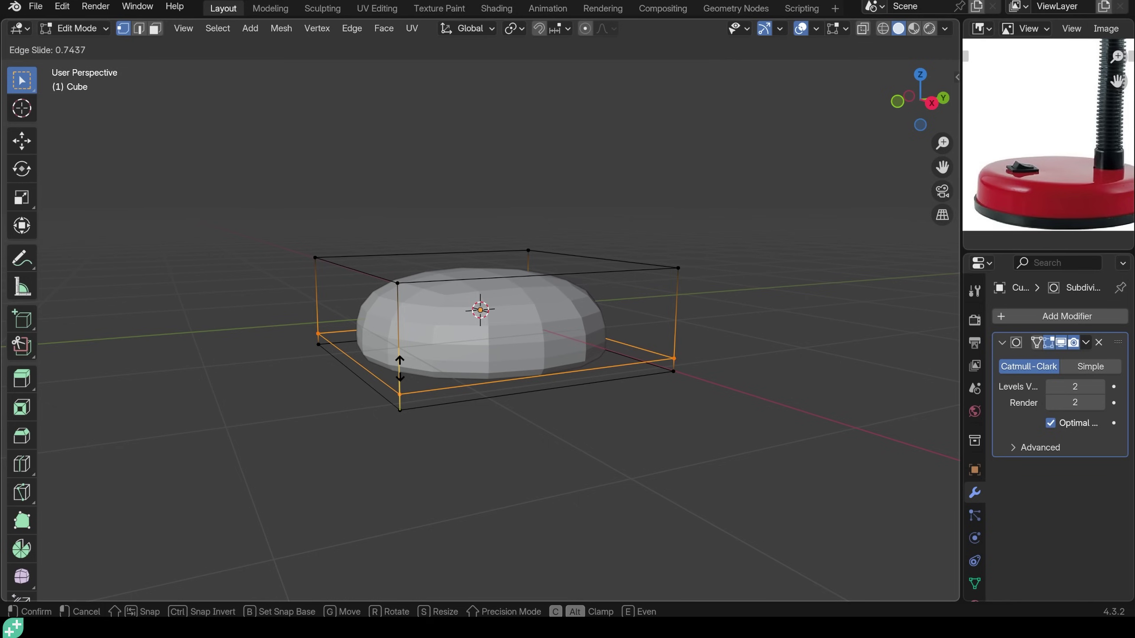
pyautogui.click(402, 330)
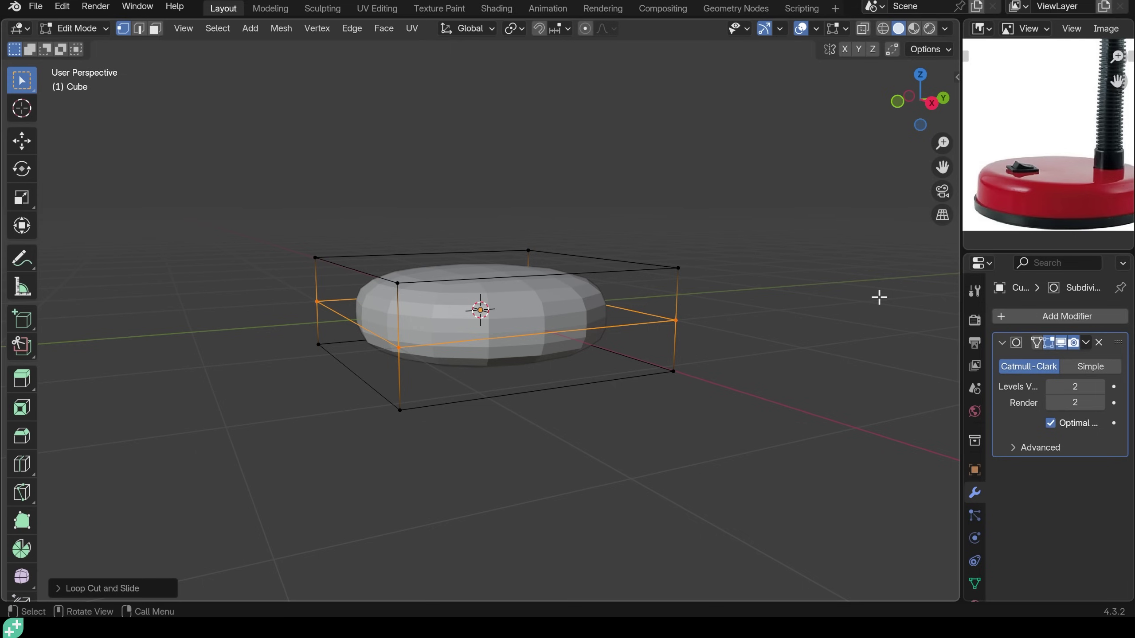
pyautogui.hotkey('ctrl', 'r')
pyautogui.click(400, 376)
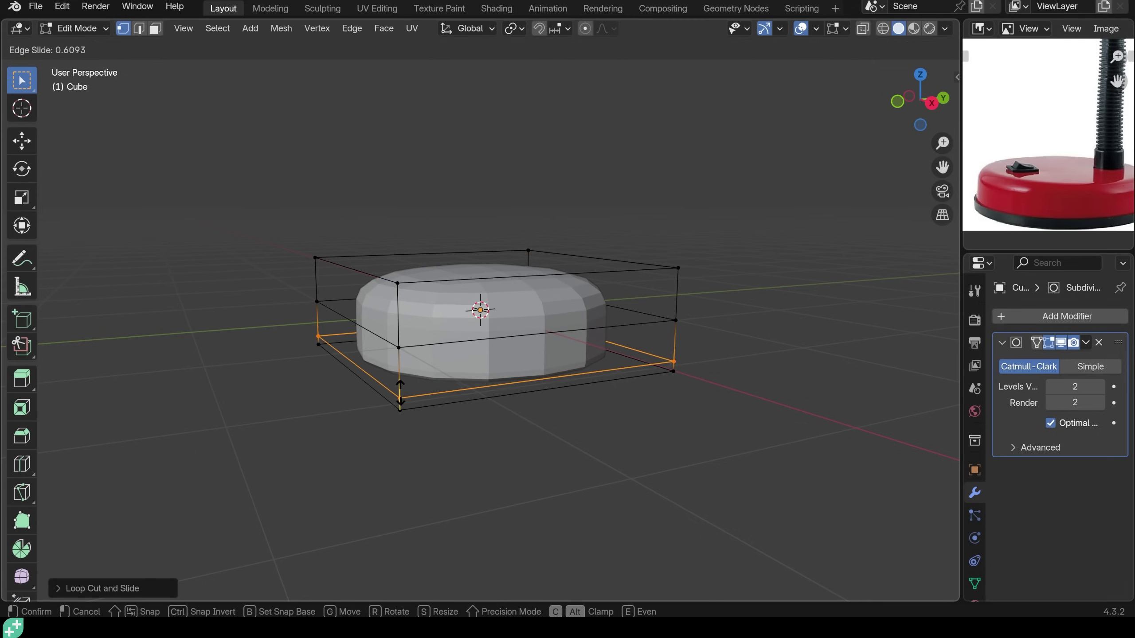
pyautogui.click(400, 394)
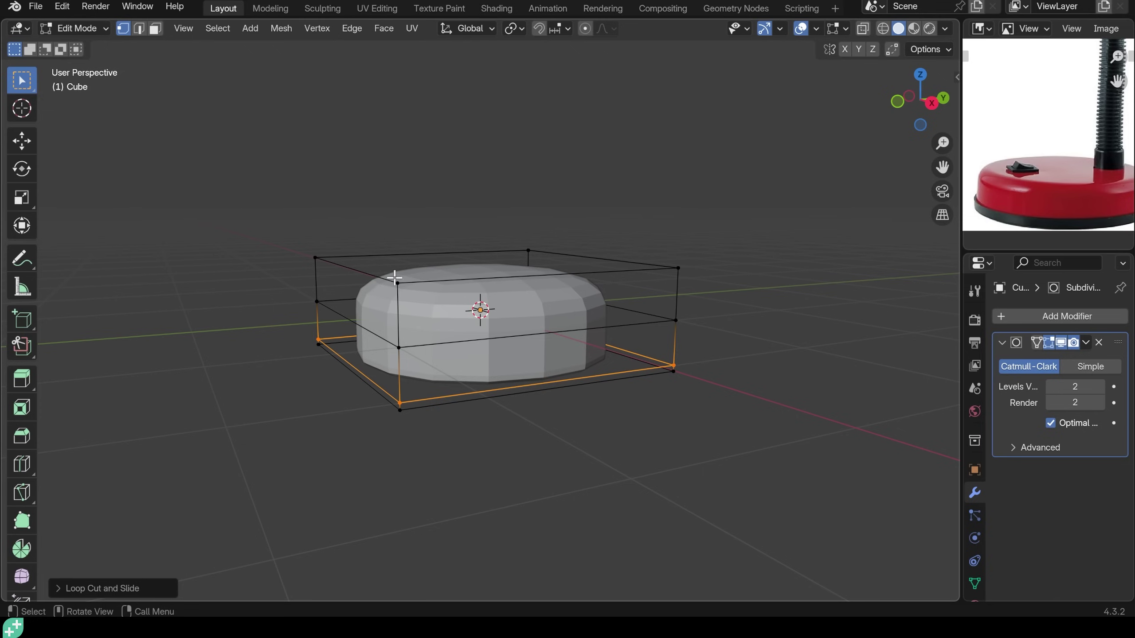
# Slide the base's middle edge loop up toward the top by a factor of about 0.54 and return to Object Mode.
pyautogui.hotkey('ctrl', 'r')
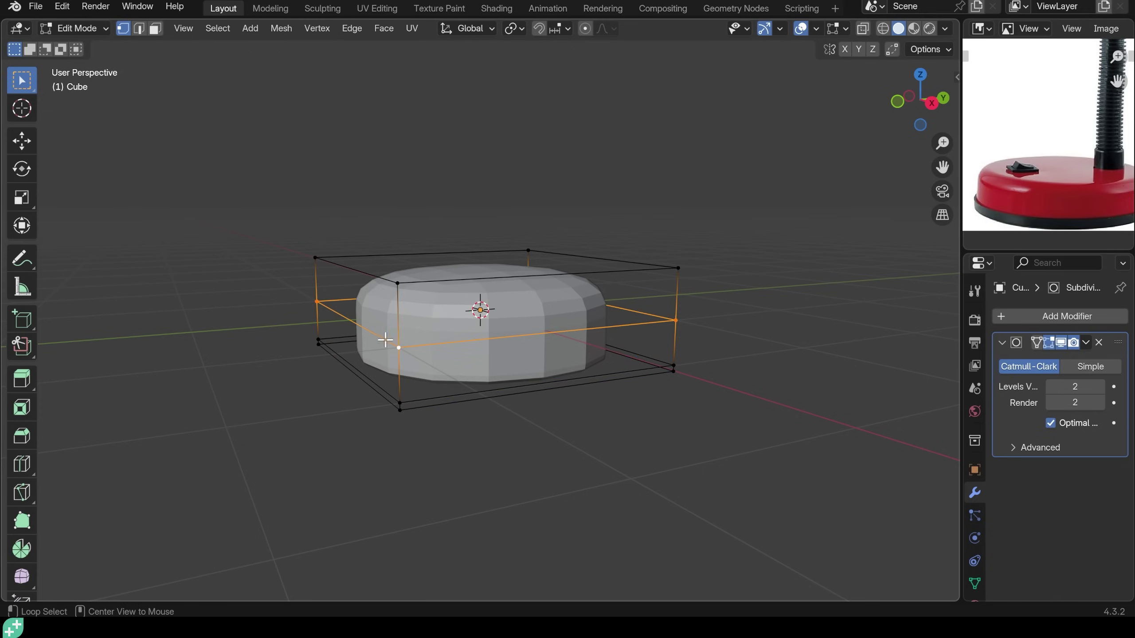
pyautogui.click(393, 337)
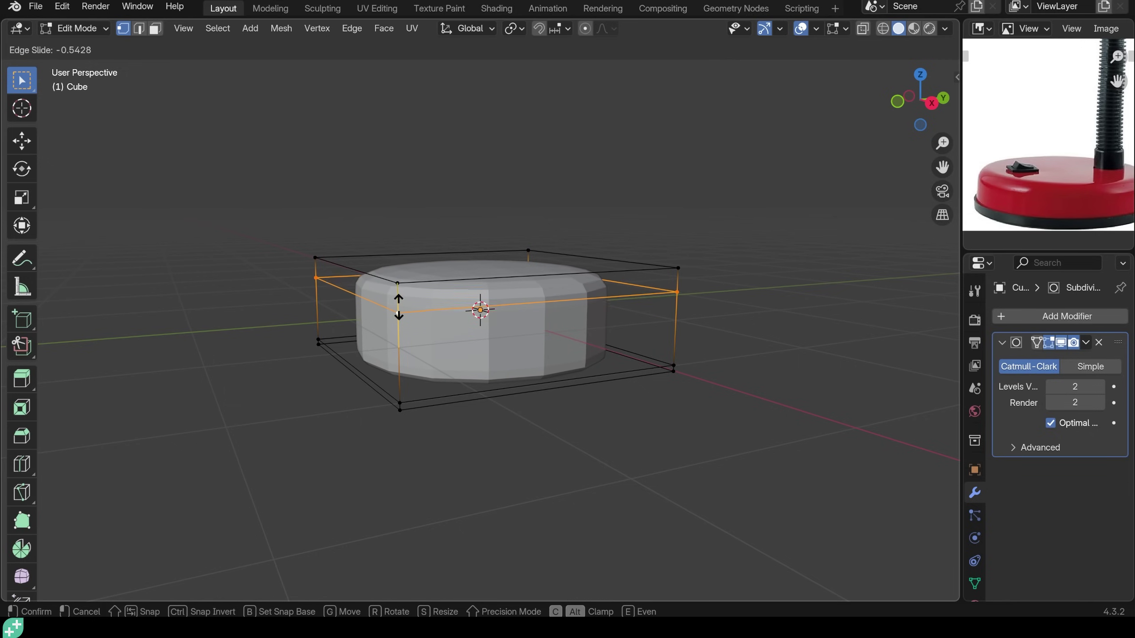
pyautogui.click(398, 306)
pyautogui.moveTo(544, 381); pyautogui.dragTo(589, 393, button='middle')
pyautogui.press('Tab')
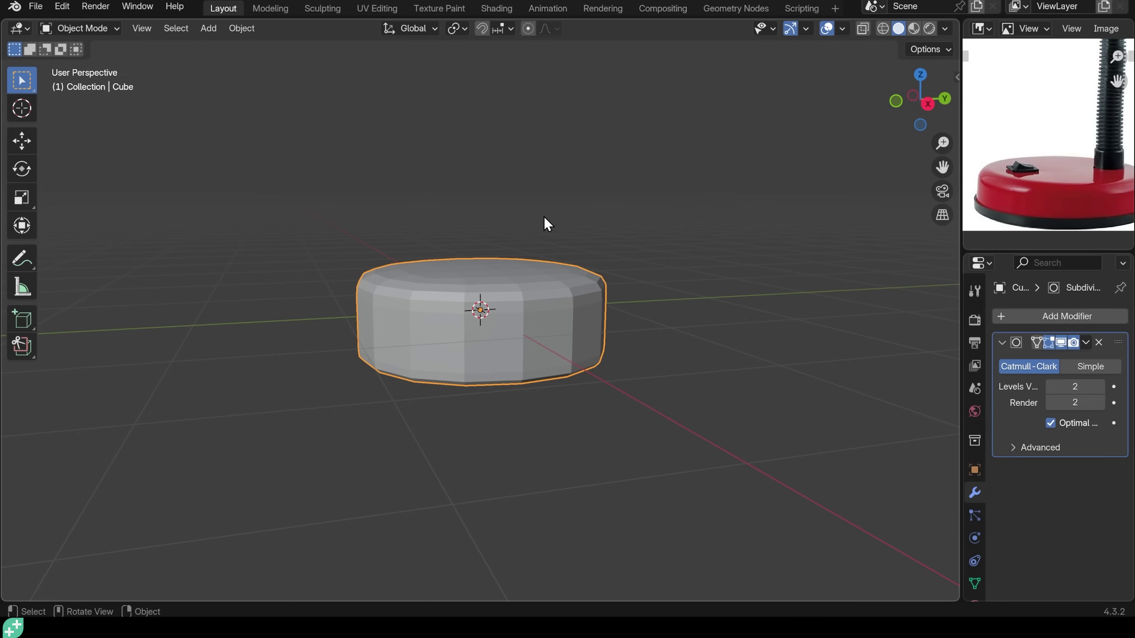
# Scale the base down along the Z axis to make it thinner, like the lamp base in the reference.
pyautogui.press('s')
pyautogui.press('z')
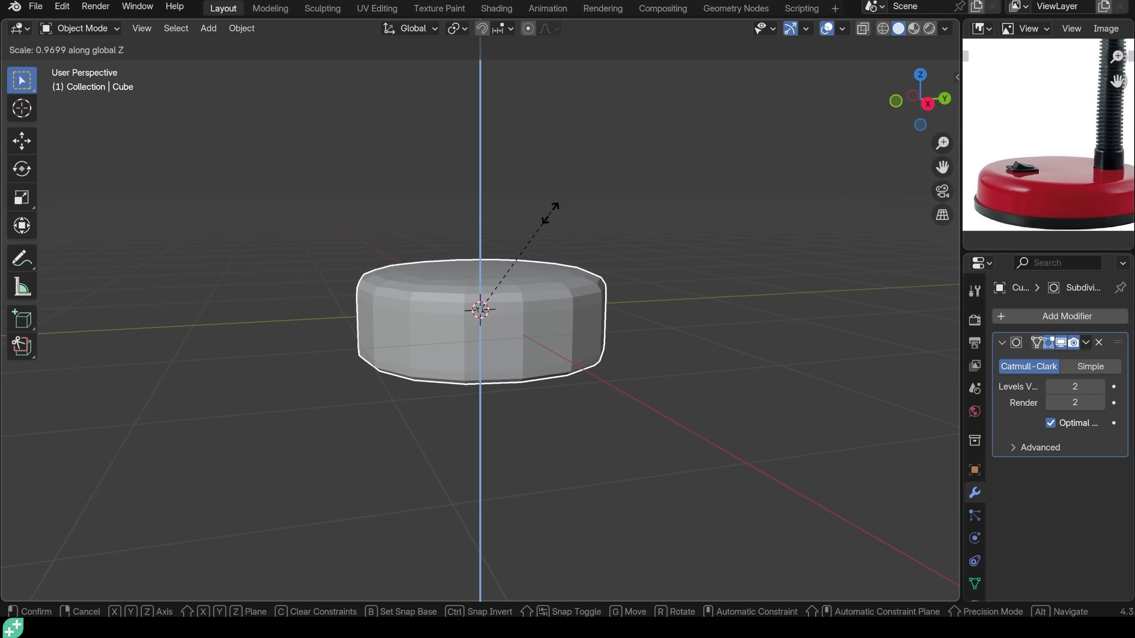
pyautogui.click(515, 251)
pyautogui.moveTo(515, 251); pyautogui.dragTo(516, 348, button='middle')
# Shade the base smooth and set its viewport subdivision level to 3.
pyautogui.rightClick(492, 358)
pyautogui.click(463, 306)
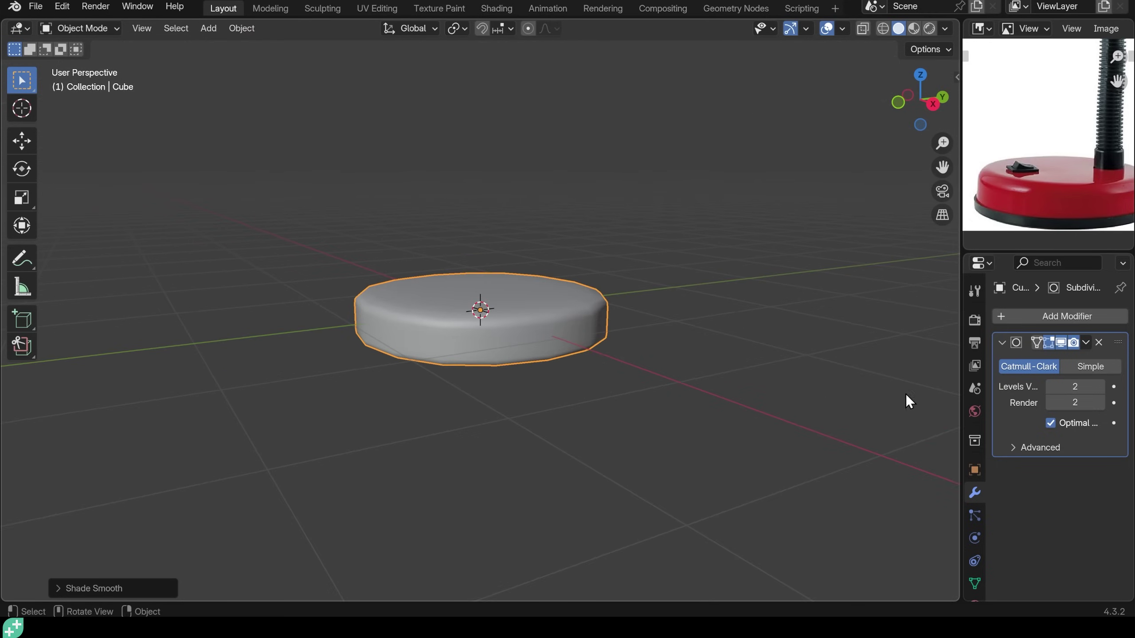
pyautogui.click(1100, 386)
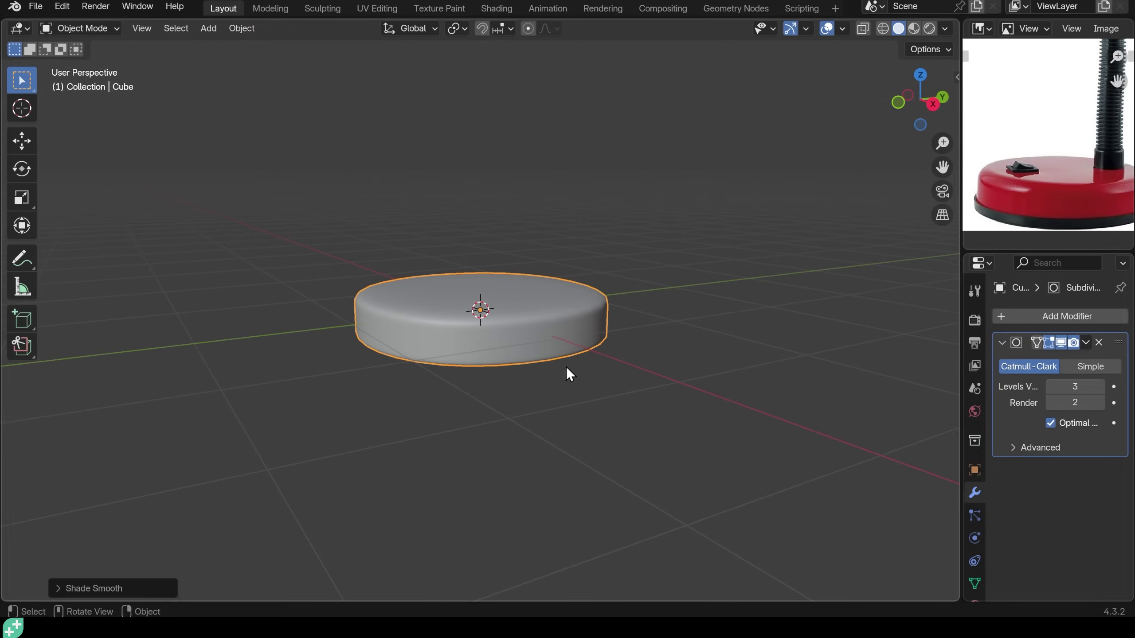
# Raise the base's top face about 0.055 m along Z in Edit Mode.
pyautogui.moveTo(566, 367); pyautogui.dragTo(517, 343, button='middle')
pyautogui.press('Tab')
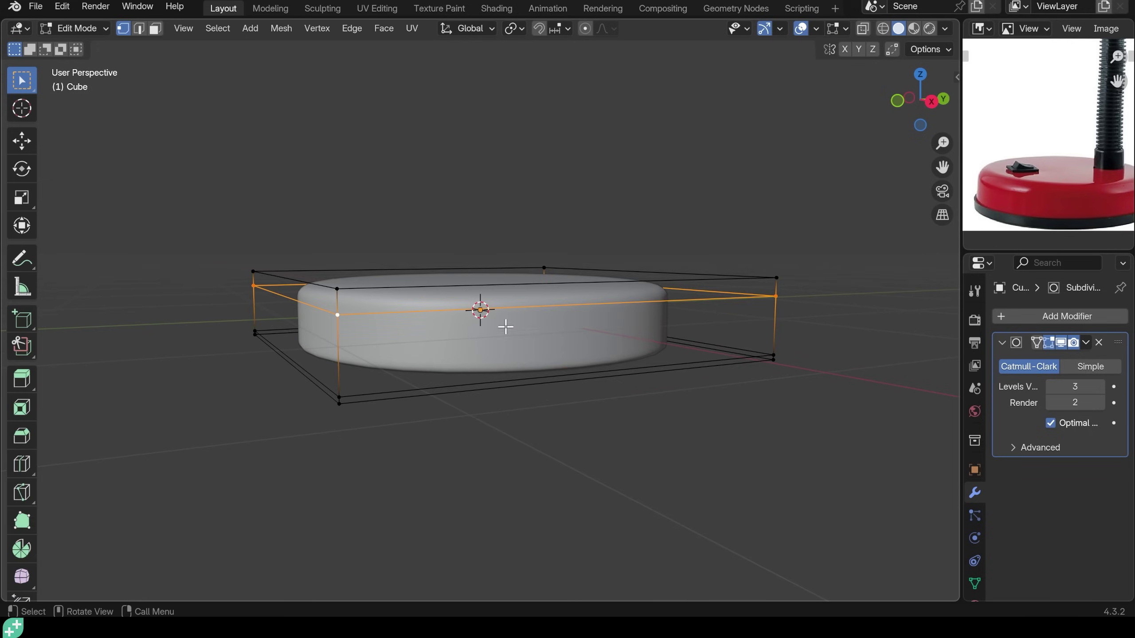
pyautogui.click(469, 298)
pyautogui.press('g')
pyautogui.press('z')
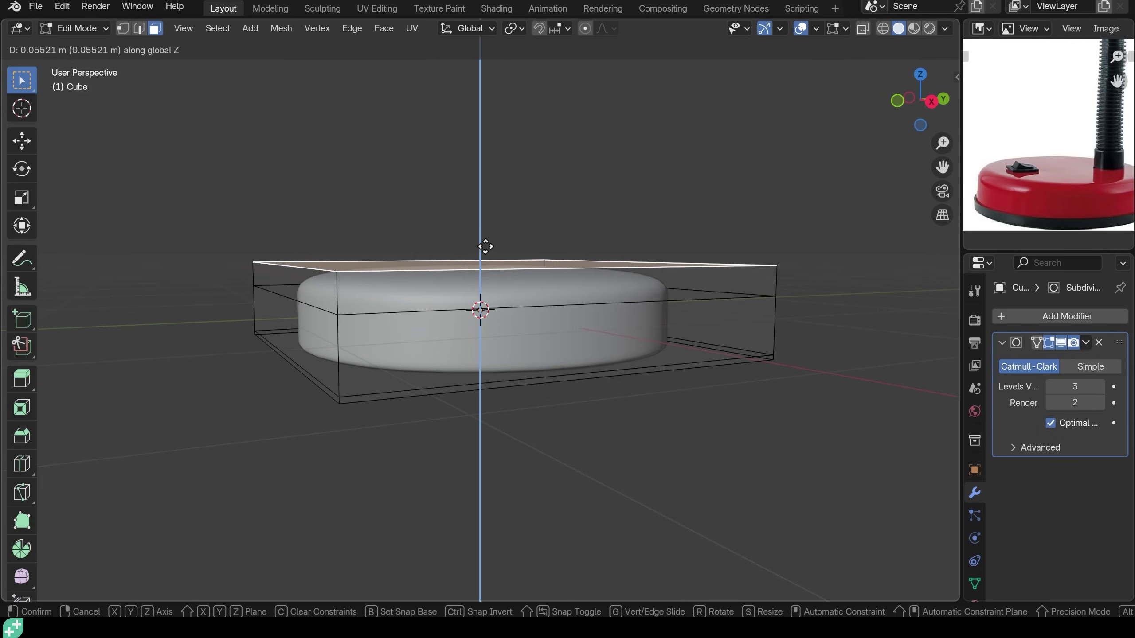
pyautogui.click(484, 247)
# Slide the base's upper edge loop slightly downward and compare the front profile with the reference photo.
pyautogui.moveTo(503, 313); pyautogui.dragTo(568, 317, button='middle')
pyautogui.press('2')
pyautogui.keyDown('alt'); pyautogui.click(569, 311); pyautogui.keyUp('alt')
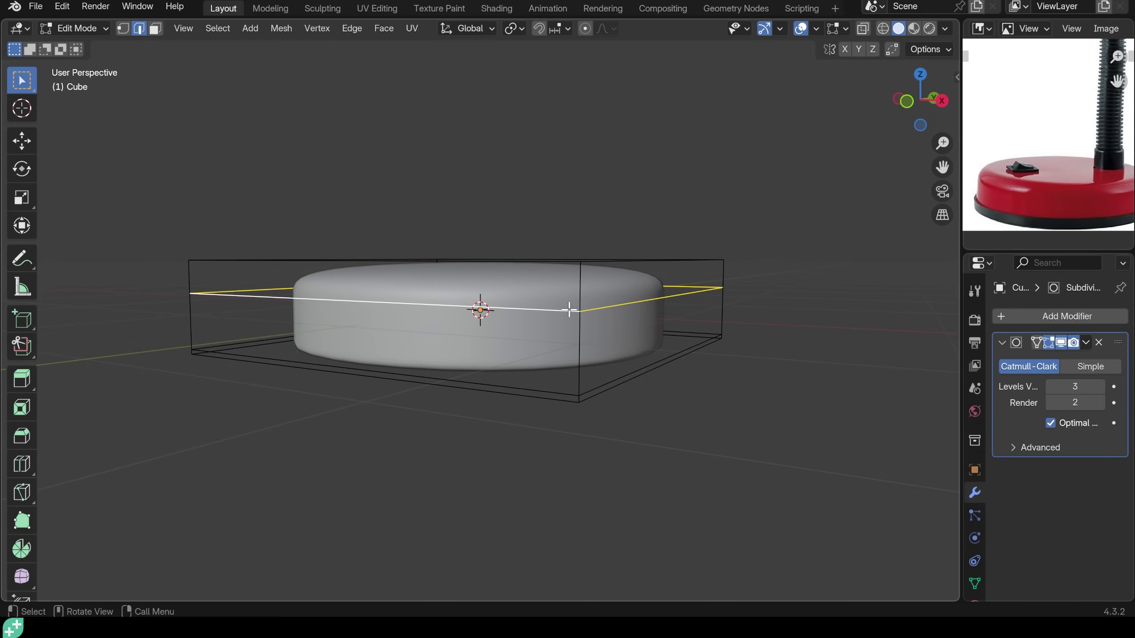
pyautogui.press('g')
pyautogui.press('g')
pyautogui.click(568, 324)
pyautogui.press('KP_1')
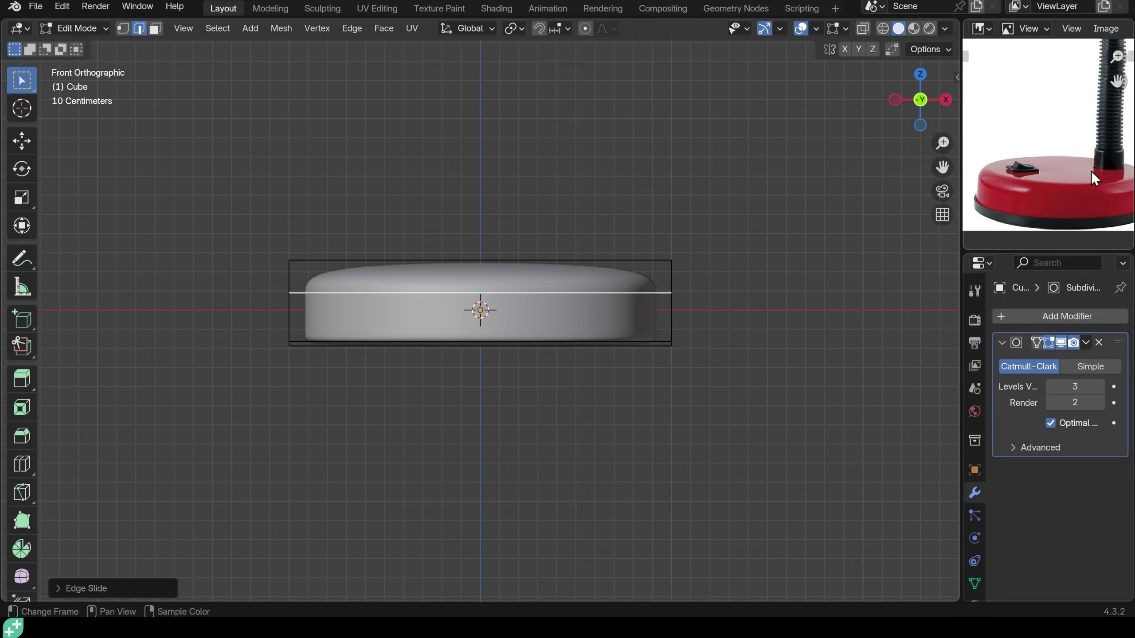
pyautogui.moveTo(615, 292); pyautogui.dragTo(611, 335, button='middle')
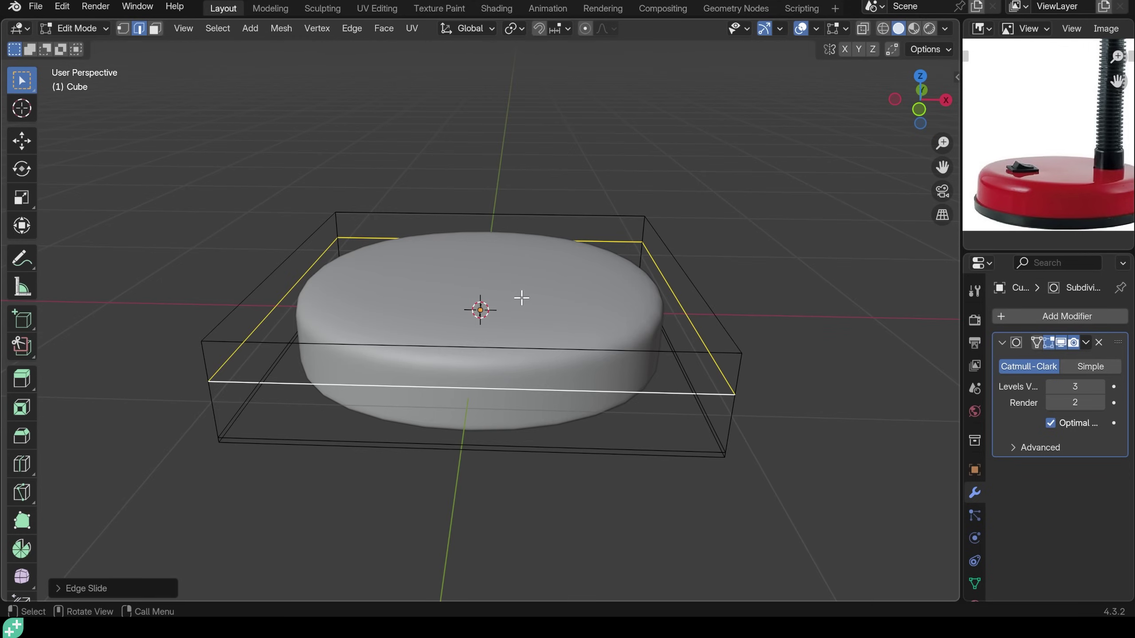
# Inset the base's top face by about 0.27 m, keeping the depth at 0, and check the front profile.
pyautogui.press('3')
pyautogui.click(507, 291)
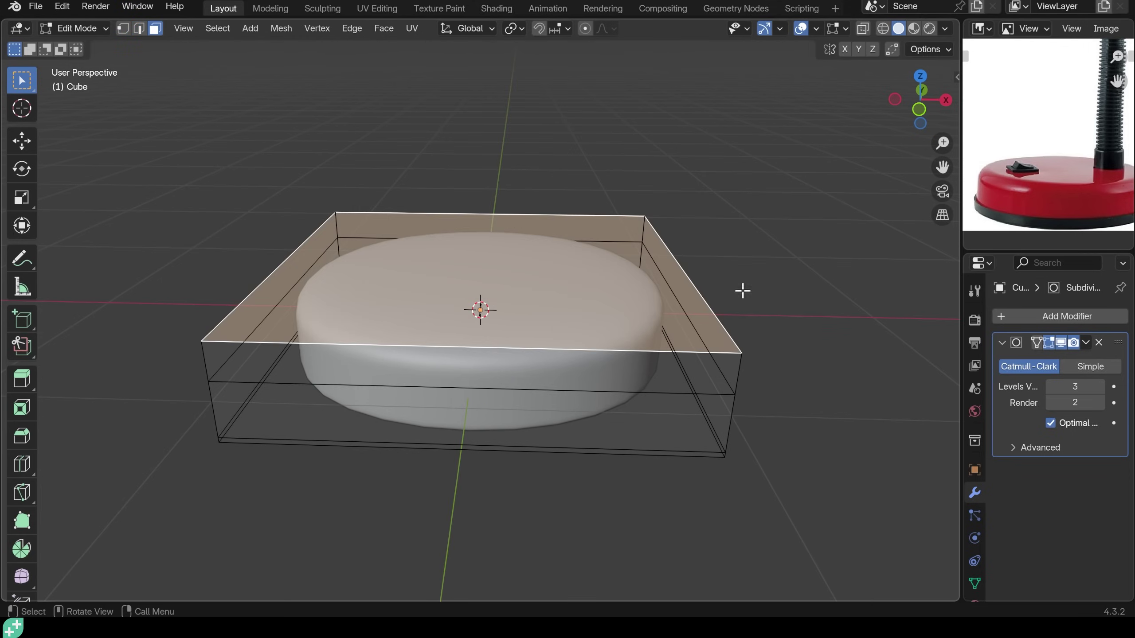
pyautogui.press('i')
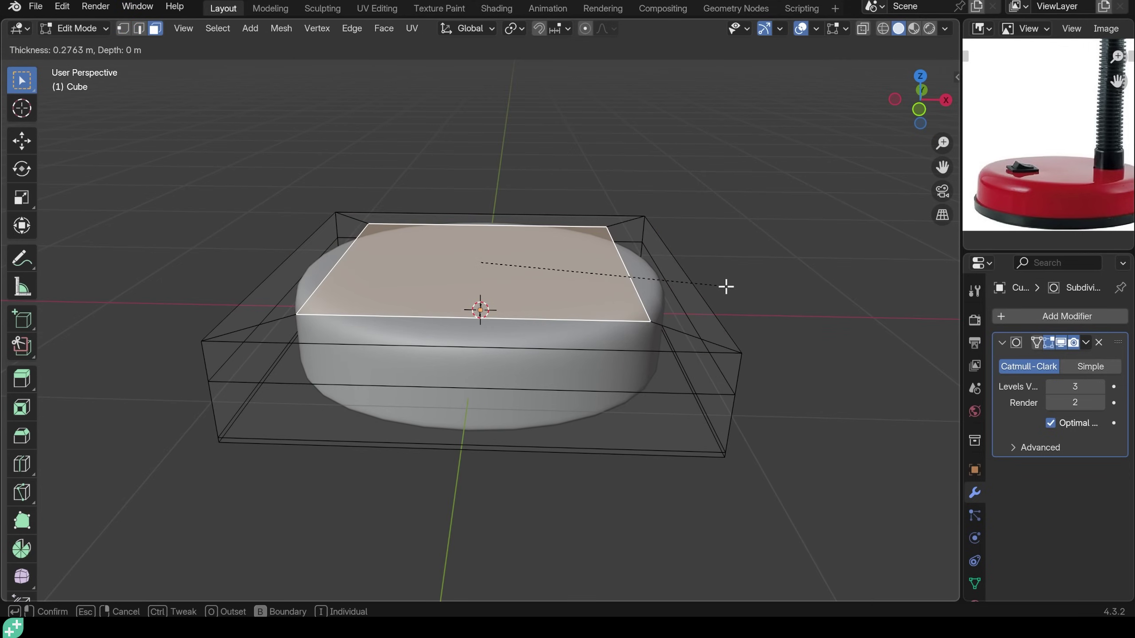
pyautogui.click(729, 286)
pyautogui.press('KP_1')
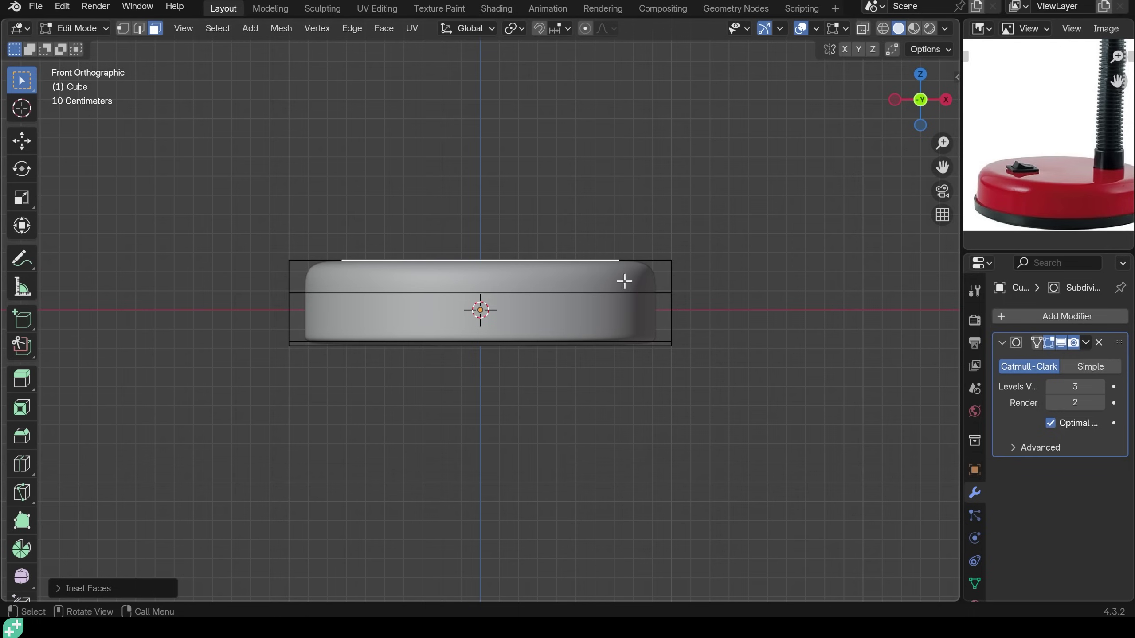
pyautogui.moveTo(616, 256); pyautogui.dragTo(675, 329, button='middle')
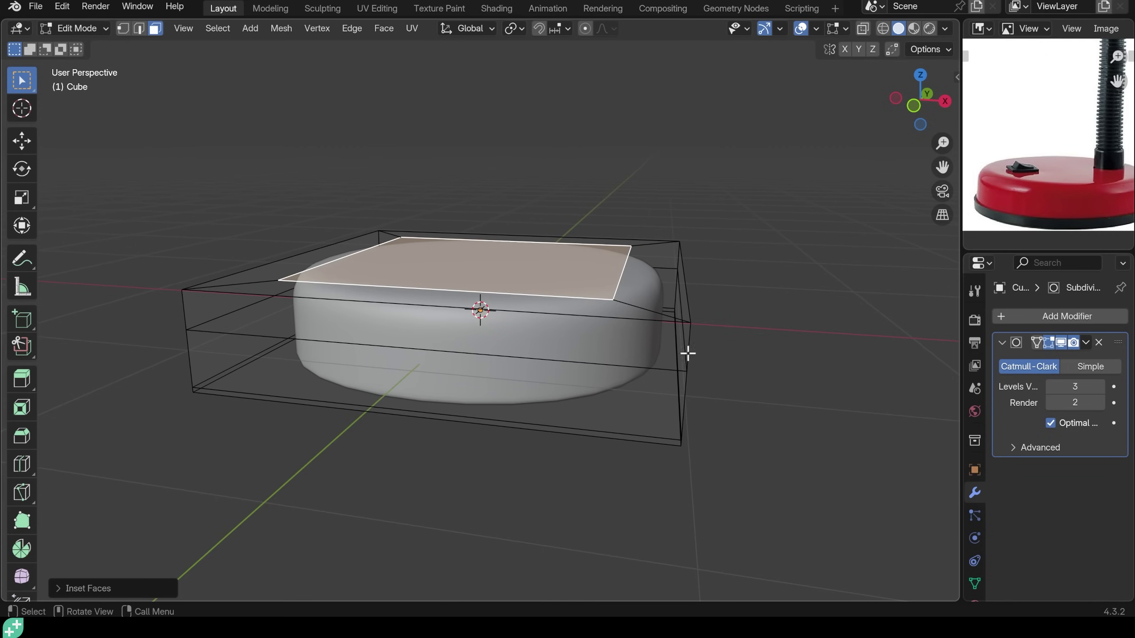
pyautogui.moveTo(739, 396); pyautogui.dragTo(633, 380, button='middle')
# Slide the edge loop around the base's upper outer rim slightly downward to soften the top edge.
pyautogui.press('2')
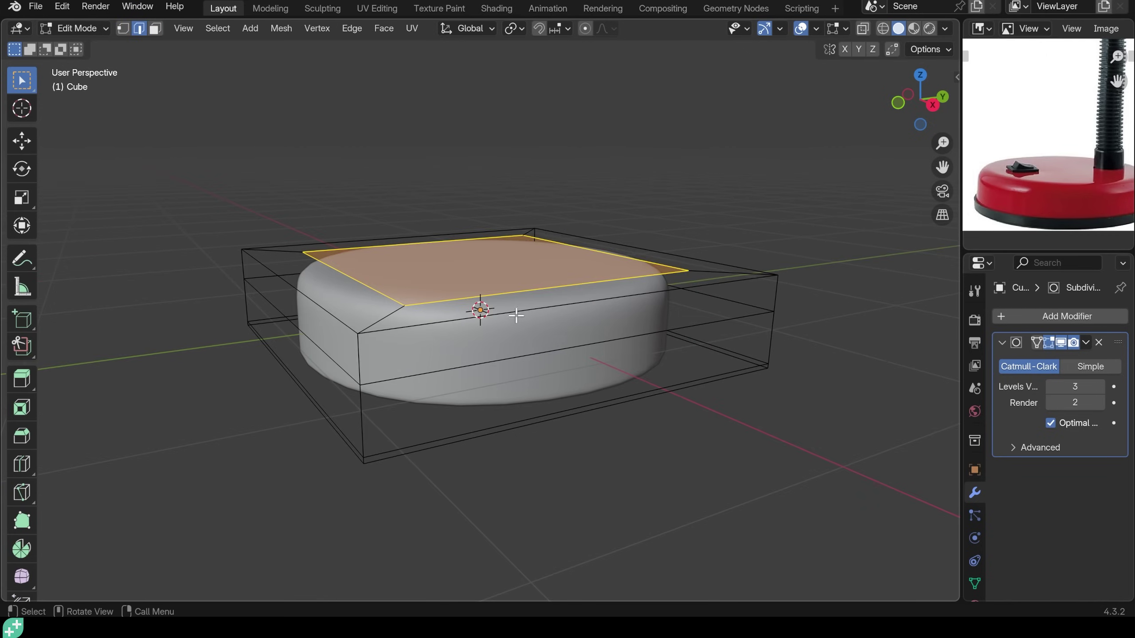
pyautogui.click(647, 280)
pyautogui.press('g')
pyautogui.press('g')
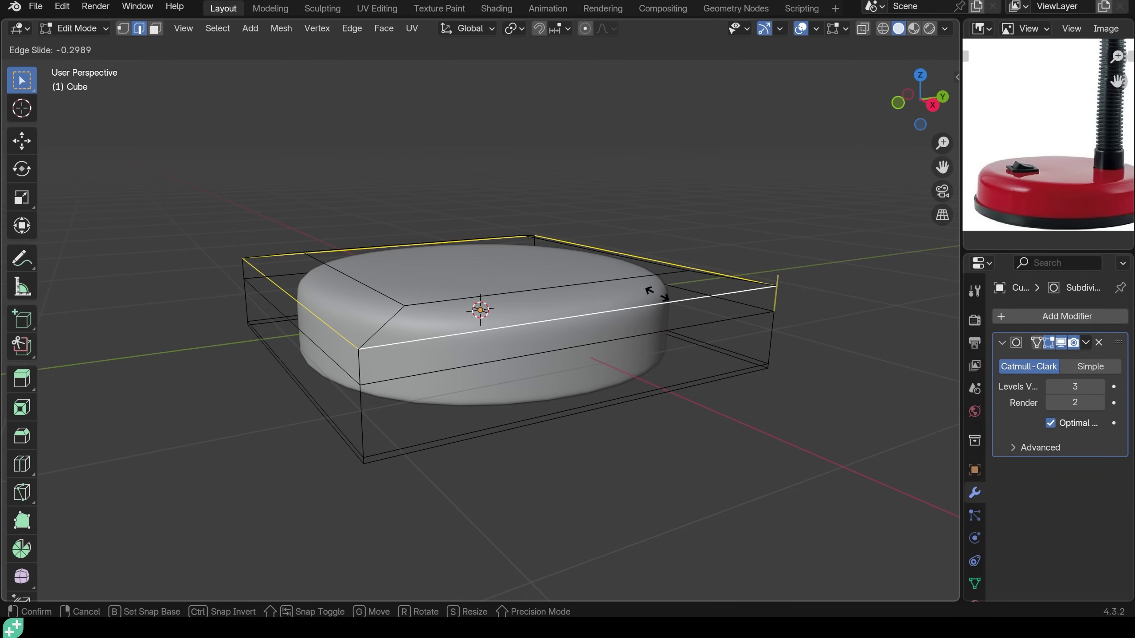
pyautogui.click(656, 303)
pyautogui.press('g')
pyautogui.press('g')
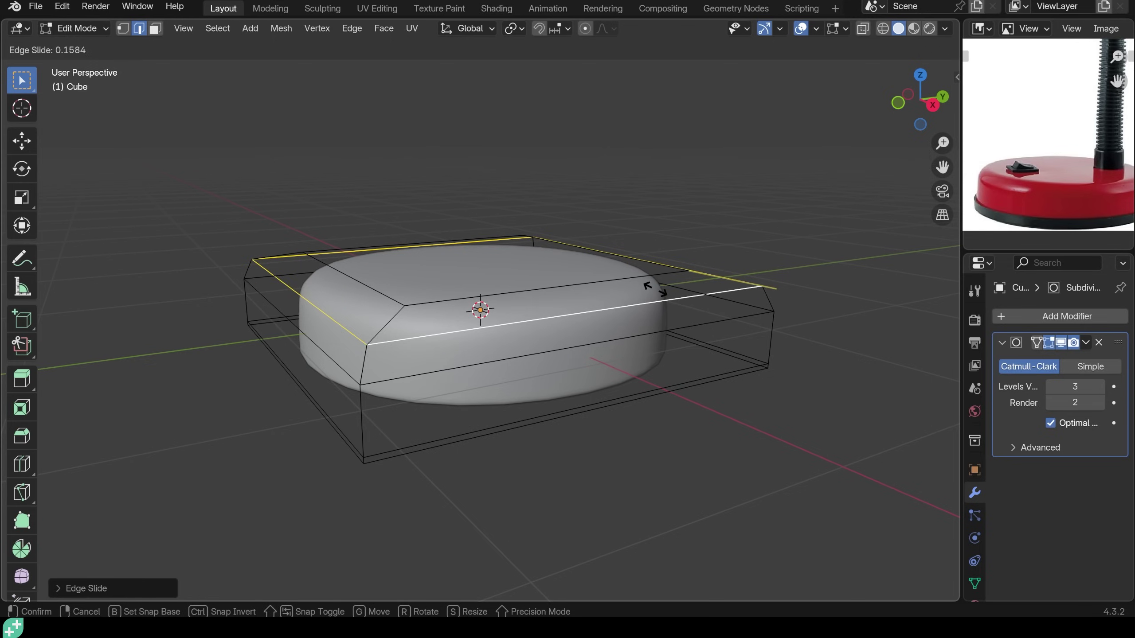
pyautogui.click(655, 291)
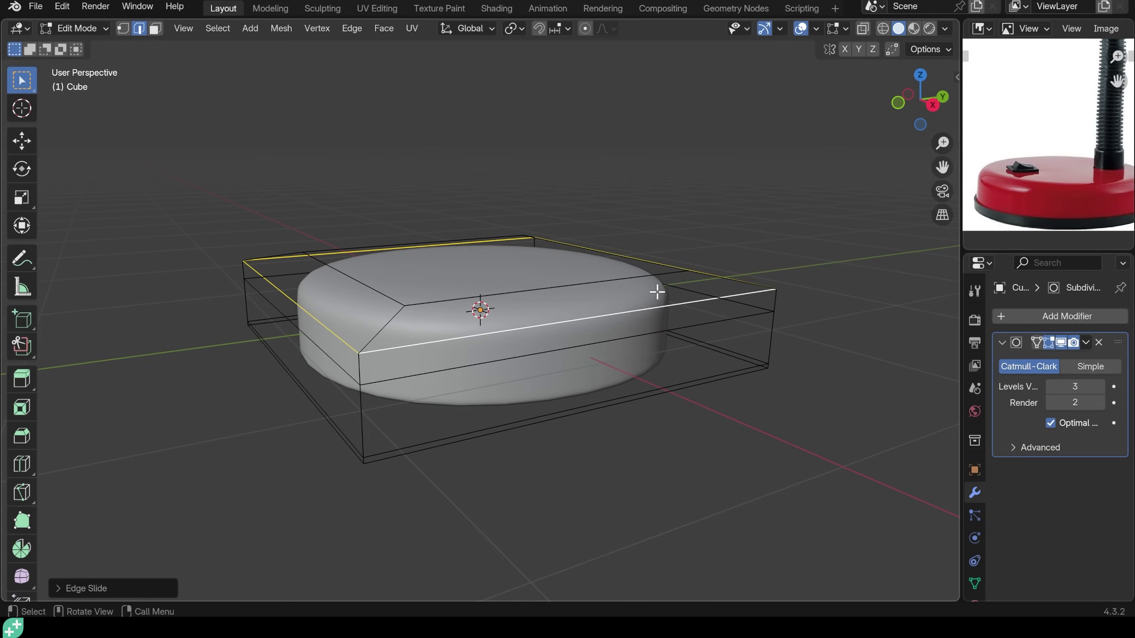
# Scale the base's upper rim edge loop inward to about 0.97 and return to Object Mode.
pyautogui.moveTo(640, 334); pyautogui.dragTo(736, 308, button='middle')
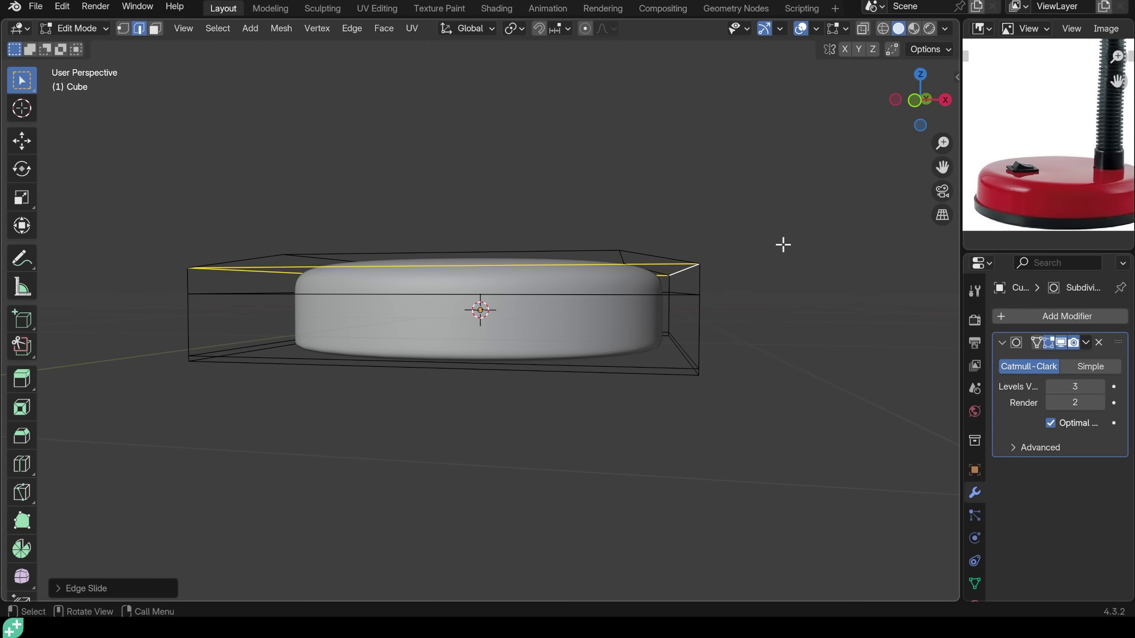
pyautogui.press('s')
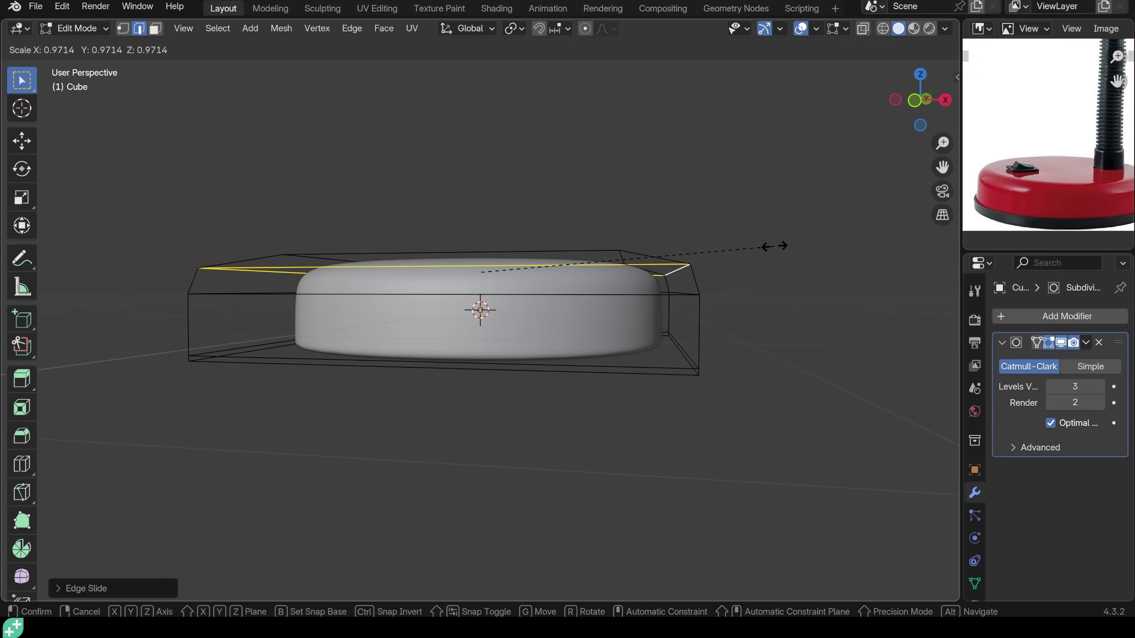
pyautogui.click(775, 246)
pyautogui.moveTo(760, 304); pyautogui.dragTo(646, 401, button='middle')
pyautogui.press('Tab')
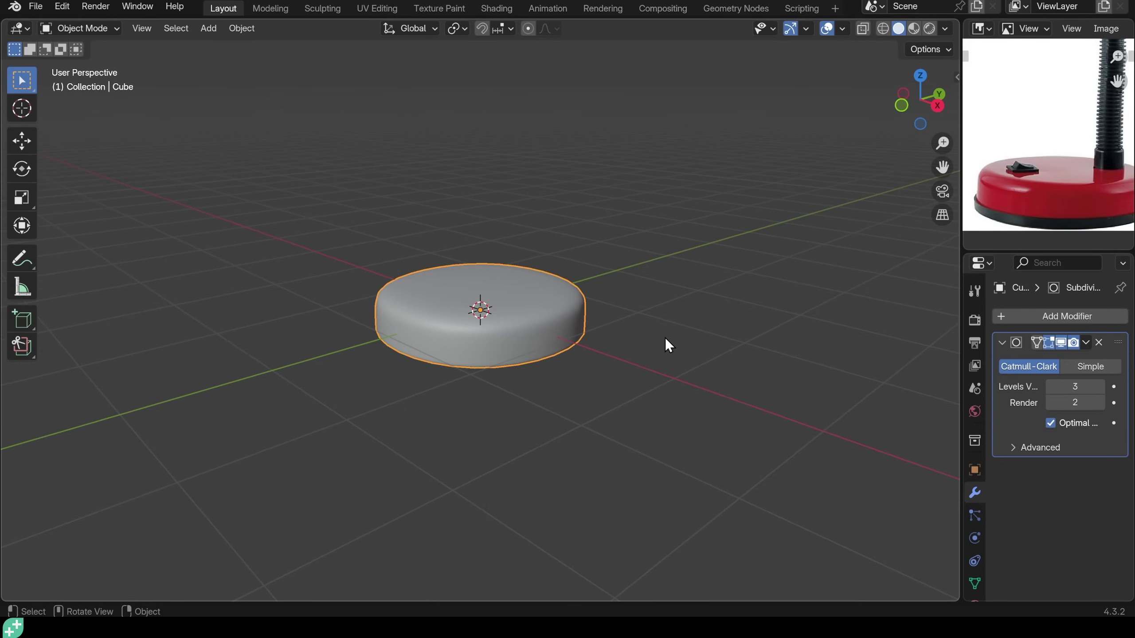
pyautogui.press('Tab')
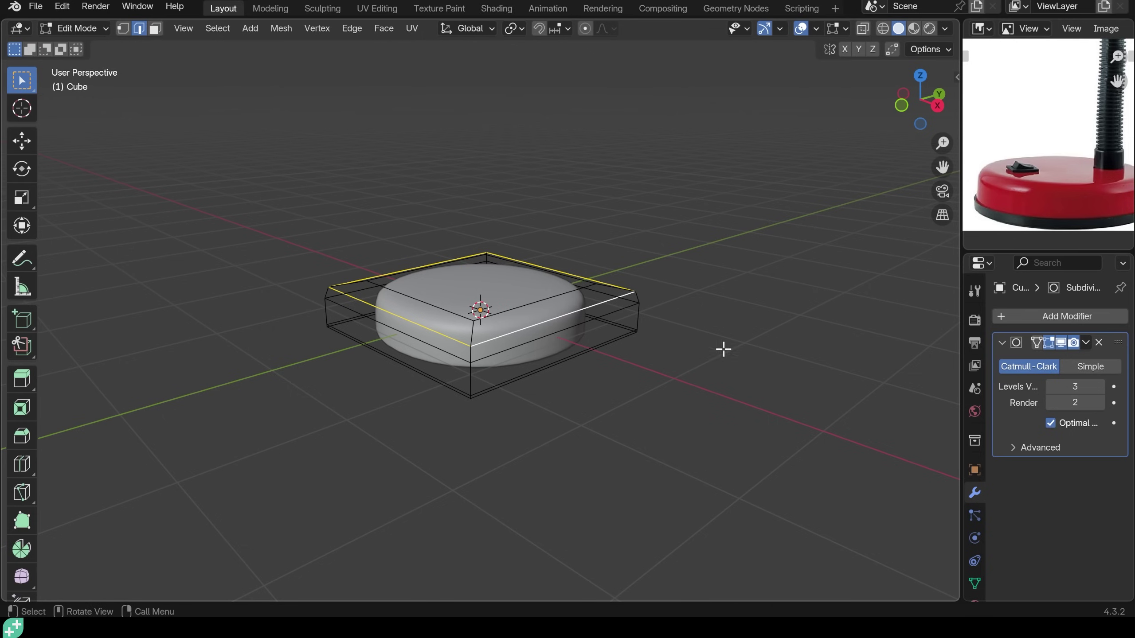
pyautogui.write('s1.75')
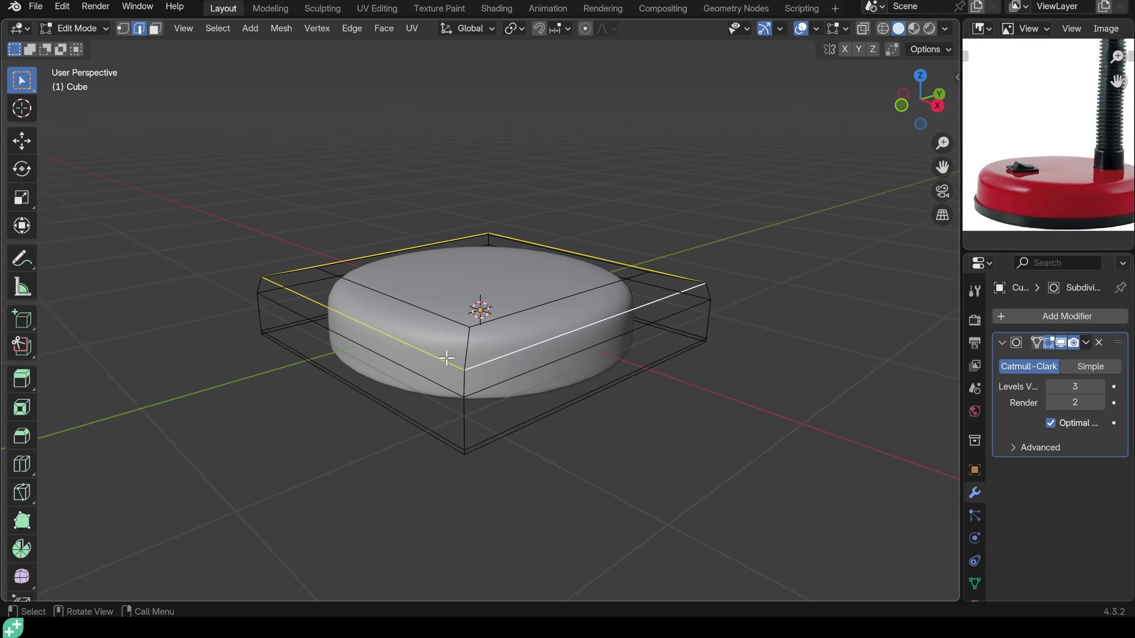
pyautogui.press('Return')
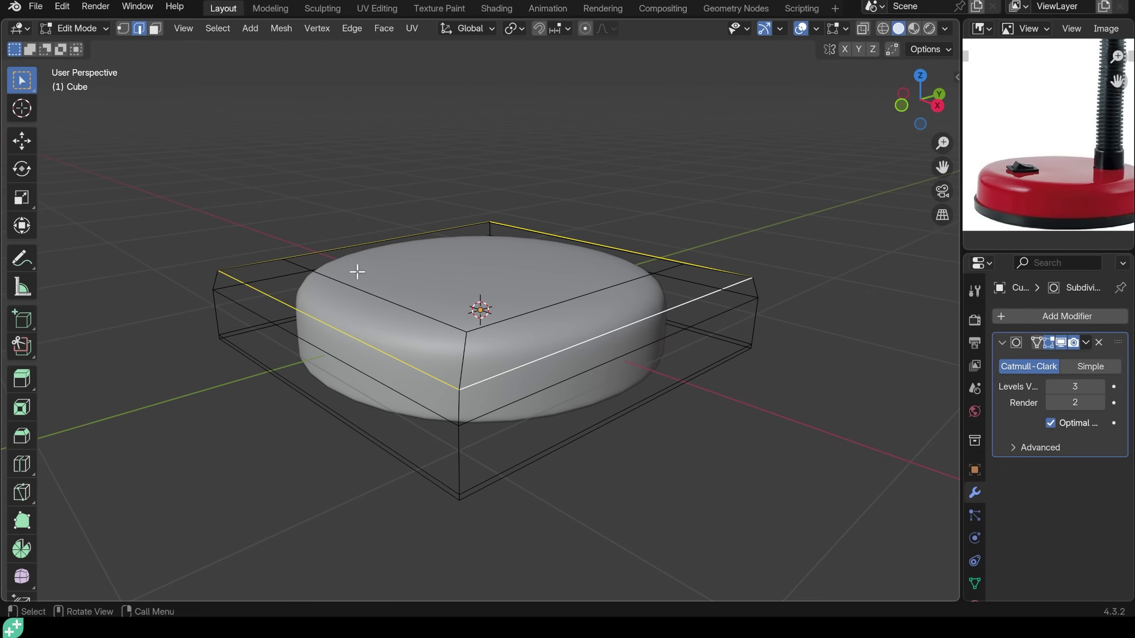
pyautogui.press('Tab')
# Duplicate the base and raise the copy along Z, well above the original, as the start of the lampshade.
pyautogui.scroll(-3, 992, 199)
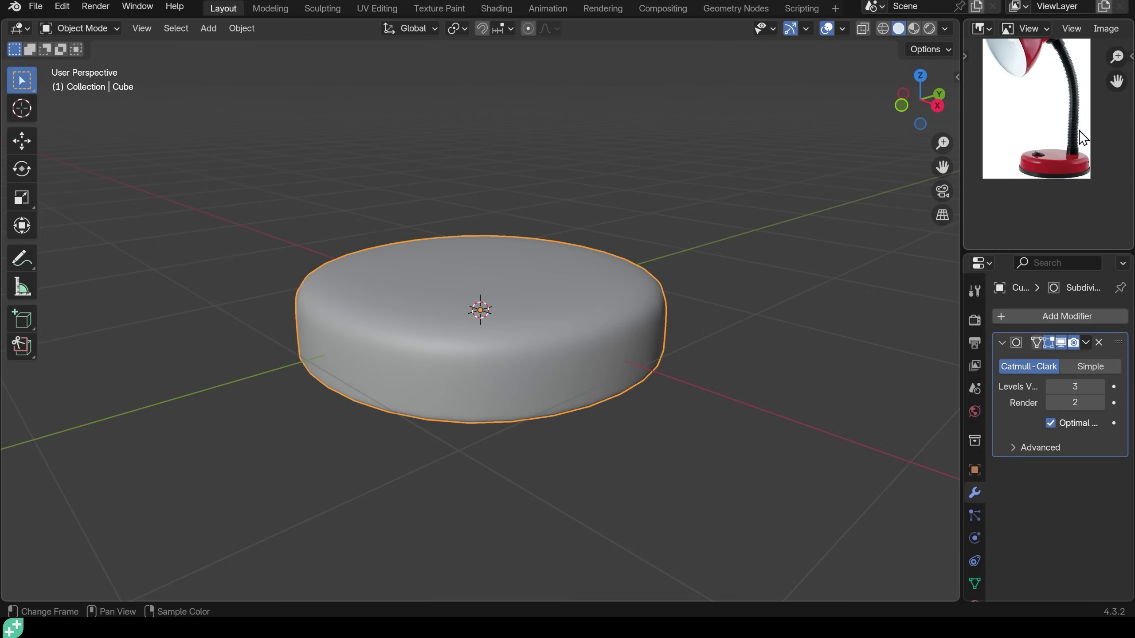
pyautogui.scroll(3, 1062, 157)
pyautogui.scroll(2, 1063, 159)
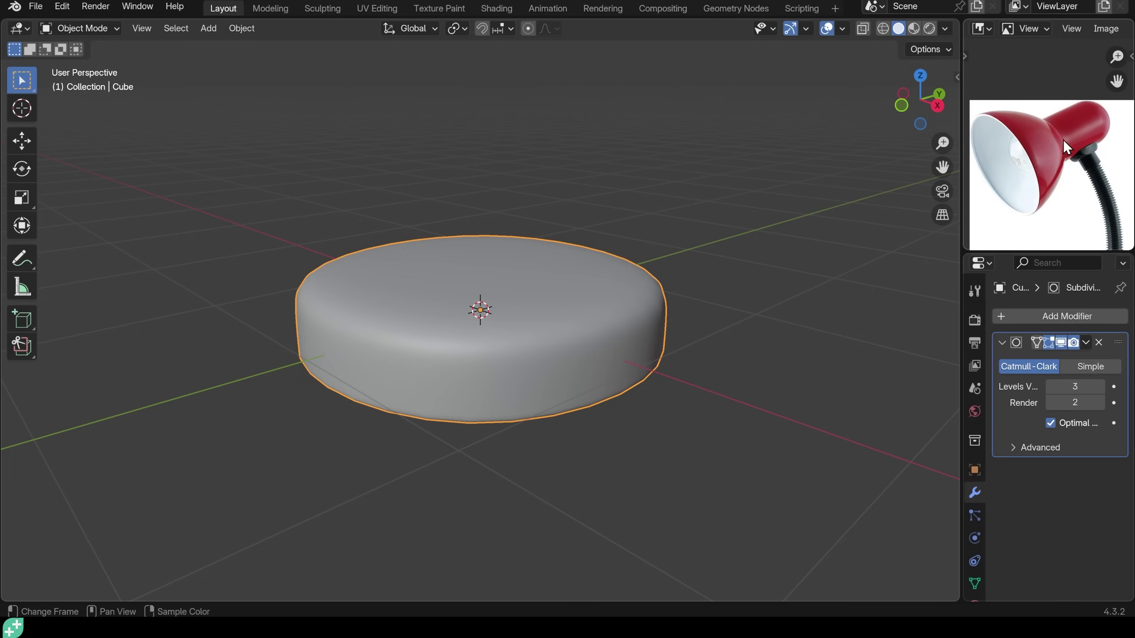
pyautogui.hotkey('shift', 'd')
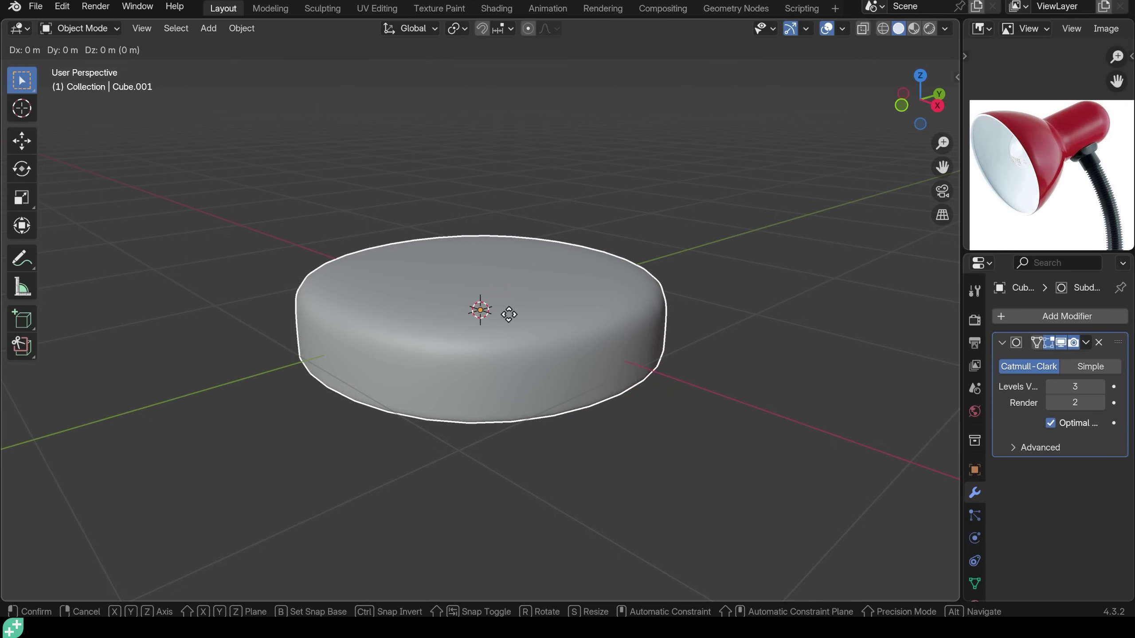
pyautogui.press('z')
pyautogui.click(514, 157)
pyautogui.scroll(-5, 519, 197)
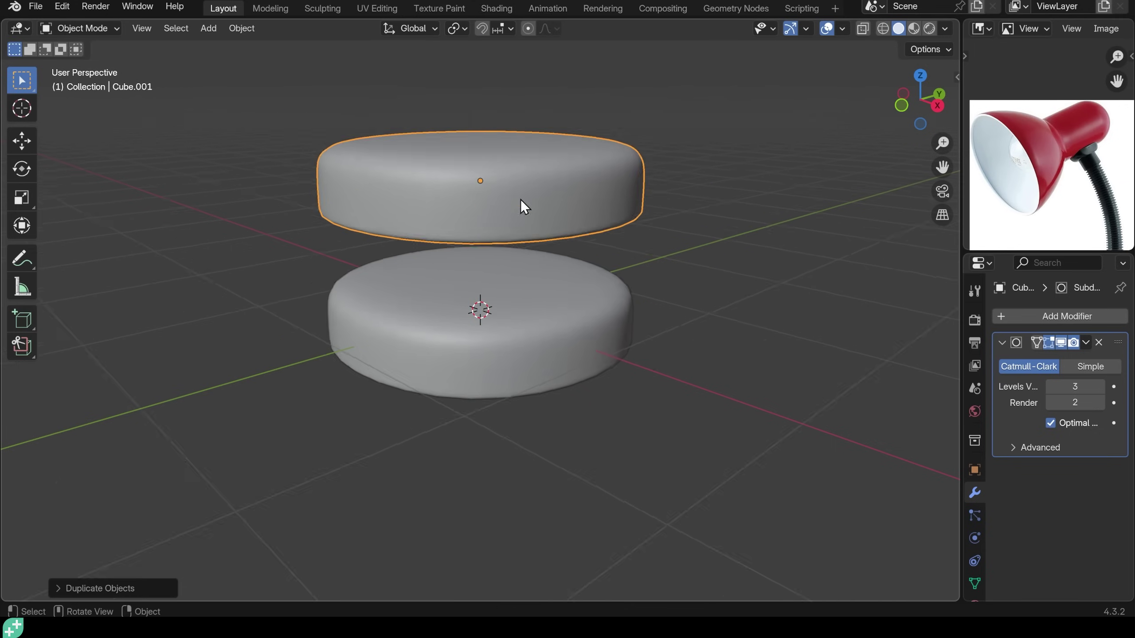
pyautogui.moveTo(512, 227); pyautogui.dragTo(612, 224, button='middle')
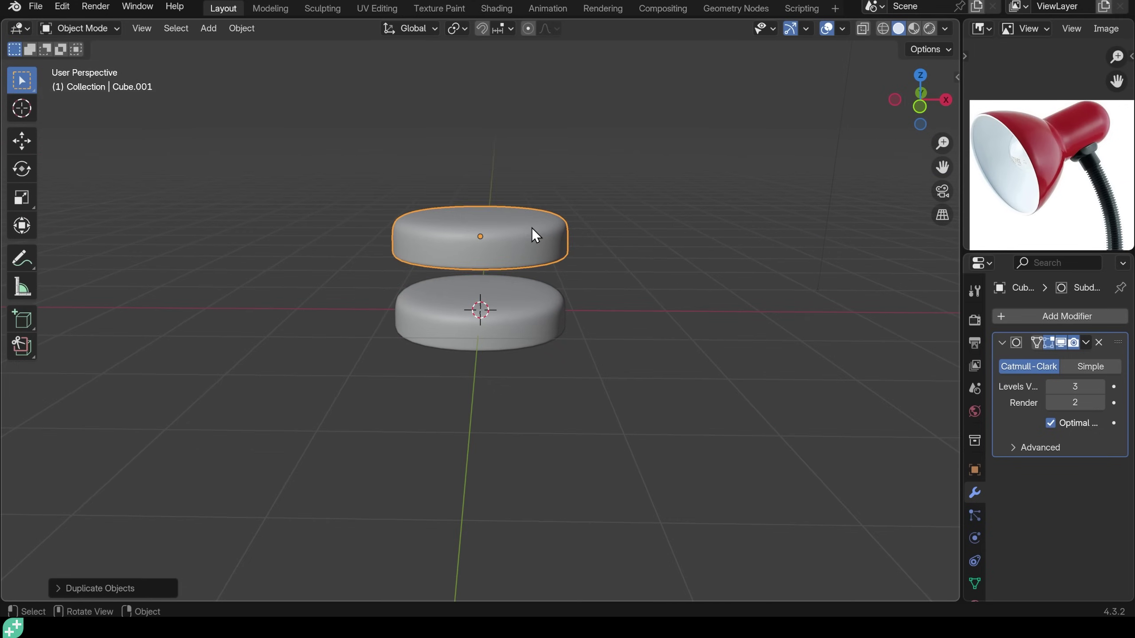
pyautogui.press('g')
pyautogui.press('z')
pyautogui.click(528, 94)
pyautogui.moveTo(527, 94); pyautogui.dragTo(526, 172, button='middle')
# Scale the raised copy down to roughly a third of its width in X and Y, keeping its Z height.
pyautogui.press('s')
pyautogui.hotkey('shift', 'z')
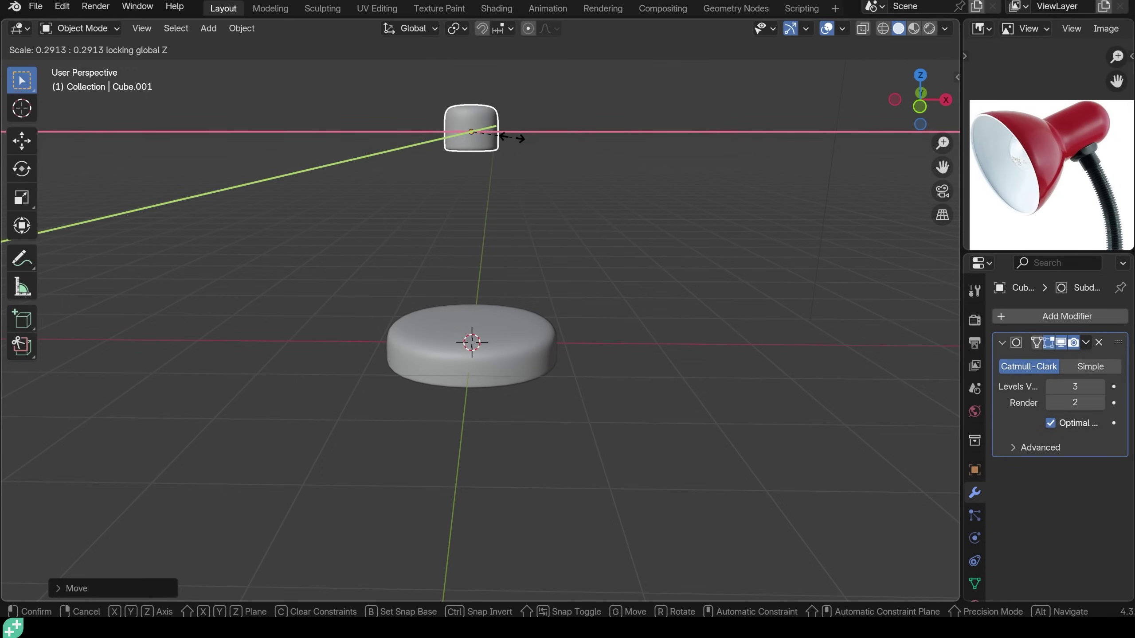
pyautogui.click(530, 138)
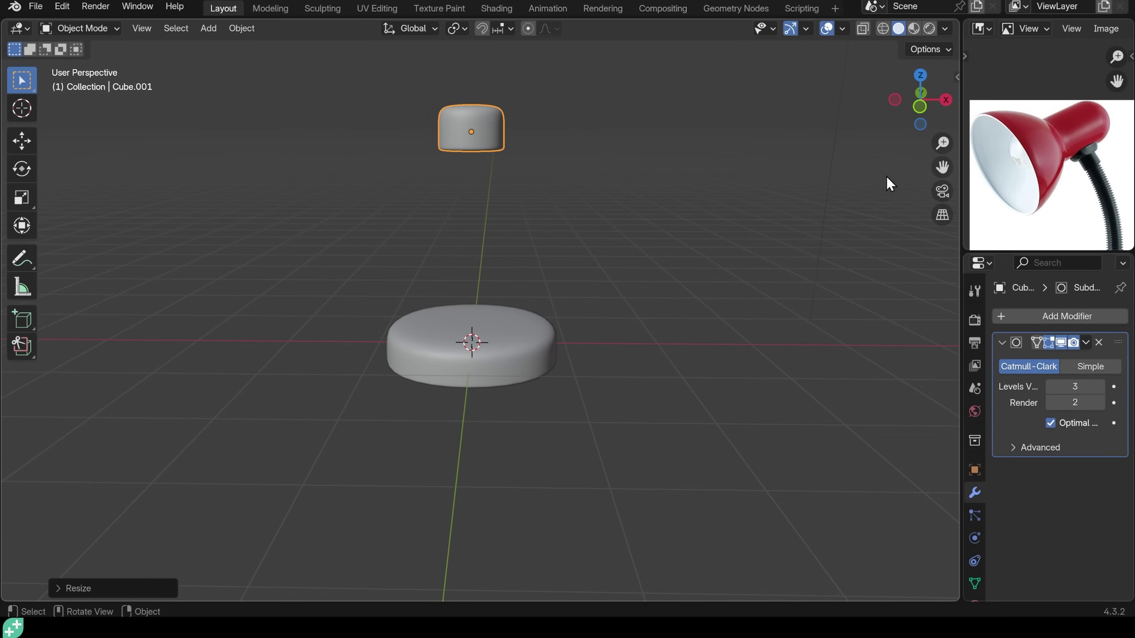
# Extrude the small copy's bottom face slightly downward and scale it outward to roughly twice its size.
pyautogui.press('Tab')
pyautogui.moveTo(507, 164); pyautogui.dragTo(505, 203, button='middle')
pyautogui.scroll(2, 505, 204)
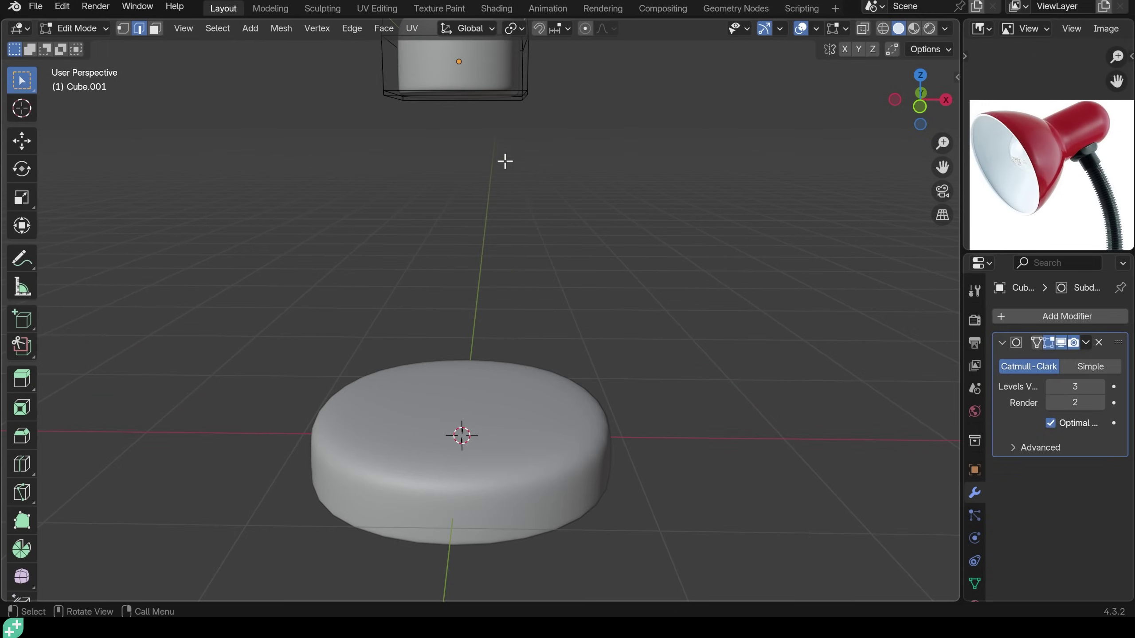
pyautogui.moveTo(504, 160); pyautogui.dragTo(481, 218, button='middle')
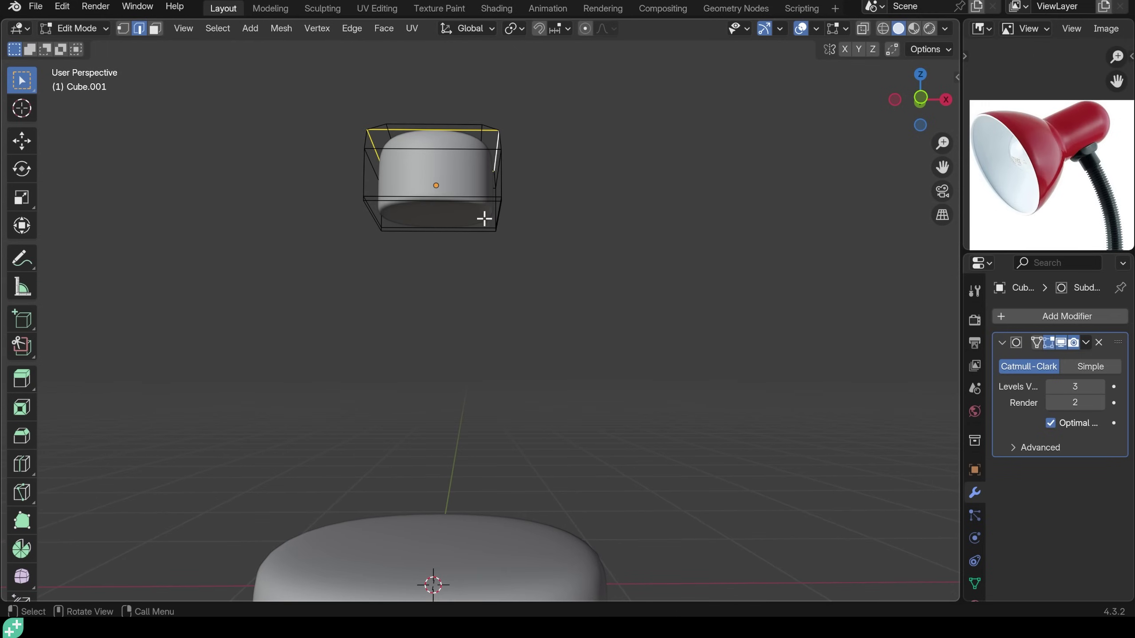
pyautogui.press('3')
pyautogui.click(465, 219)
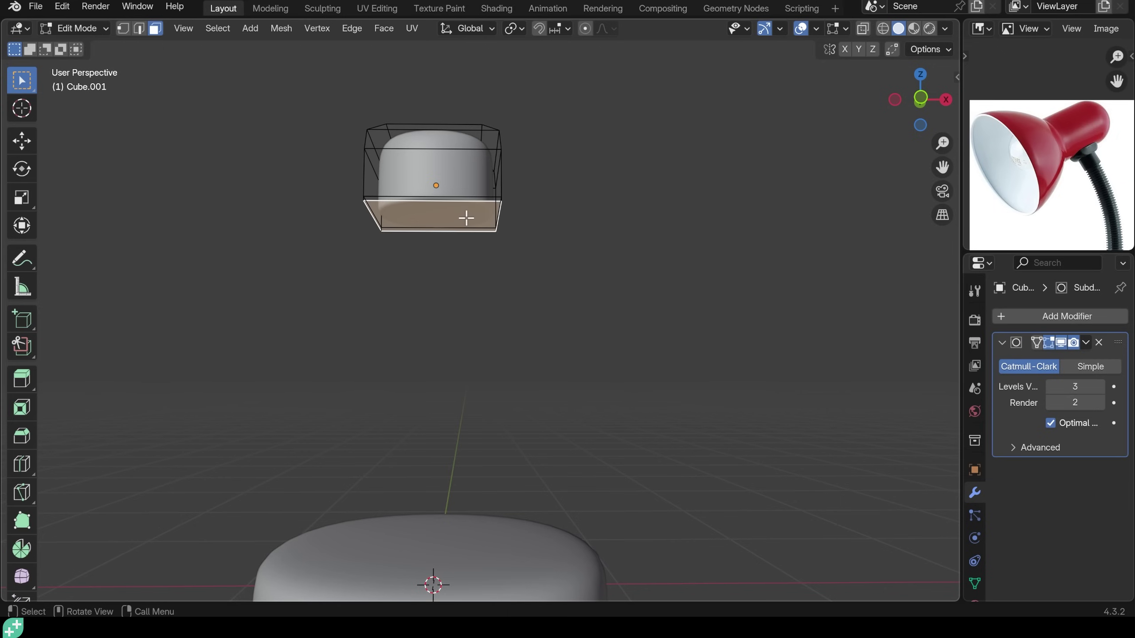
pyautogui.press('e')
pyautogui.click(474, 246)
pyautogui.press('s')
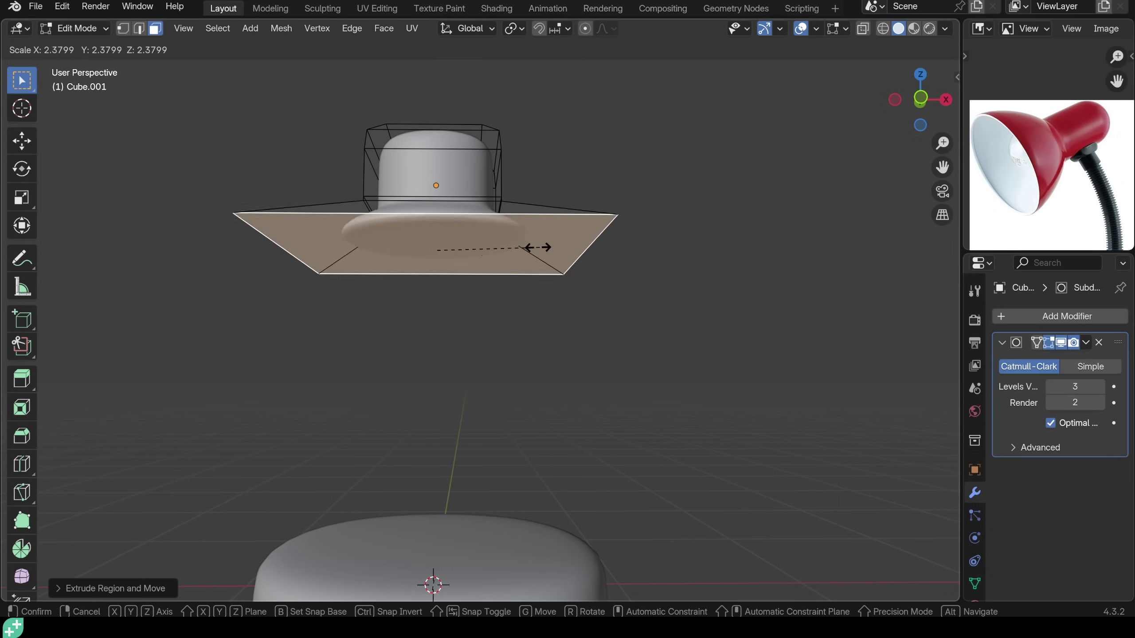
pyautogui.click(527, 247)
# Extrude the flared bottom face down about 0.53 m, followed by a thin rim extrusion of about 0.03 m.
pyautogui.press('e')
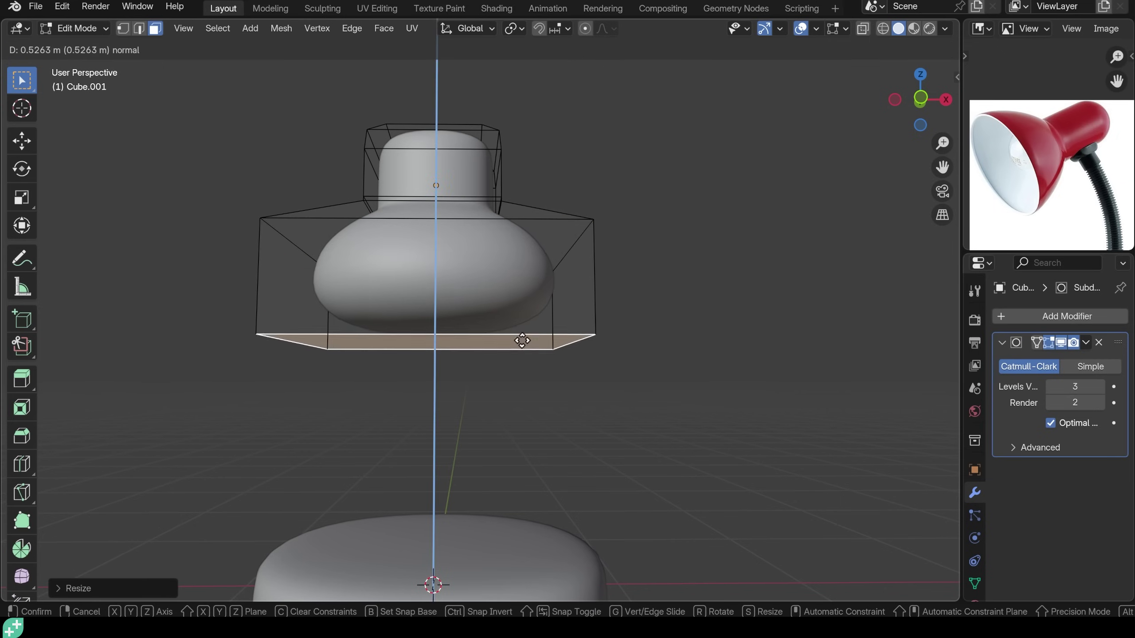
pyautogui.click(521, 341)
pyautogui.press('e')
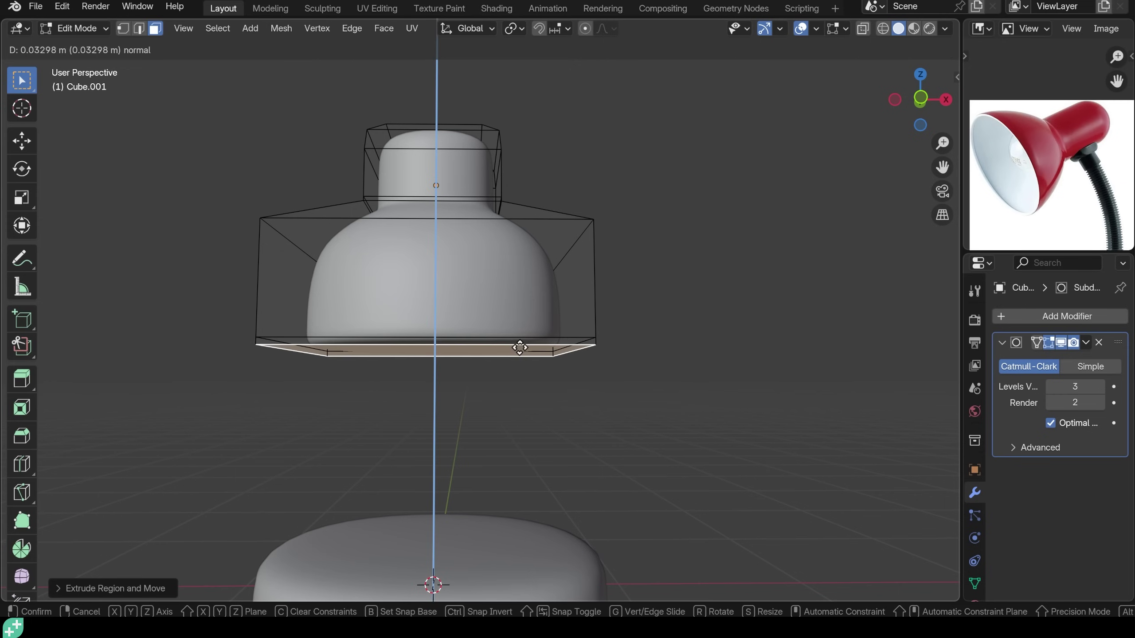
pyautogui.click(519, 348)
pyautogui.moveTo(597, 352); pyautogui.dragTo(442, 378, button='middle')
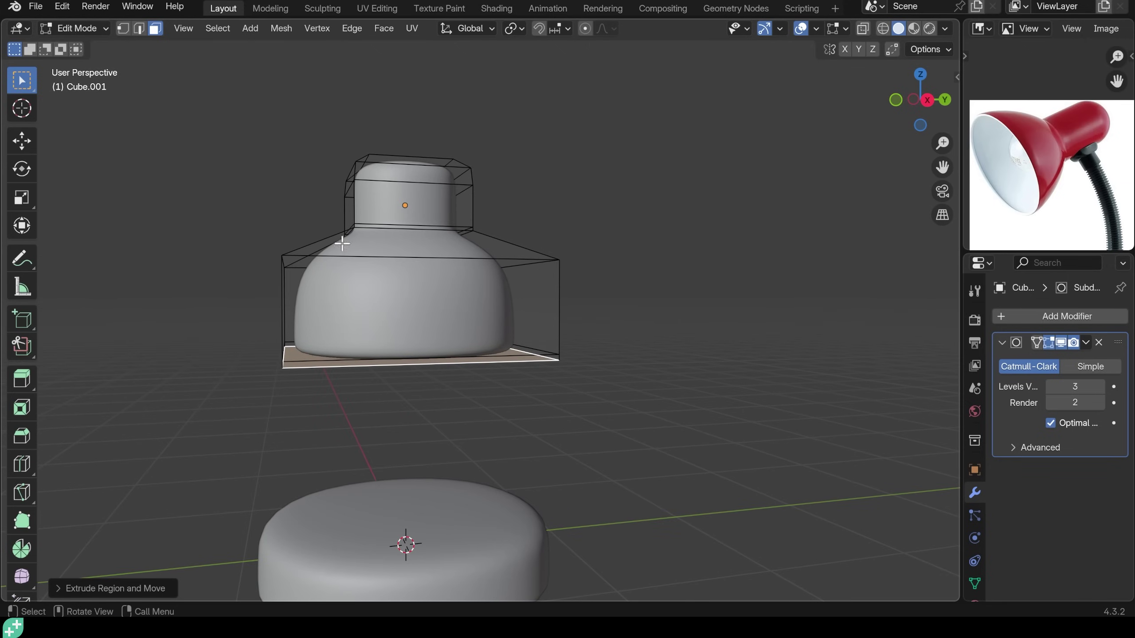
# Narrow the whole lampshade to about 0.68 in X and Y in Object Mode, leaving Z locked.
pyautogui.moveTo(451, 308); pyautogui.dragTo(475, 243, button='middle')
pyautogui.press('Tab')
pyautogui.press('s')
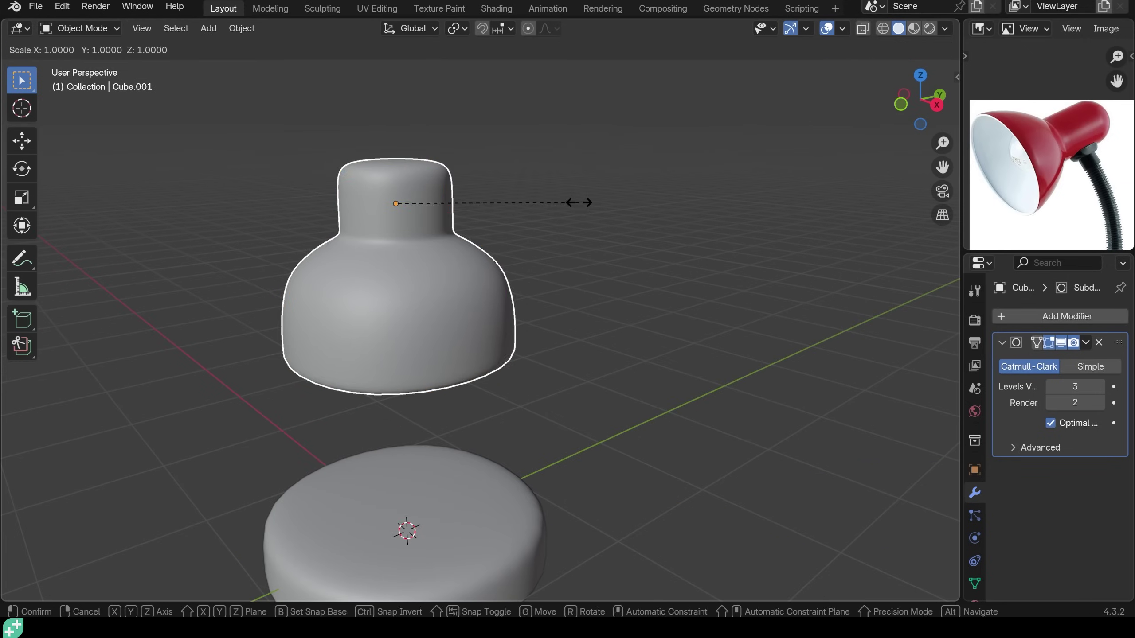
pyautogui.hotkey('shift', 'z')
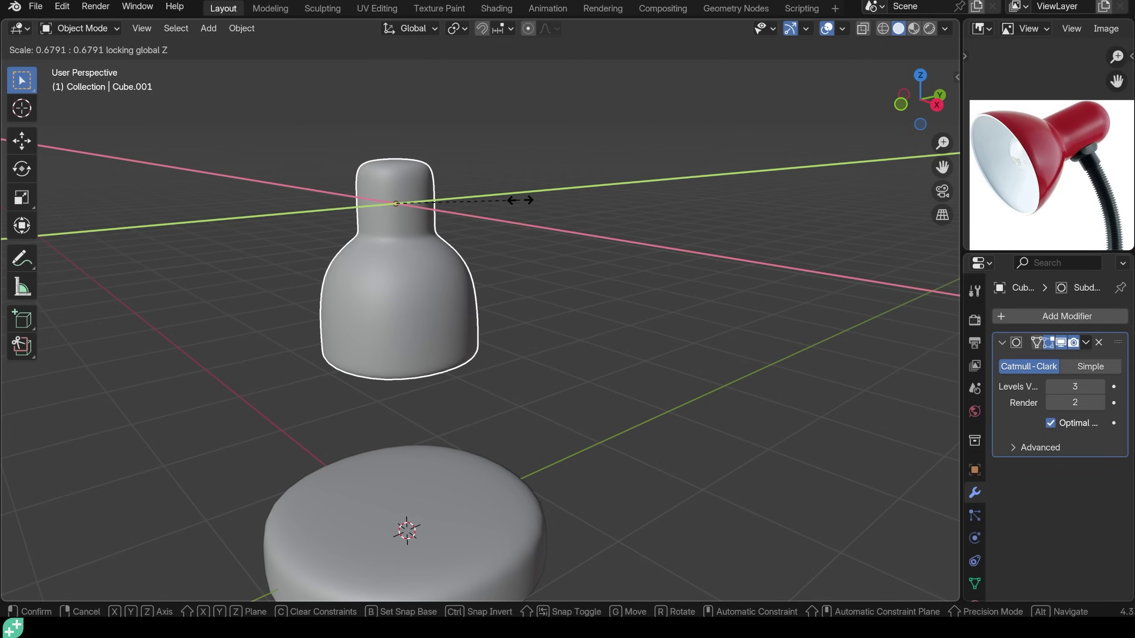
pyautogui.click(523, 200)
pyautogui.moveTo(437, 245); pyautogui.dragTo(479, 236, button='middle')
pyautogui.press('KP_1')
# With X-ray on, select the lampshade's sloped shoulder faces and lower them a little over 0.1 m along Z.
pyautogui.press('Tab')
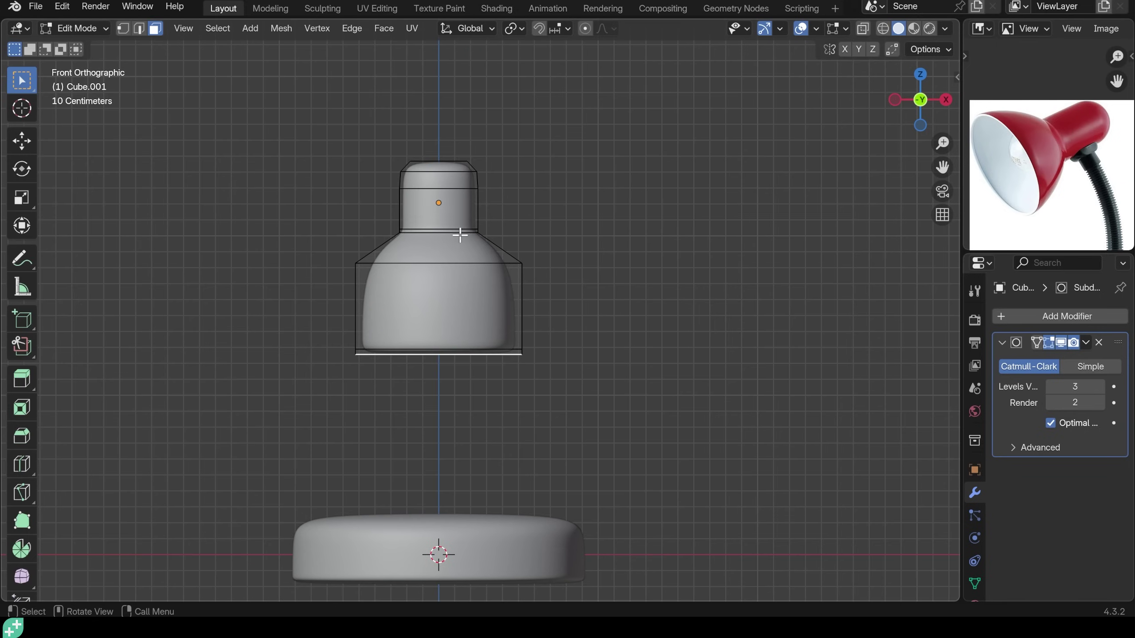
pyautogui.hotkey('alt', 'z')
pyautogui.moveTo(288, 209); pyautogui.dragTo(573, 295)
pyautogui.press('g')
pyautogui.press('z')
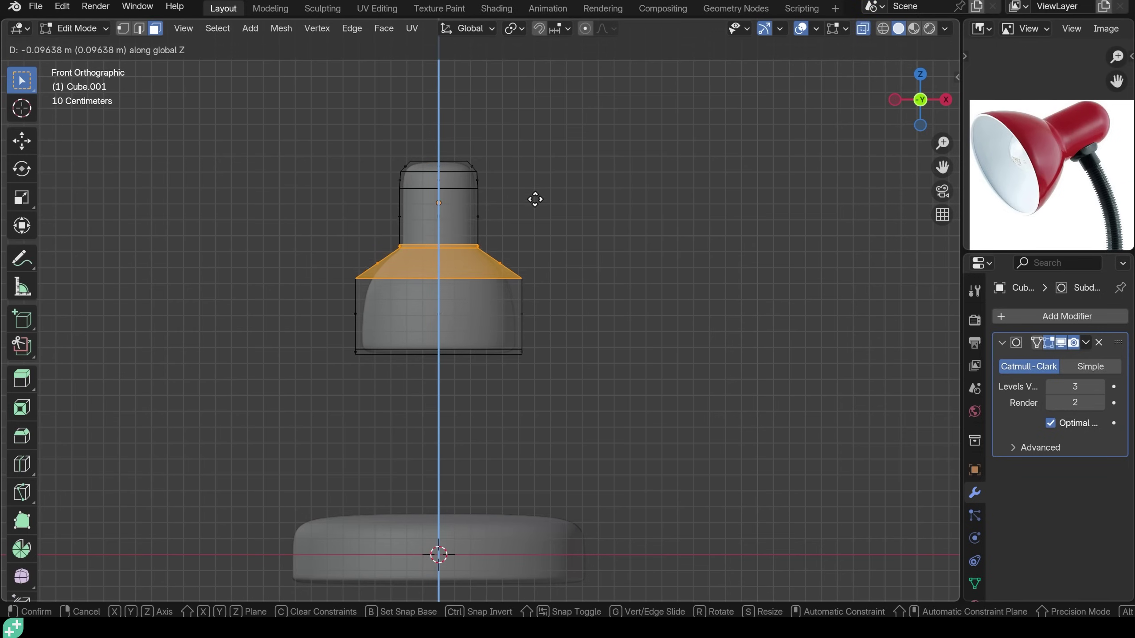
pyautogui.click(535, 204)
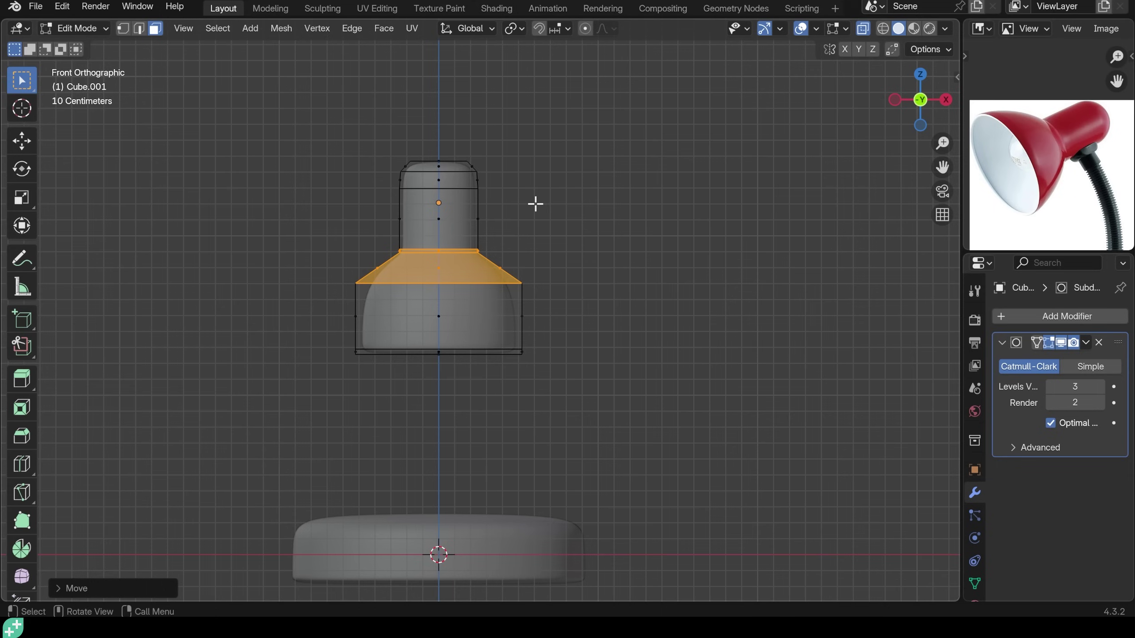
# Raise the lampshade's top face about 0.13 m along Z and dissolve the edge loop just below it.
pyautogui.click(438, 160)
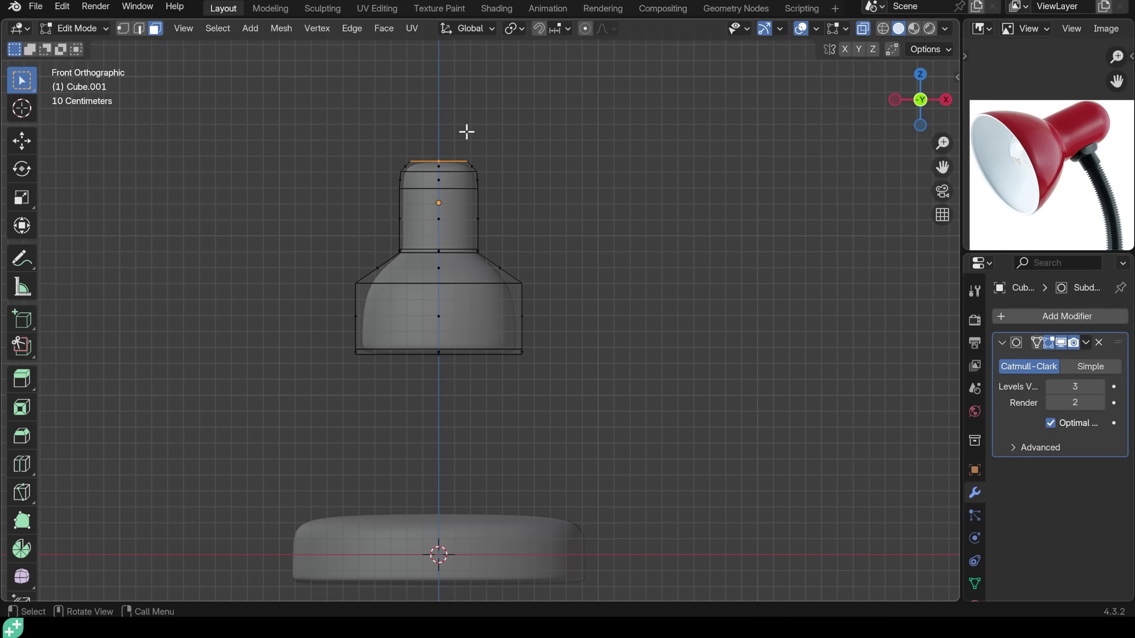
pyautogui.press('g')
pyautogui.press('z')
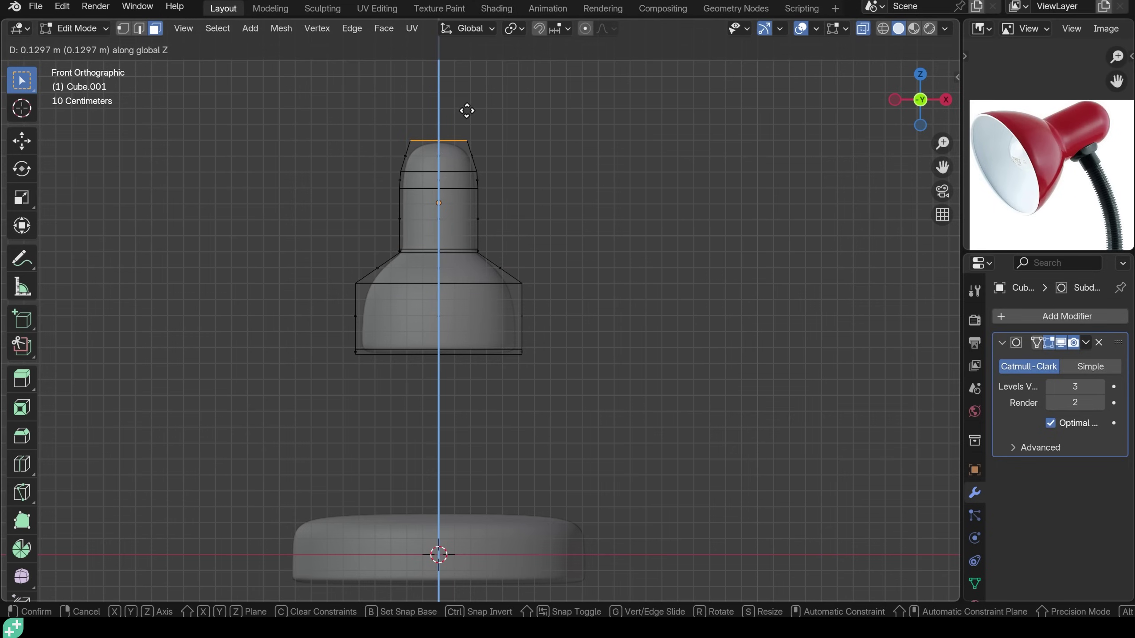
pyautogui.click(467, 111)
pyautogui.press('2')
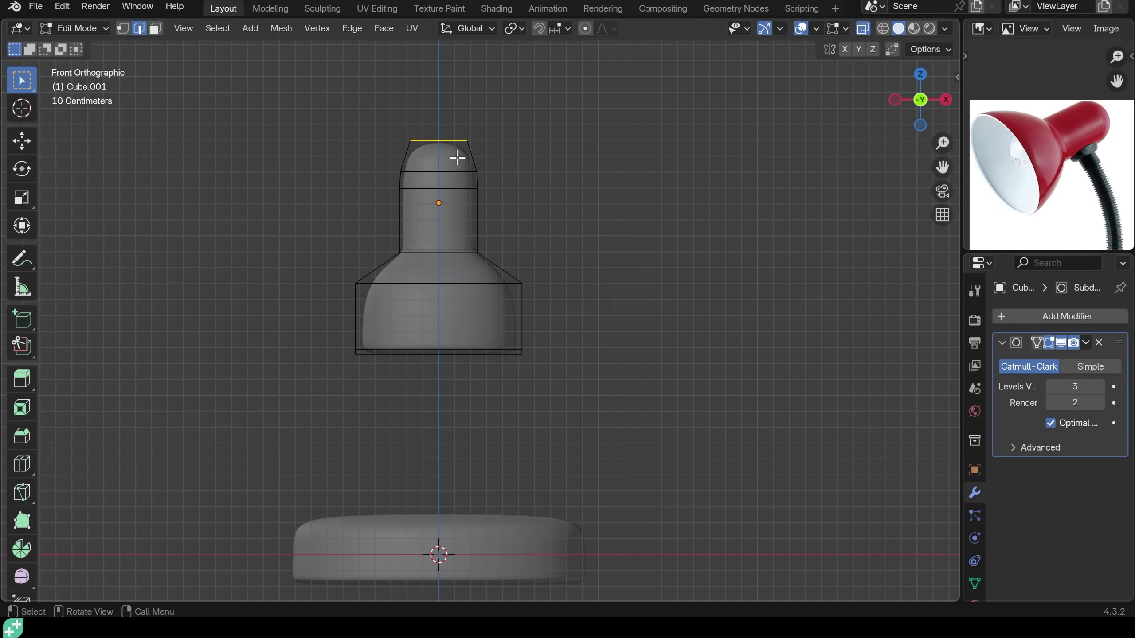
pyautogui.keyDown('alt'); pyautogui.click(462, 171); pyautogui.keyUp('alt')
pyautogui.hotkey('ctrl', 'x')
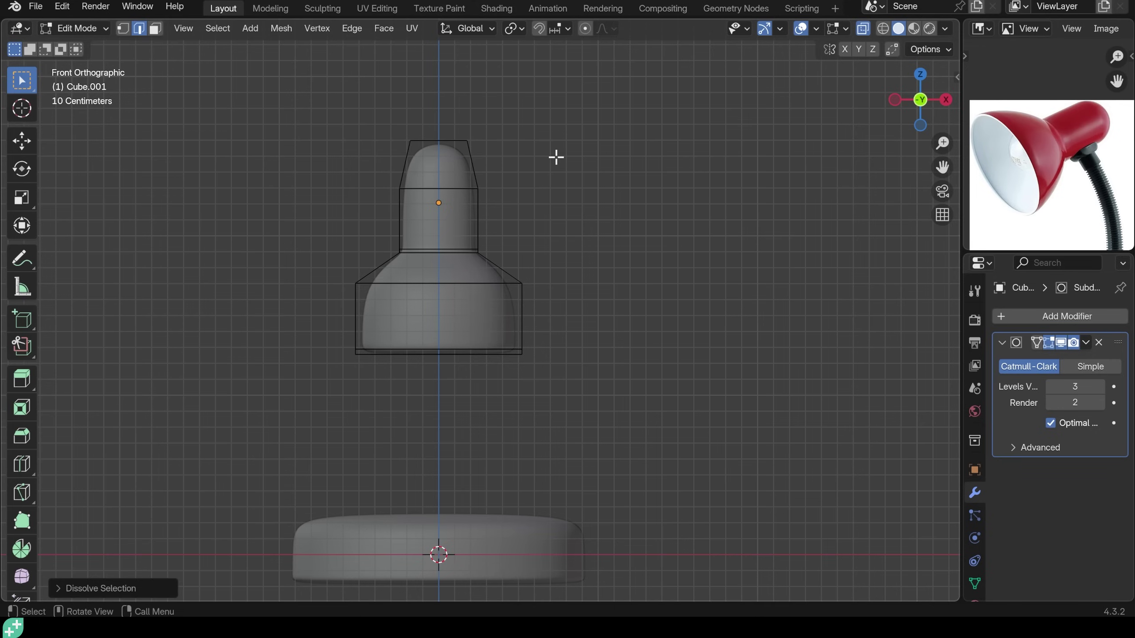
# Try dissolving the lower edge loop where the lampshade's neck meets the shoulder, and undo the dissolve.
pyautogui.keyDown('alt'); pyautogui.click(452, 250); pyautogui.keyUp('alt')
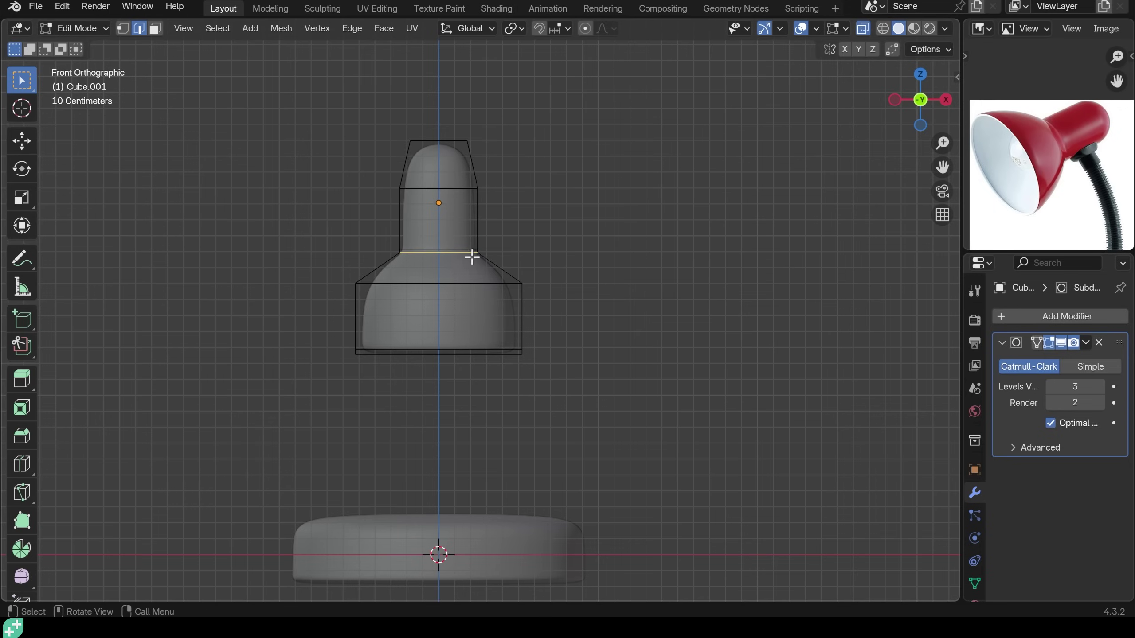
pyautogui.hotkey('ctrl', 'x')
pyautogui.press('Tab')
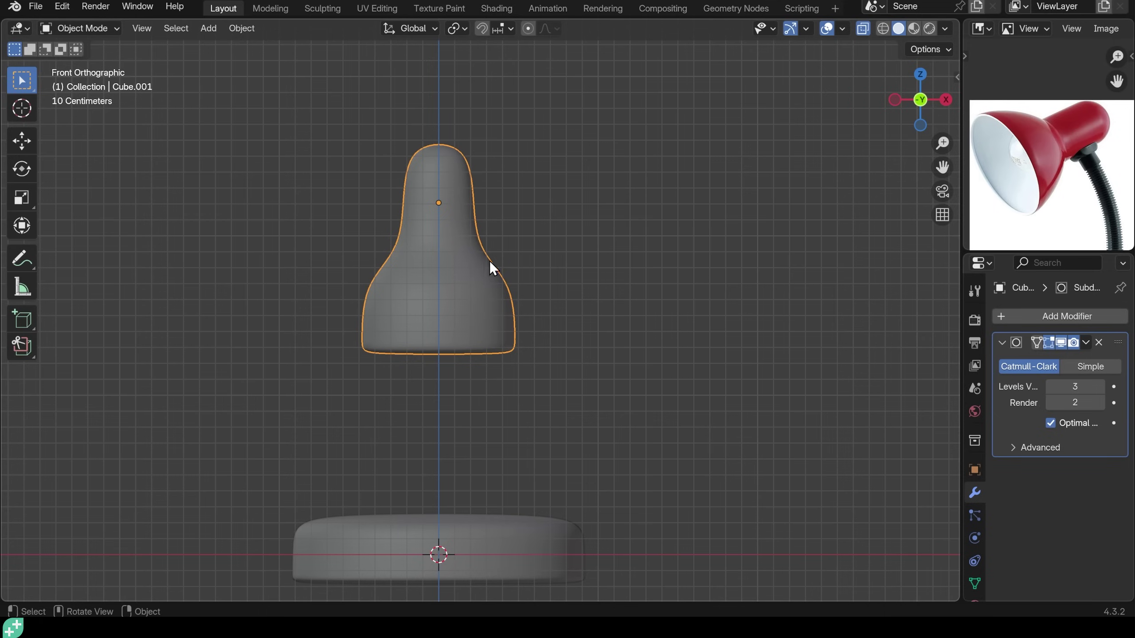
pyautogui.hotkey('ctrl', 'z')
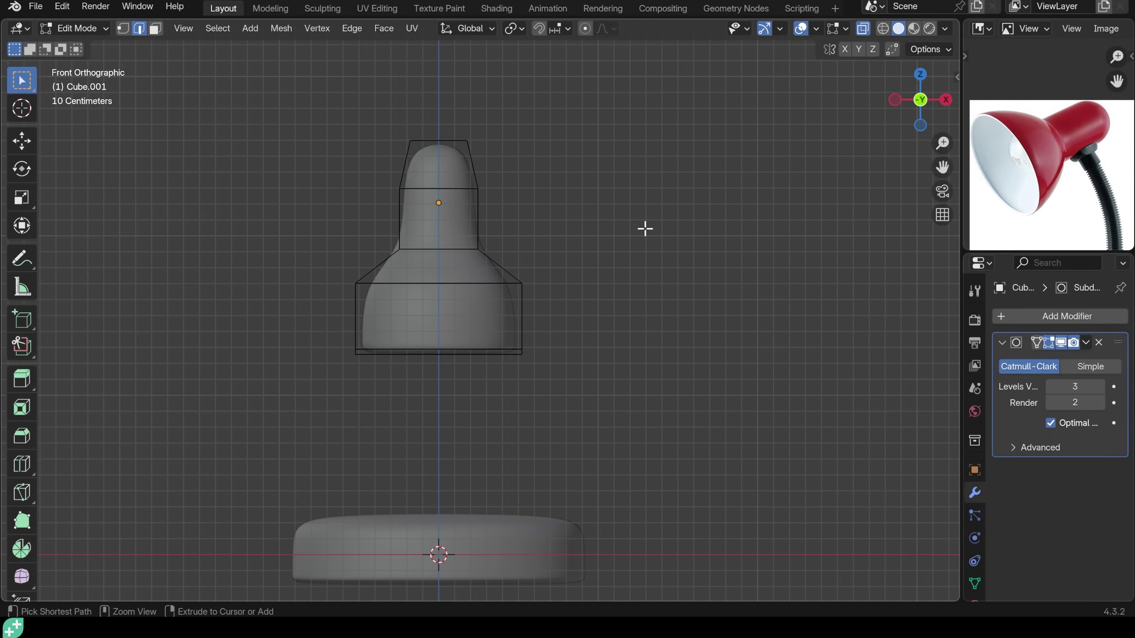
pyautogui.hotkey('ctrl', 'z')
# In Object Mode with X-ray off, scale the whole lampshade up uniformly to about 1.6 times its size.
pyautogui.press('Tab')
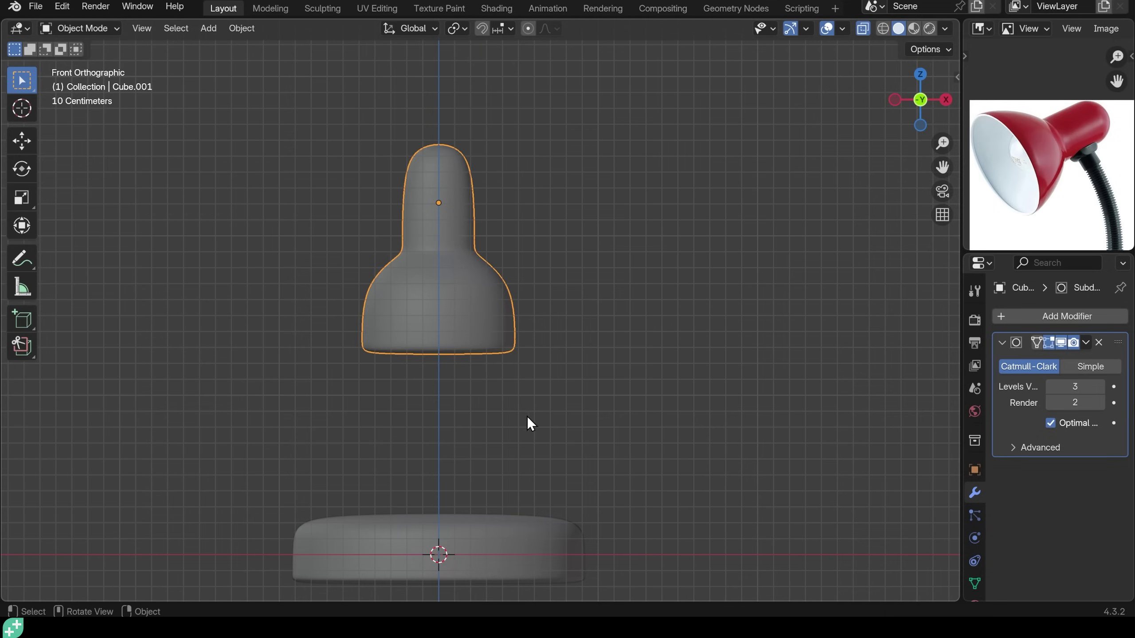
pyautogui.hotkey('alt', 'z')
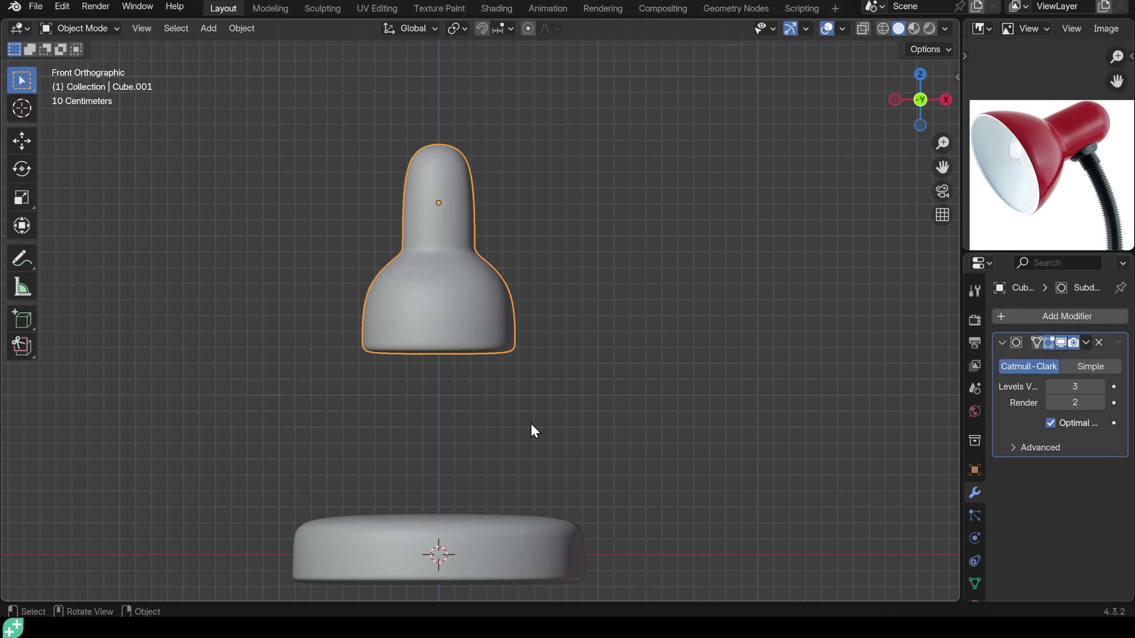
pyautogui.scroll(-2, 538, 399)
pyautogui.scroll(-3, 1068, 219)
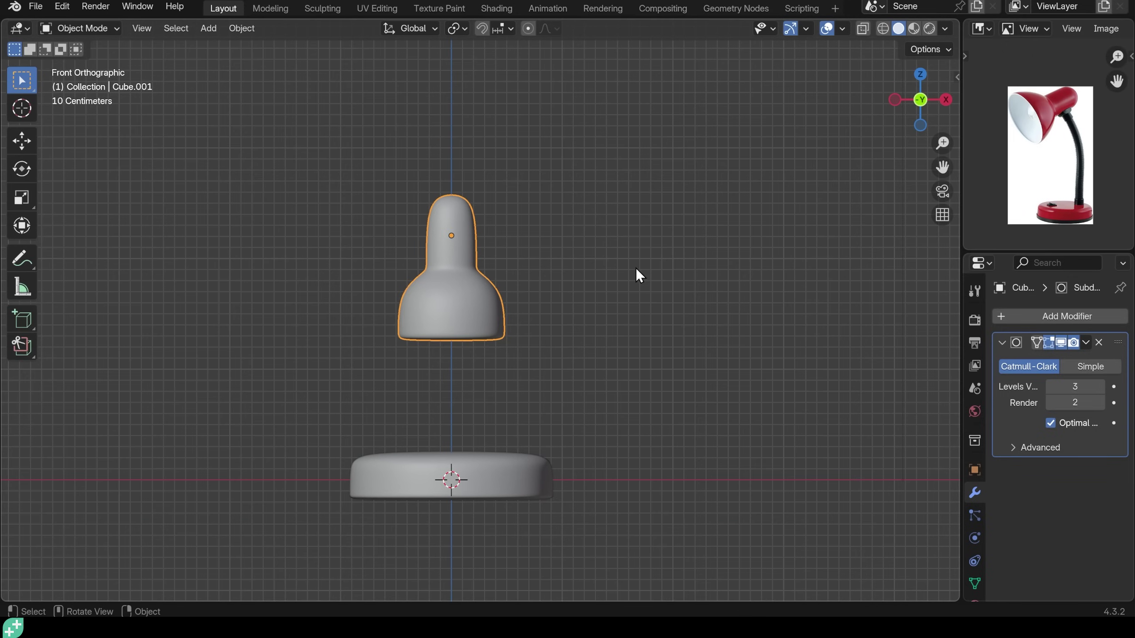
pyautogui.press('s')
pyautogui.click(537, 275)
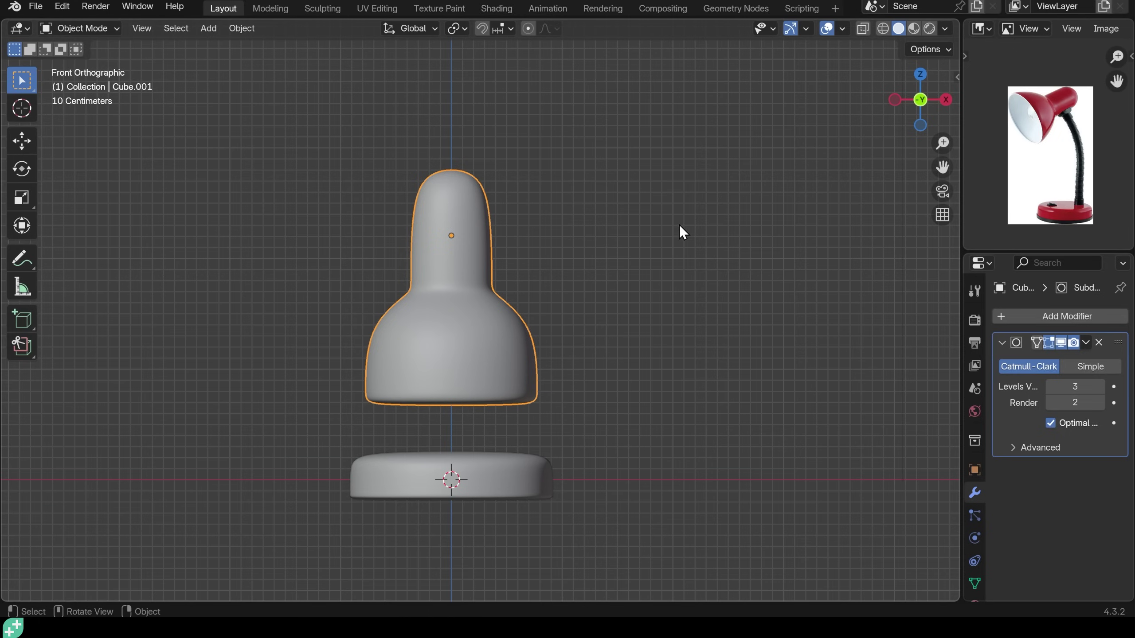
# With the object dimensions displayed, scale the lampshade and base down together until the base is about 0.15 m wide.
pyautogui.press('n')
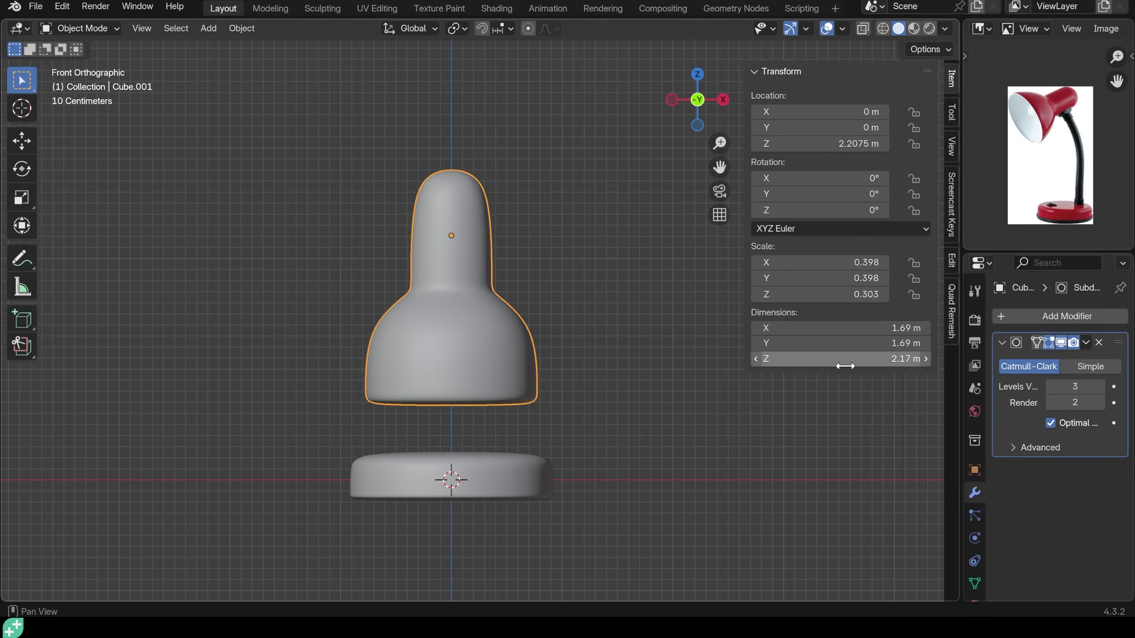
pyautogui.moveTo(361, 144); pyautogui.dragTo(509, 463)
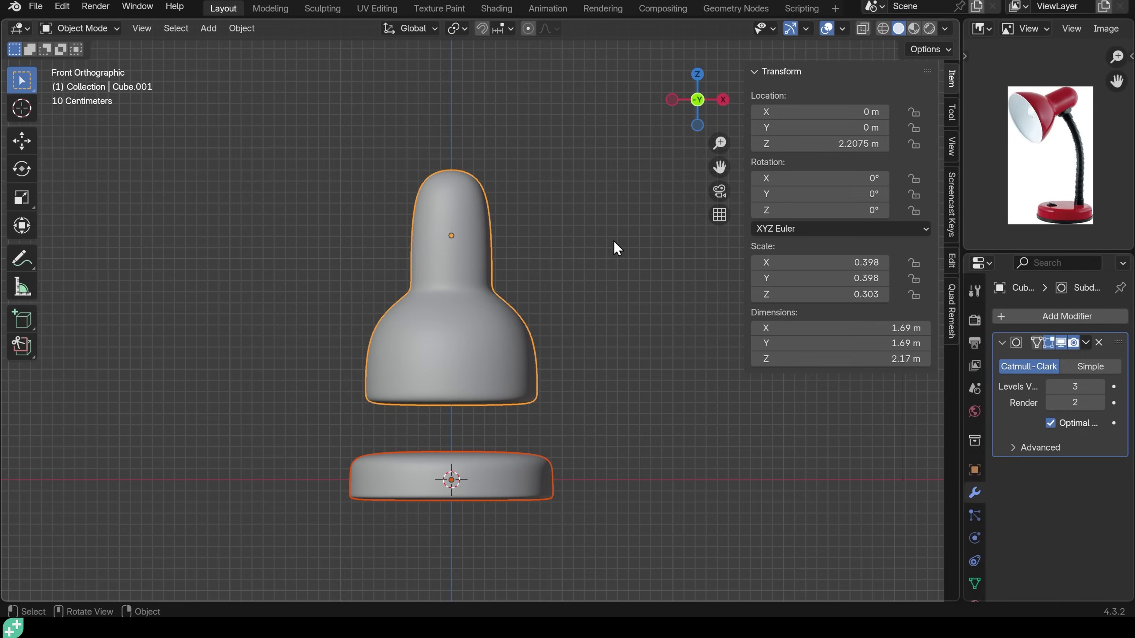
pyautogui.press('s')
pyautogui.click(458, 328)
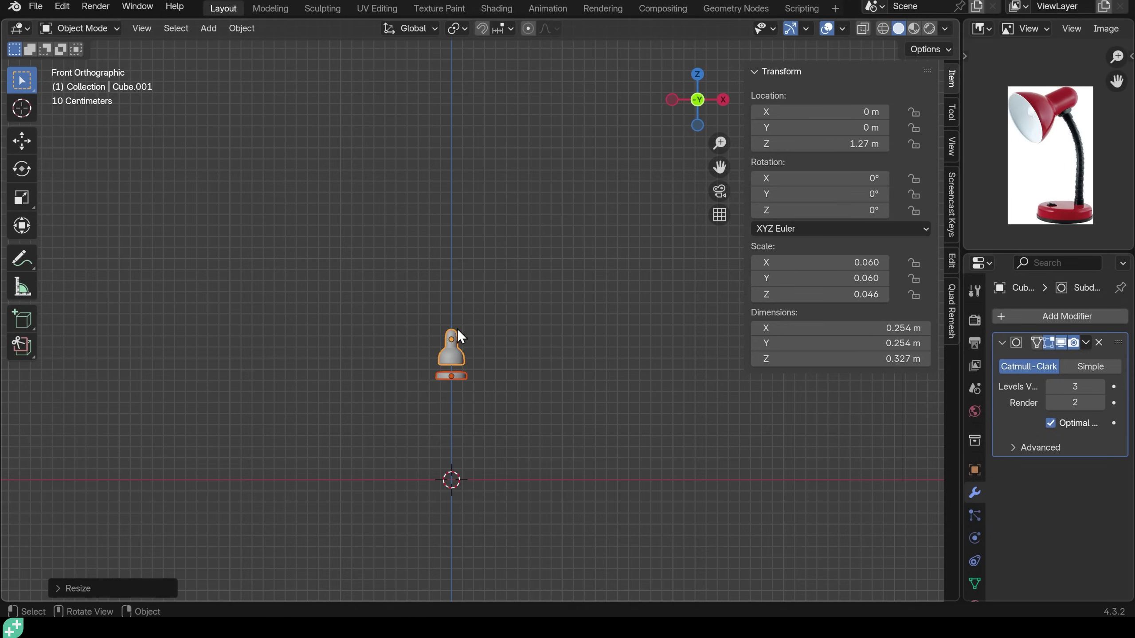
pyautogui.scroll(3, 453, 360)
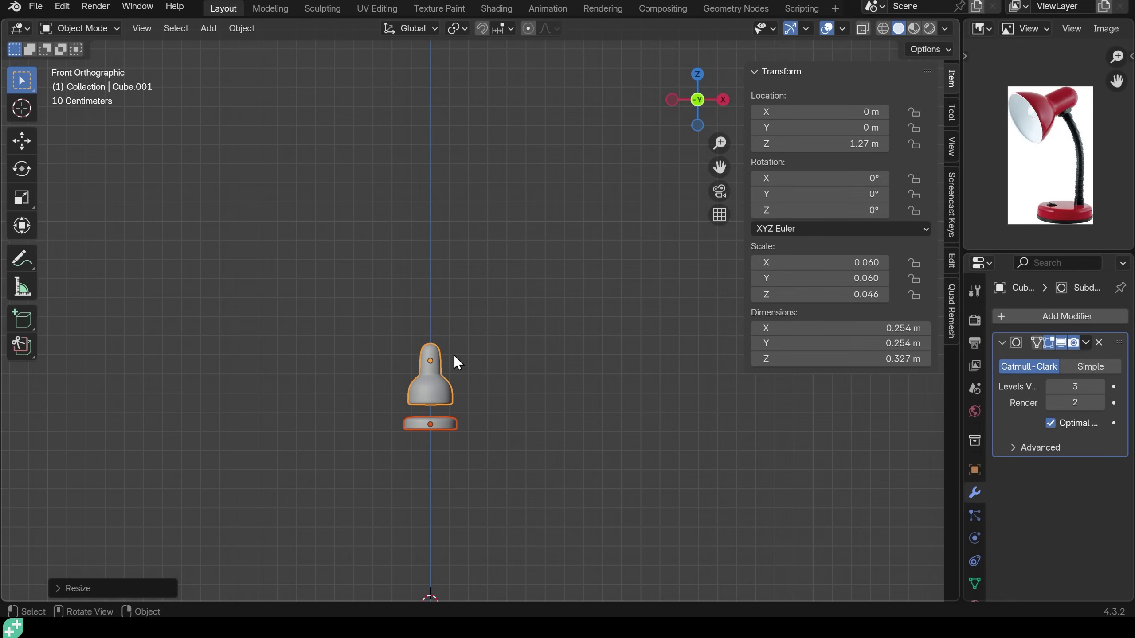
pyautogui.press('s')
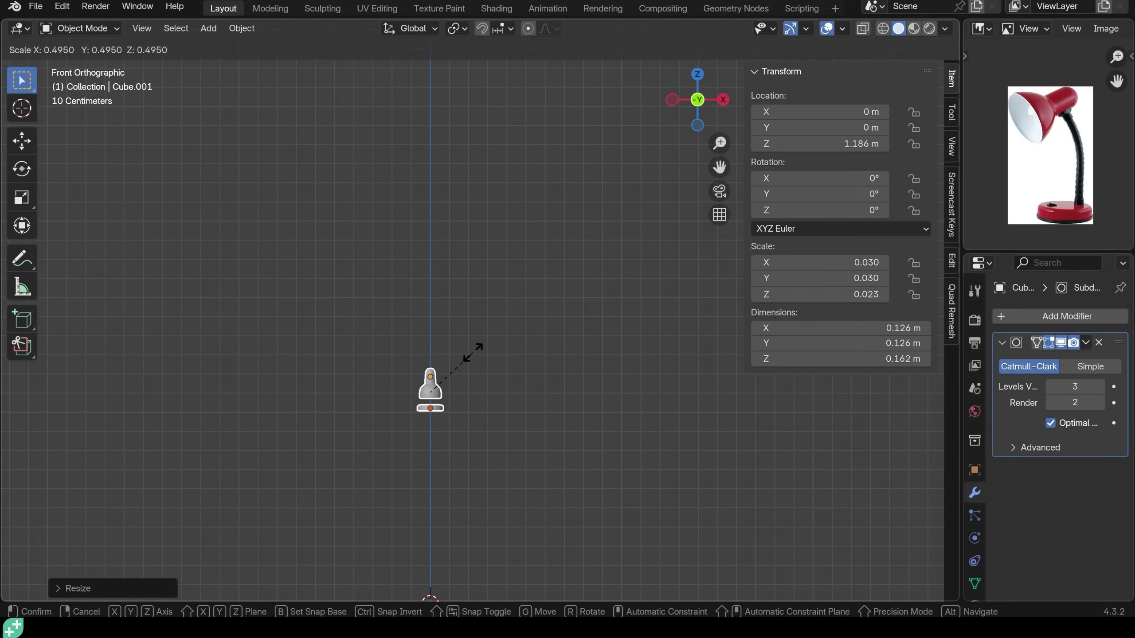
pyautogui.click(449, 380)
pyautogui.click(441, 410)
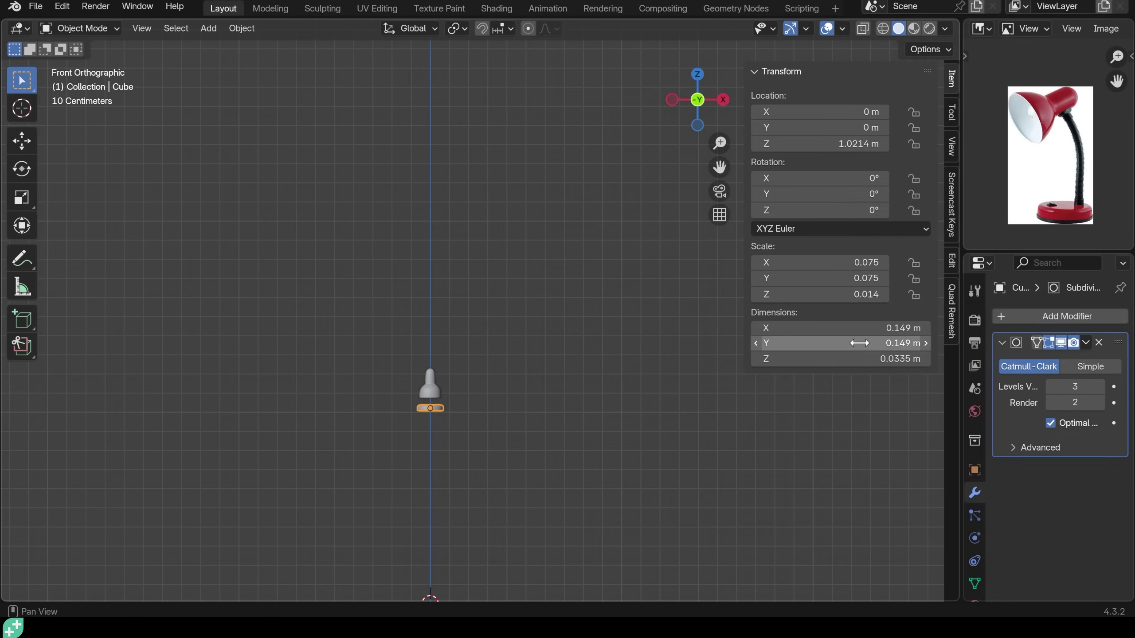
# Move the base down along Z to the world origin.
pyautogui.scroll(6, 417, 378)
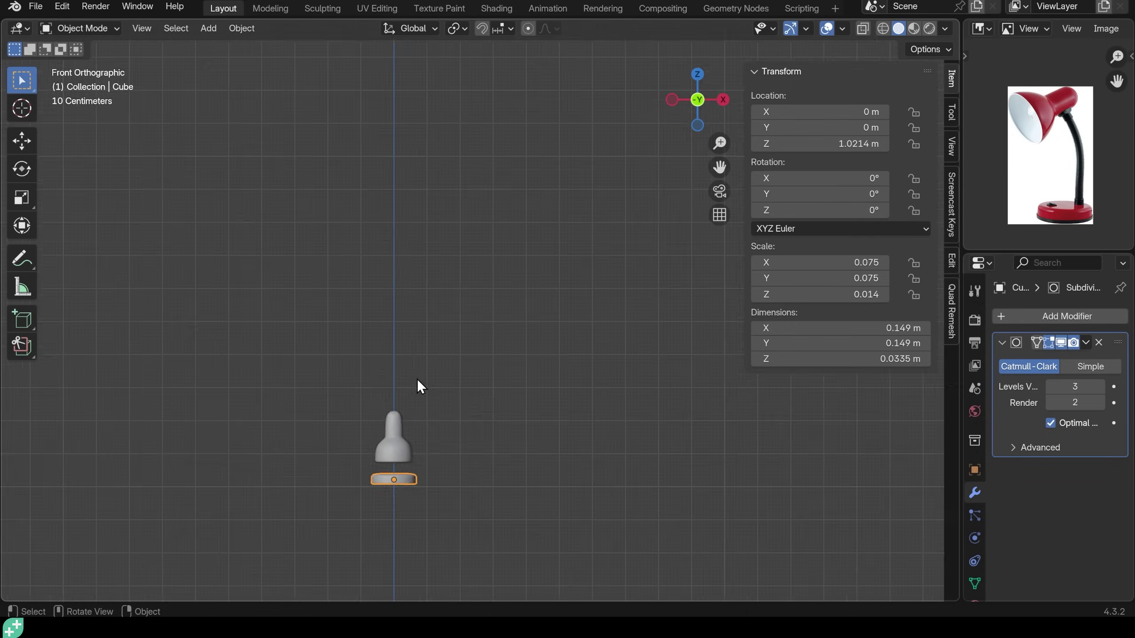
pyautogui.keyDown('shift'); pyautogui.moveTo(433, 414); pyautogui.dragTo(501, 331, button='middle'); pyautogui.keyUp('shift')
pyautogui.scroll(-9, 498, 325)
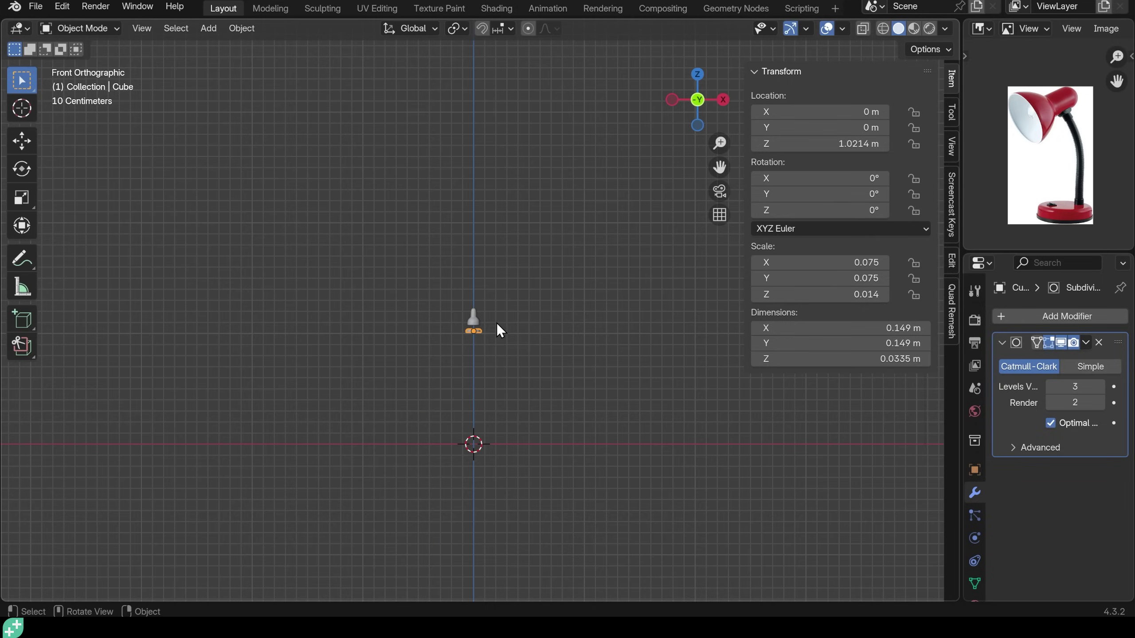
pyautogui.press('g')
pyautogui.press('z')
pyautogui.click(483, 424)
# Move the lampshade down along Z to a height of about 0.22 m, just above the base.
pyautogui.click(475, 320)
pyautogui.press('g')
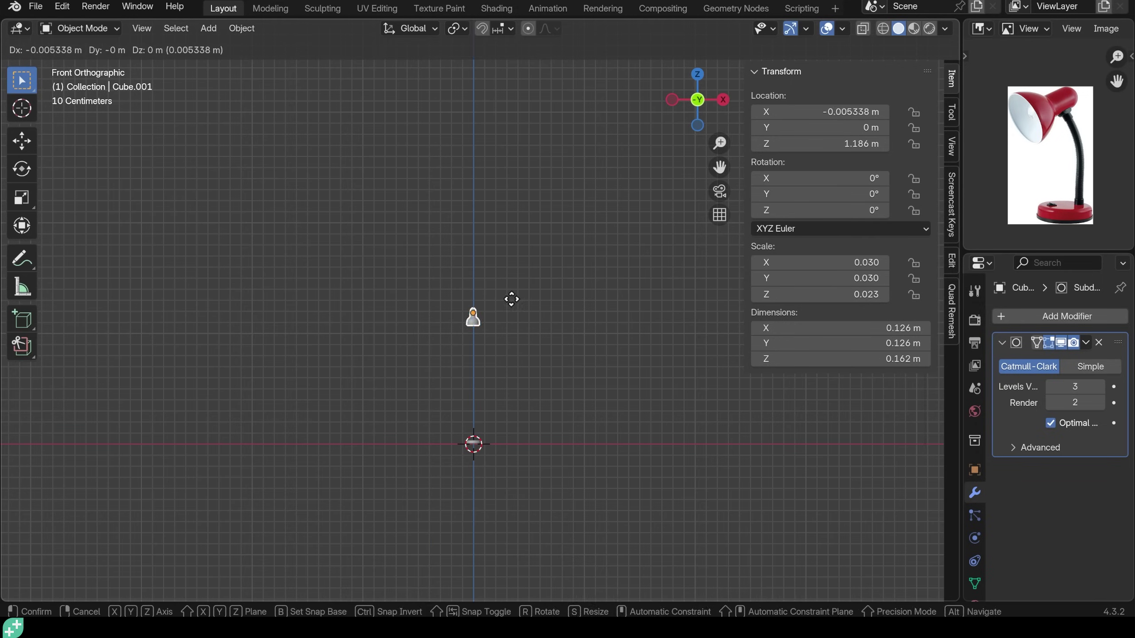
pyautogui.press('z')
pyautogui.click(504, 408)
pyautogui.scroll(10, 496, 435)
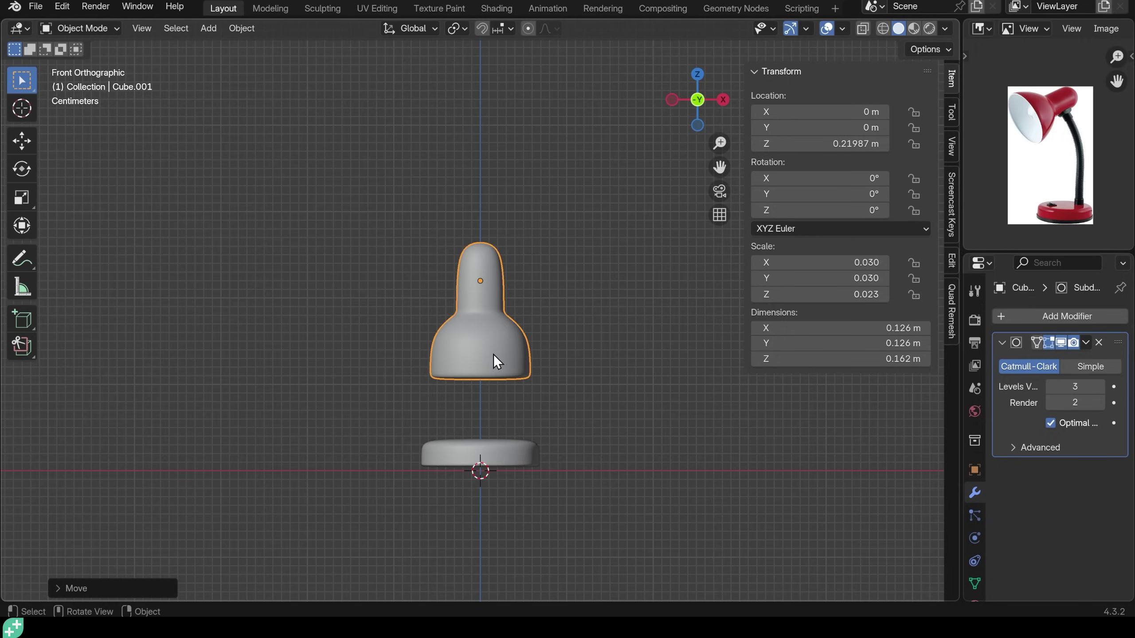
# Delete the lampshade's bottom face in Edit Mode to open the shade.
pyautogui.moveTo(493, 356); pyautogui.dragTo(452, 373, button='middle')
pyautogui.scroll(3, 510, 350)
pyautogui.moveTo(522, 370); pyautogui.dragTo(506, 316, button='middle')
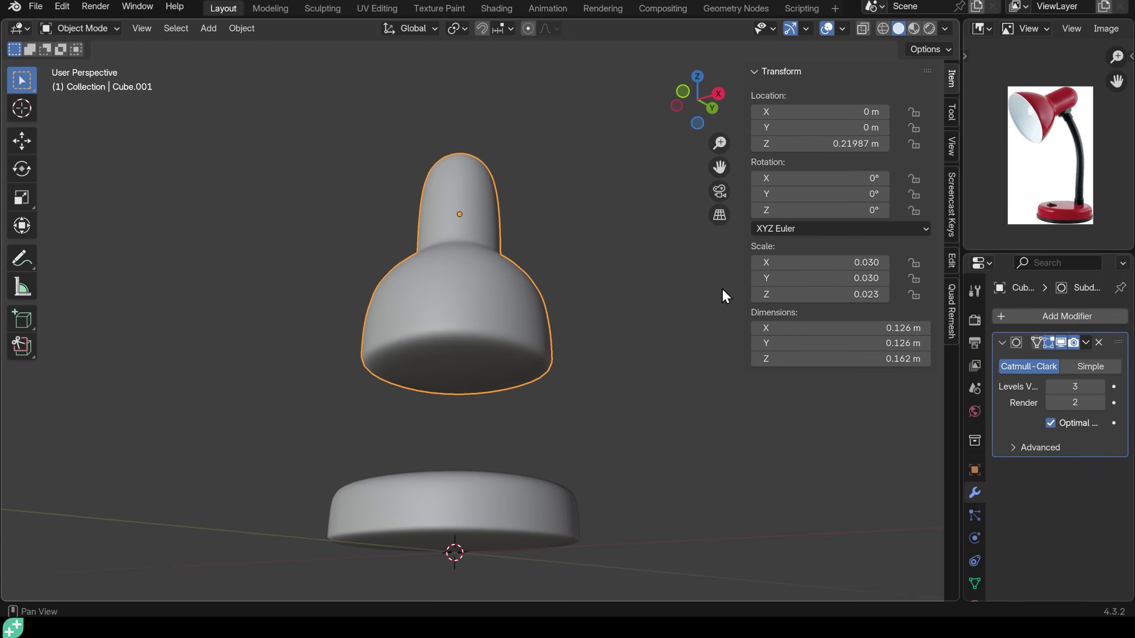
pyautogui.press('Tab')
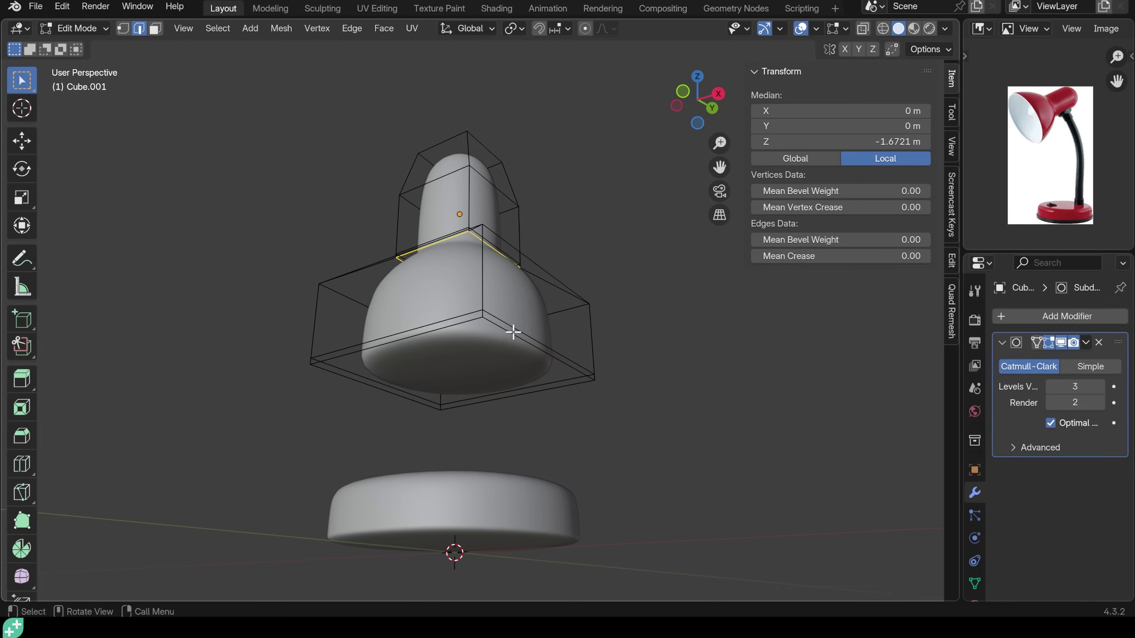
pyautogui.press('3')
pyautogui.click(466, 368)
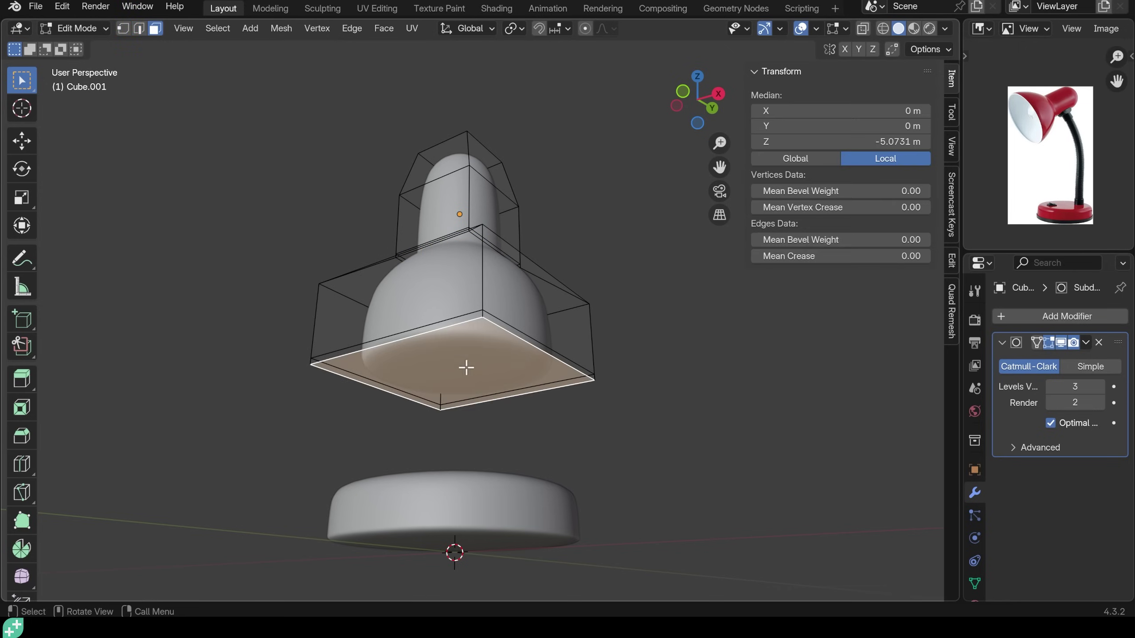
pyautogui.press('x')
pyautogui.click(518, 360)
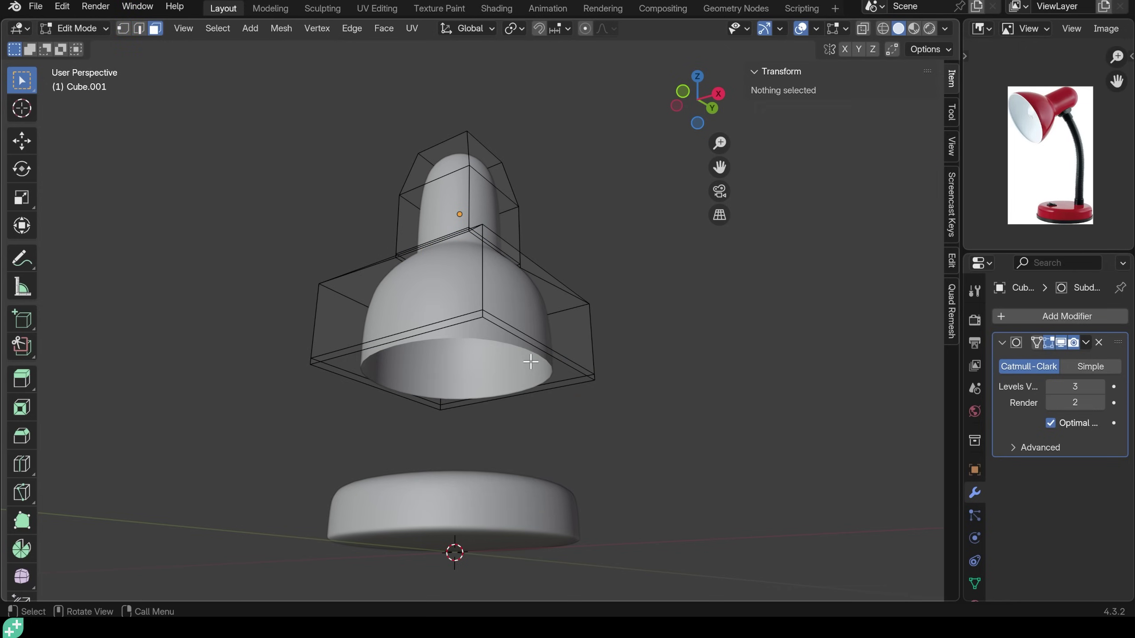
# Add a Solidify modifier to the lampshade after its Subdivision modifier.
pyautogui.moveTo(514, 409)
pyautogui.mouseDown(button='middle')
pyautogui.moveTo(515, 464)
pyautogui.moveTo(551, 401)
pyautogui.moveTo(522, 410)
pyautogui.moveTo(532, 407)
pyautogui.mouseUp(button='middle')
pyautogui.scroll(2, 369, 300)
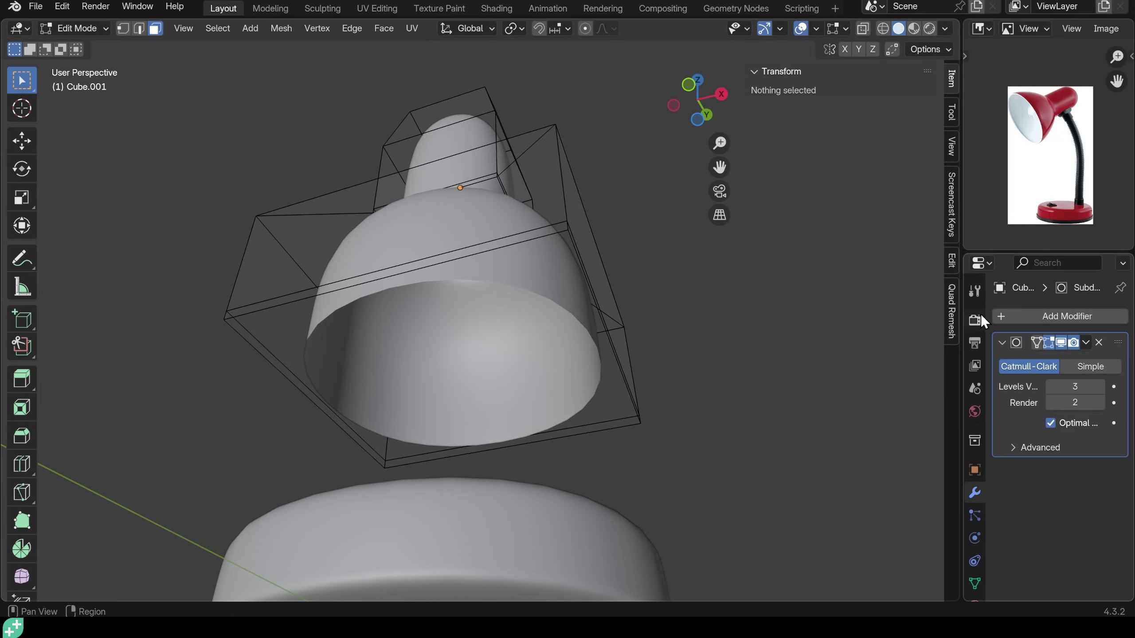
pyautogui.click(1016, 317)
pyautogui.write('soli')
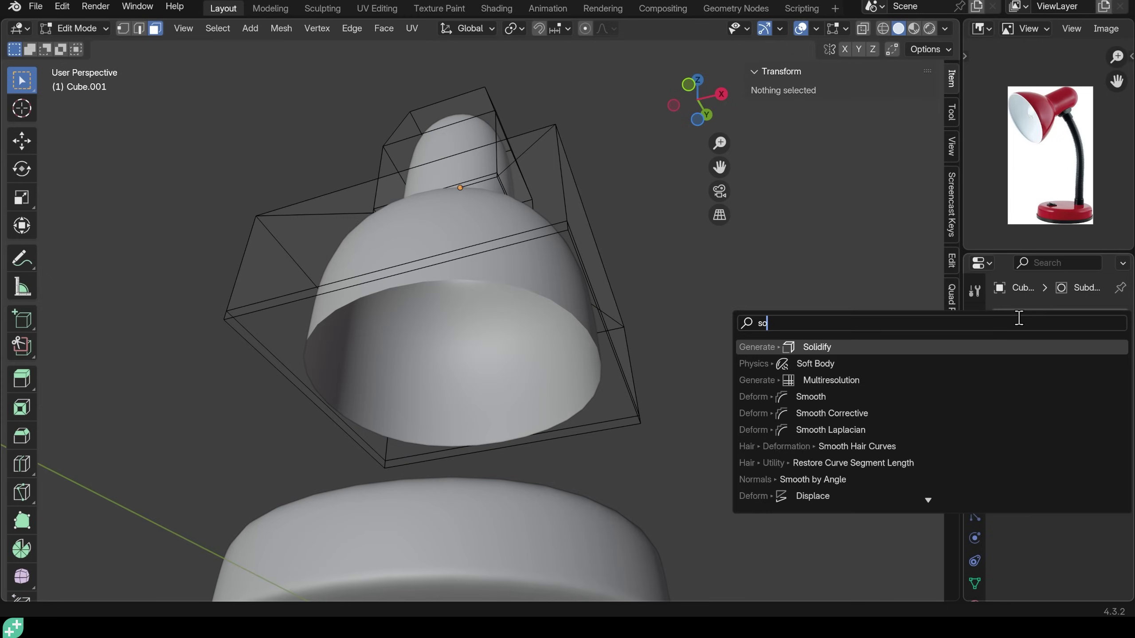
pyautogui.click(1024, 348)
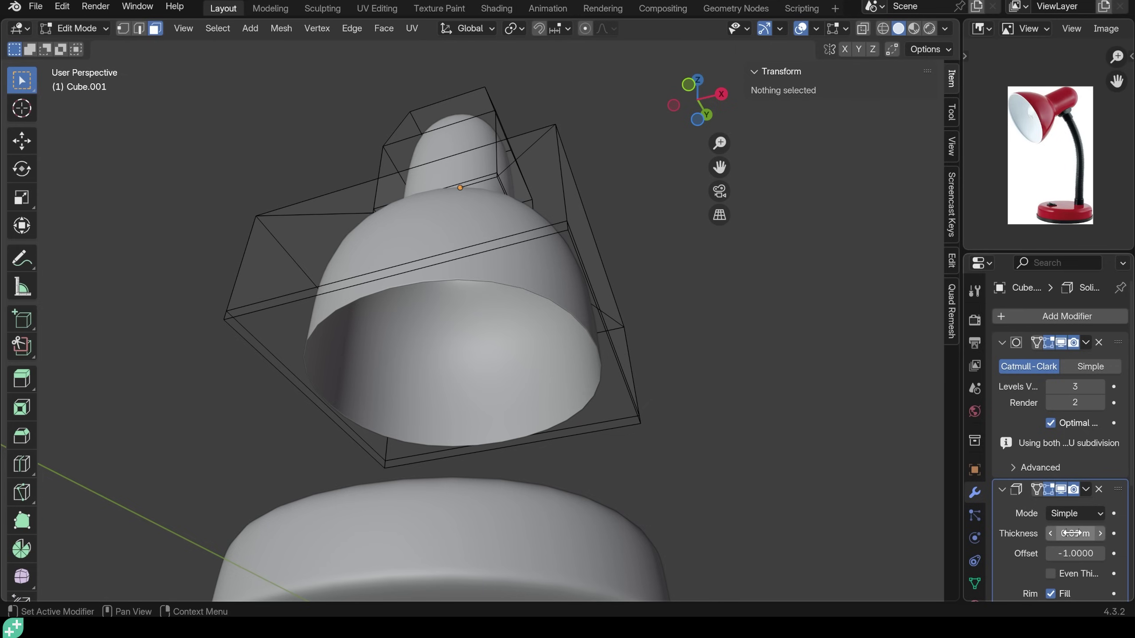
# Return to Object Mode and apply the lampshade's scale.
pyautogui.moveTo(633, 388); pyautogui.dragTo(558, 348, button='middle')
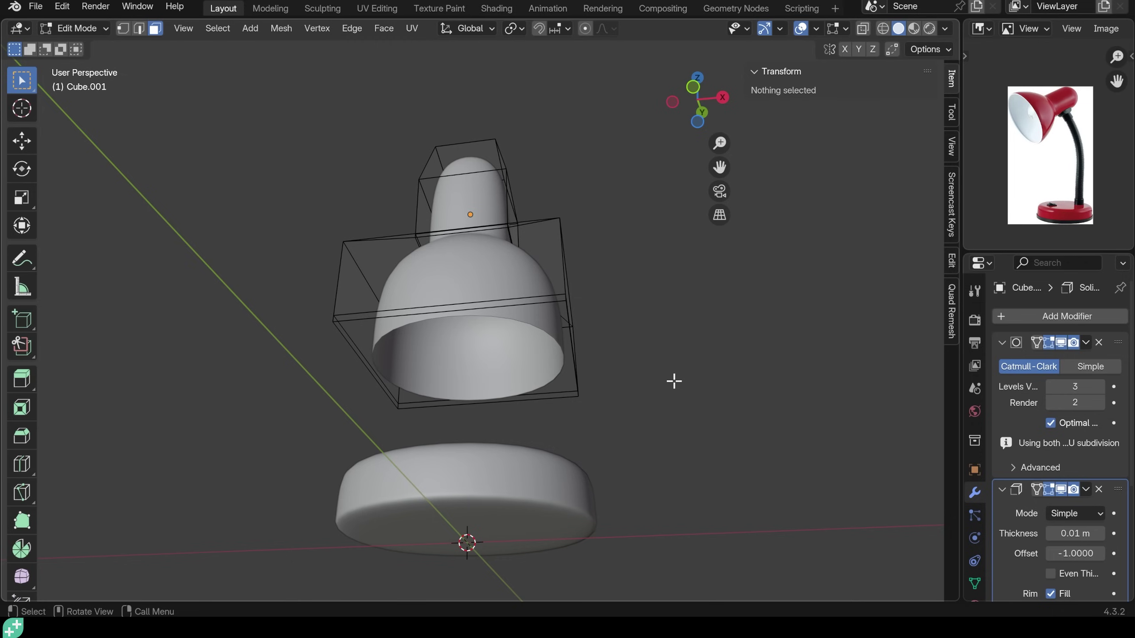
pyautogui.press('Tab')
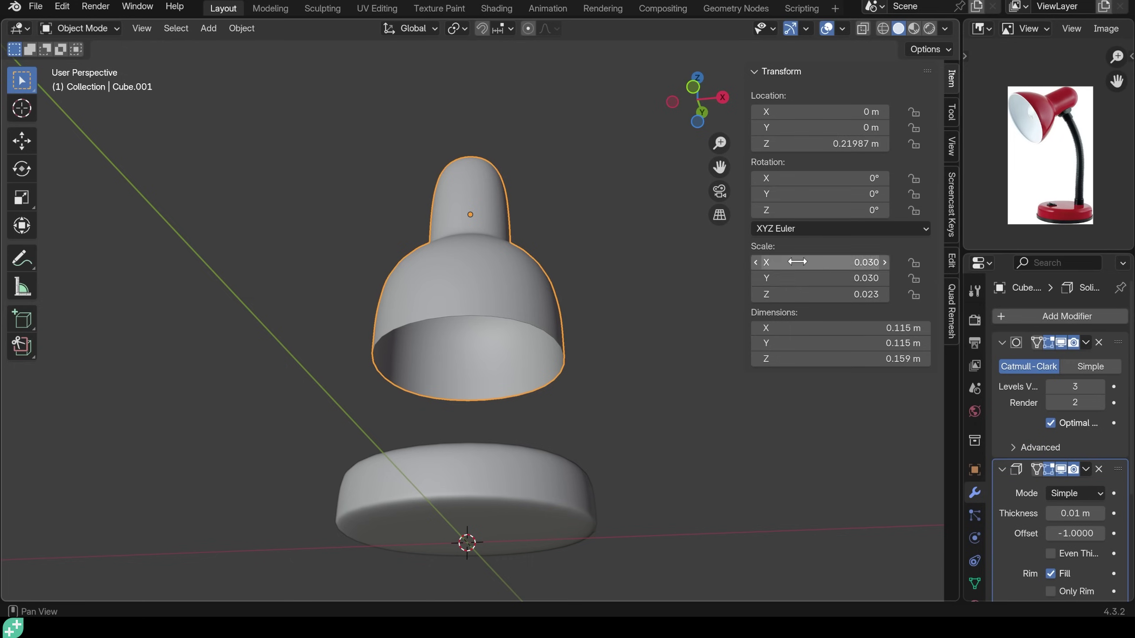
pyautogui.hotkey('ctrl', 'a')
pyautogui.click(638, 287)
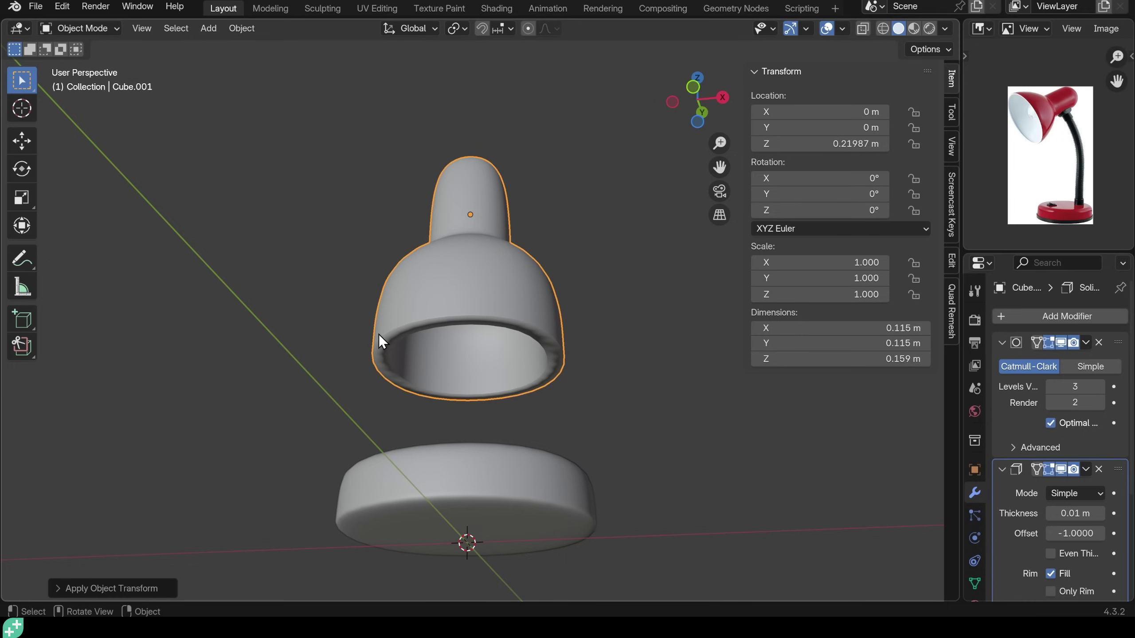
# Set the lampshade's Solidify thickness to 0.002 m.
pyautogui.click(1068, 514)
pyautogui.click(1066, 514)
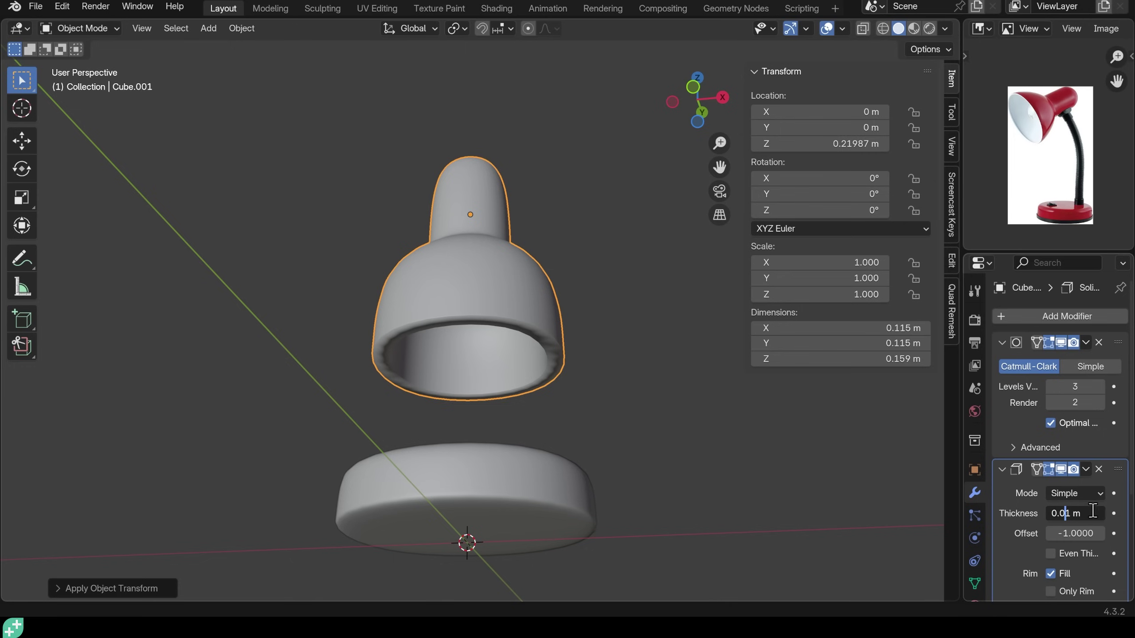
pyautogui.press('Delete')
pyautogui.write('02')
pyautogui.press('Return')
# Lower the base along Z to about 0.015 m so it rests on the ground line, and select the lampshade.
pyautogui.moveTo(560, 364); pyautogui.dragTo(489, 454, button='middle')
pyautogui.click(489, 455)
pyautogui.press('g')
pyautogui.press('z')
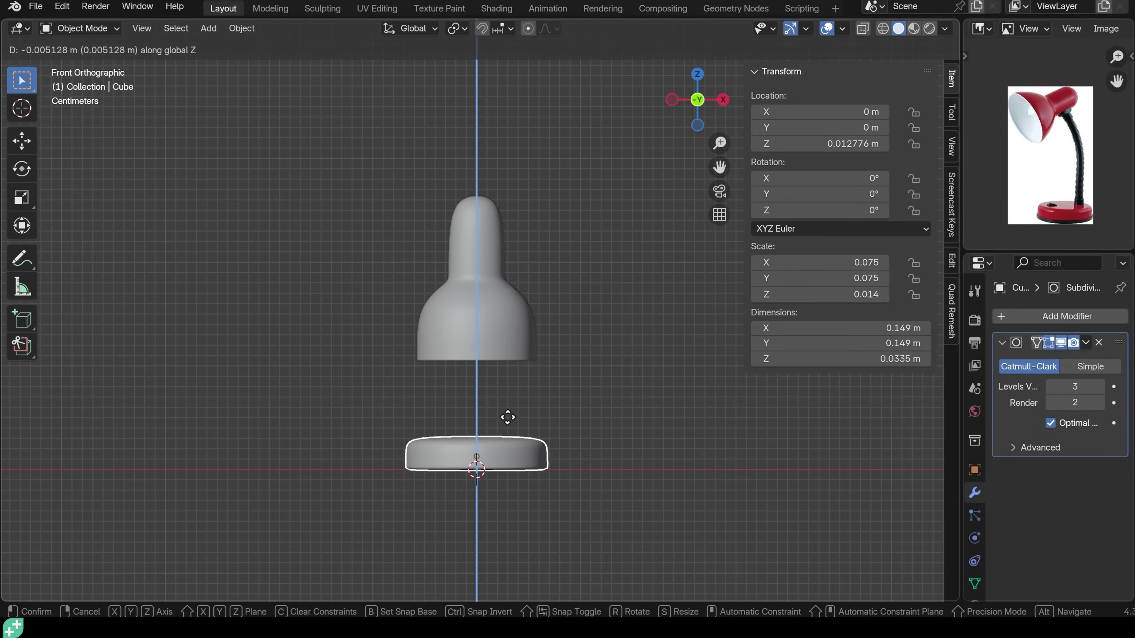
pyautogui.click(506, 416)
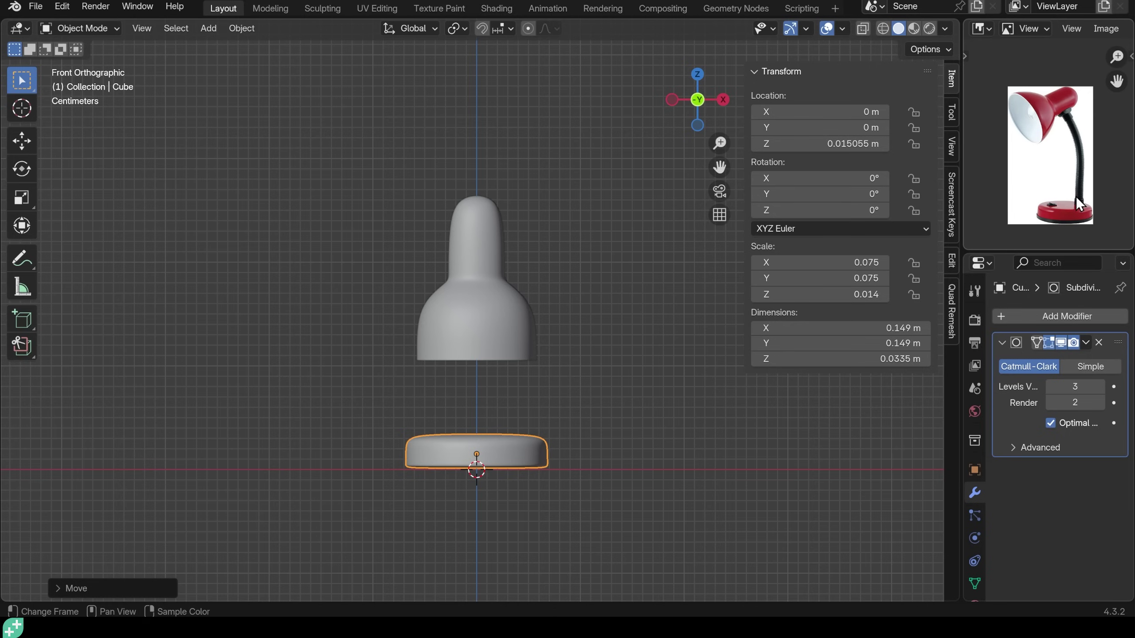
pyautogui.click(495, 249)
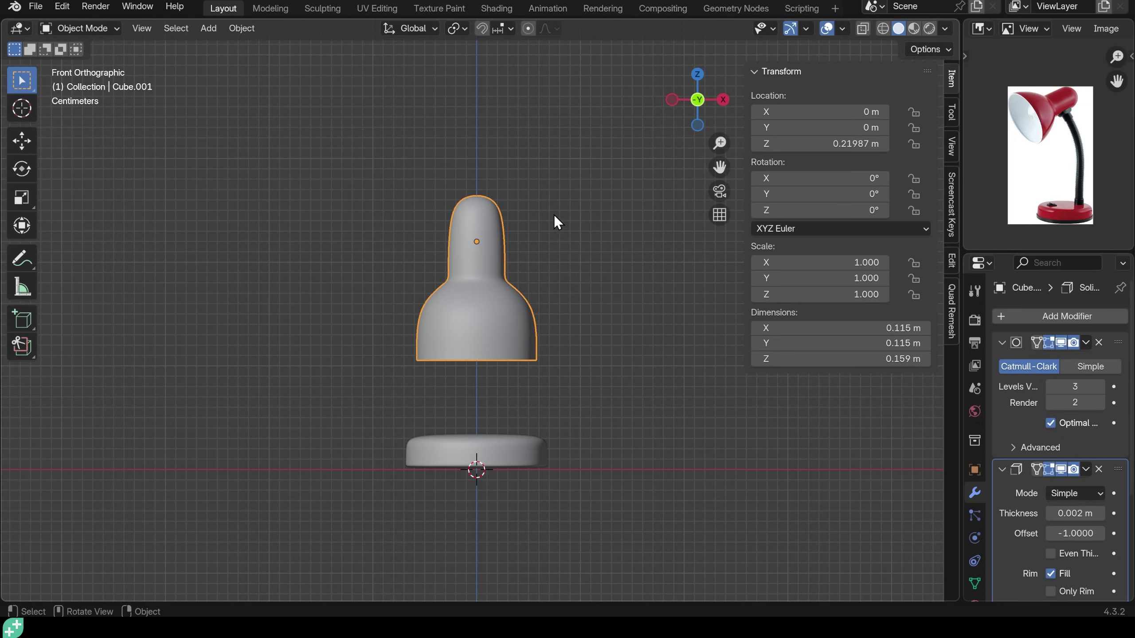
# Tilt the lampshade about 58° around Y and move it up and off-centre to about X -0.063 m, Z 0.28 m.
pyautogui.press('r')
pyautogui.click(563, 310)
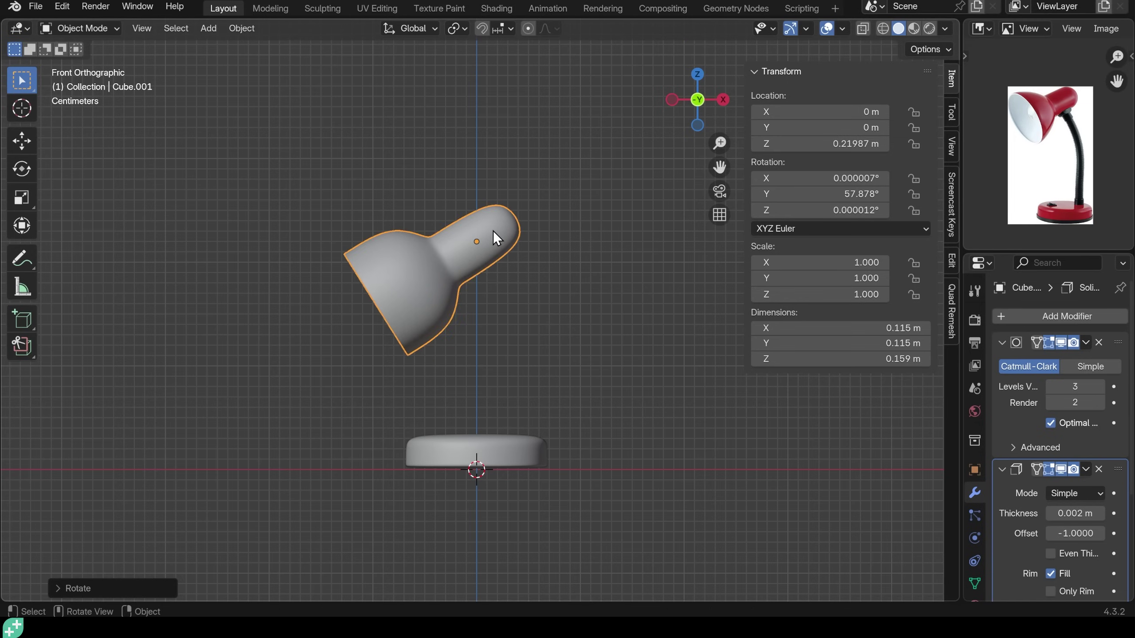
pyautogui.press('Tab')
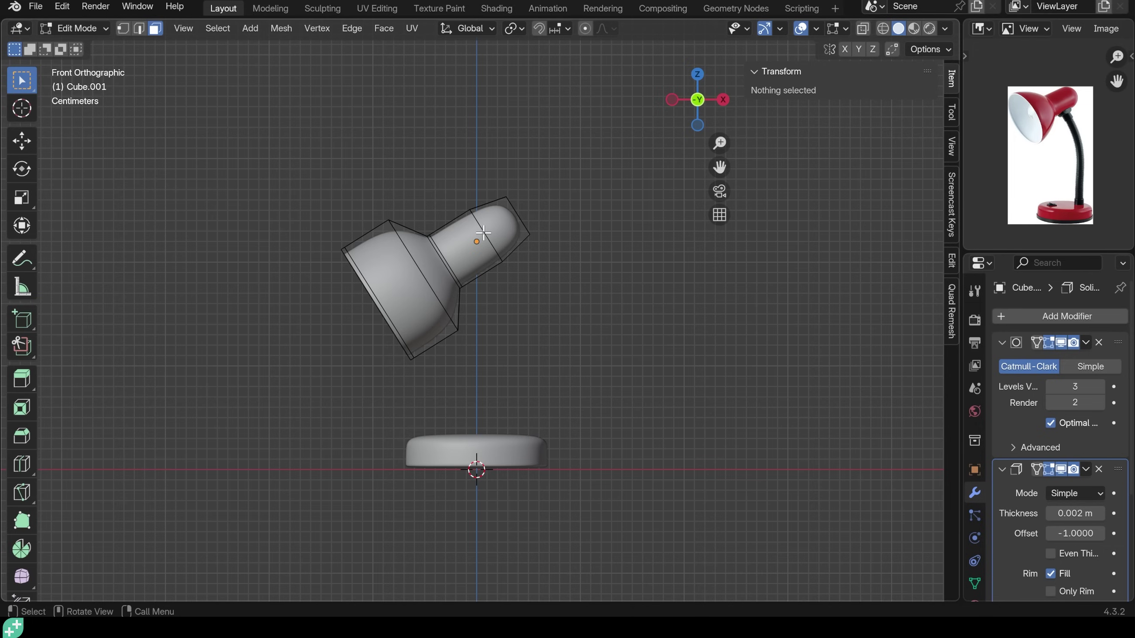
pyautogui.press('Tab')
pyautogui.press('g')
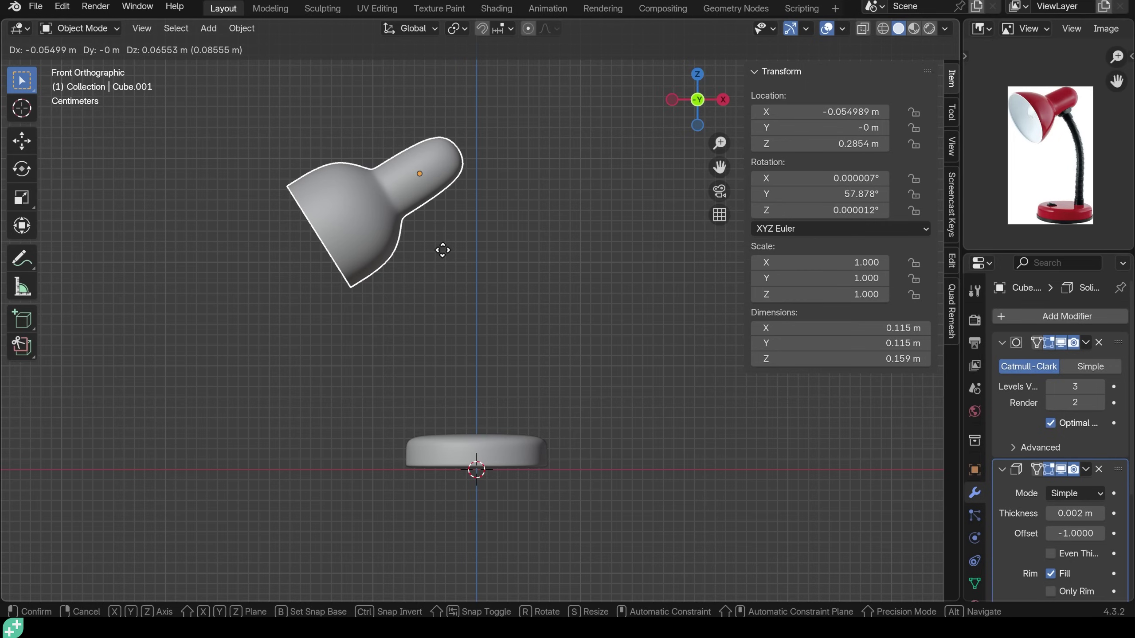
pyautogui.click(435, 257)
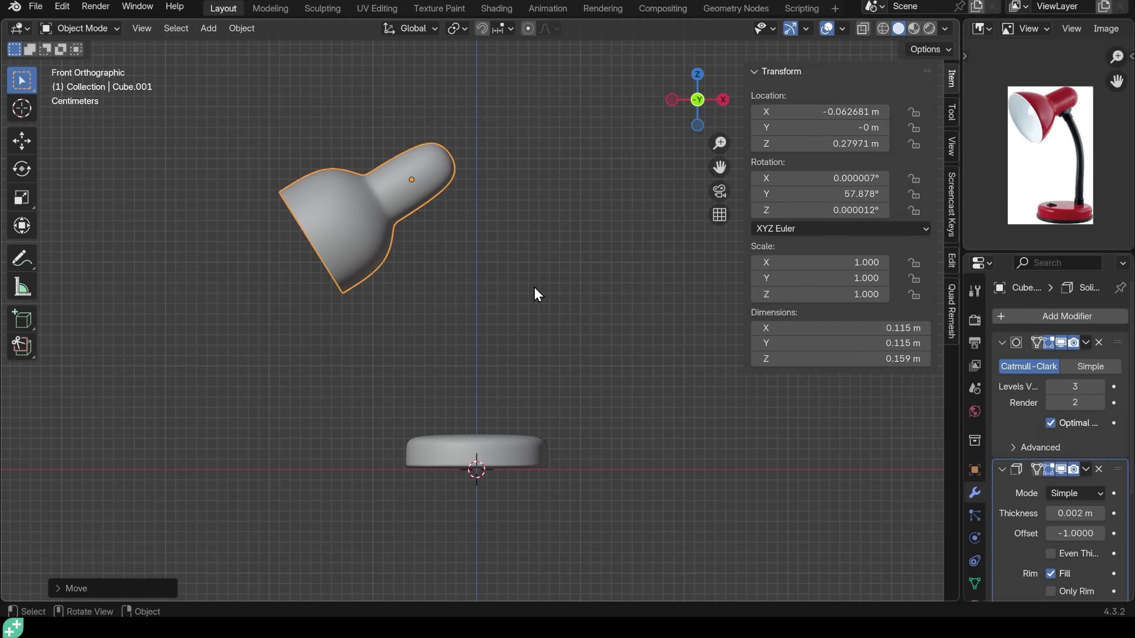
# Reposition the lampshade at about X -0.045 m, Z 0.292 m and increase its Y tilt to about 64°.
pyautogui.press('g')
pyautogui.press('r')
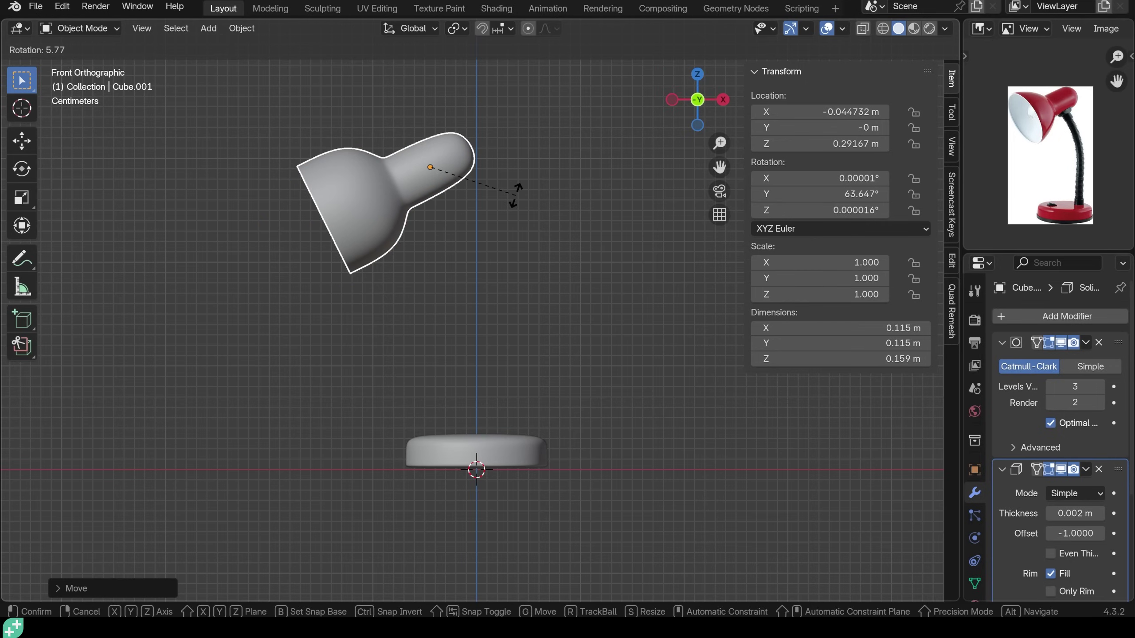
pyautogui.click(515, 196)
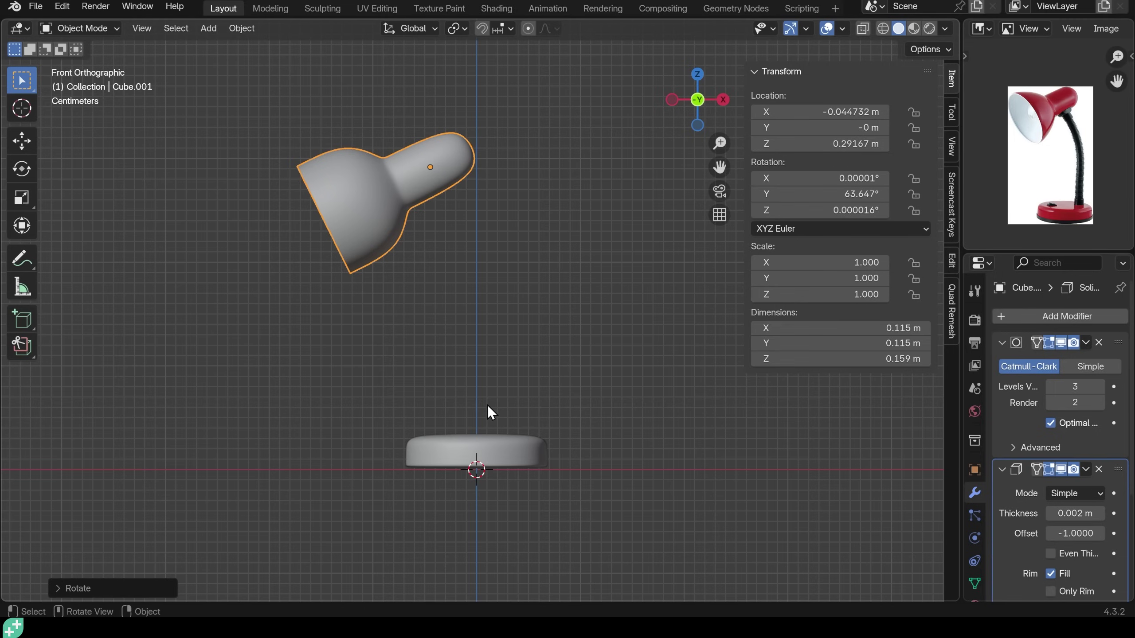
# Add a Bézier curve for the lamp's arm and scale it down to about 0.335 m long.
pyautogui.hotkey('shift', 'a')
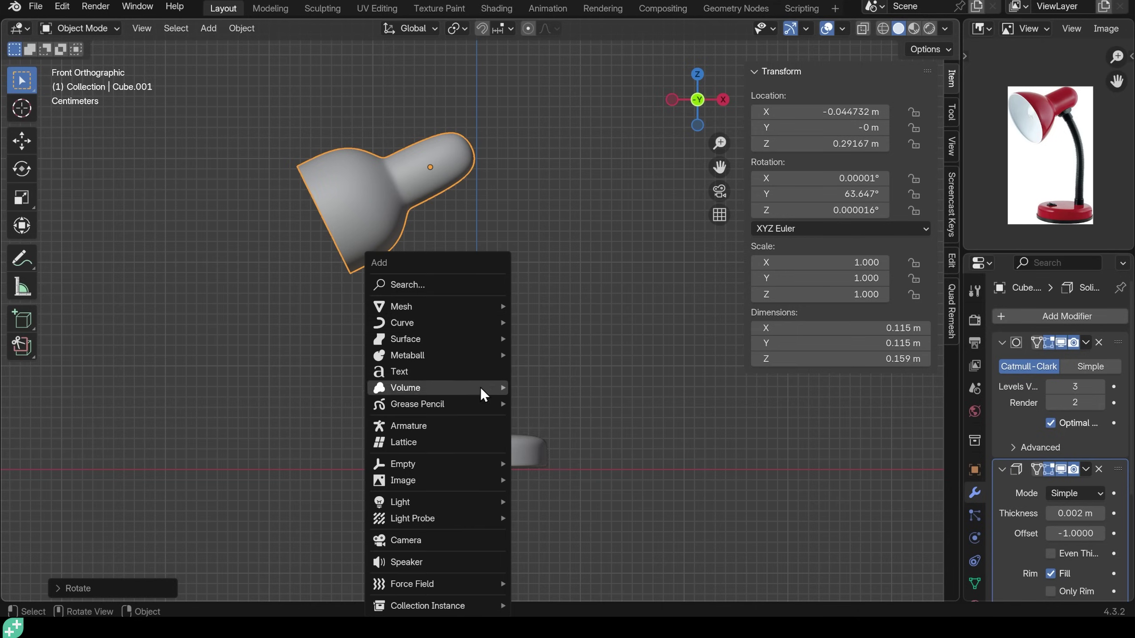
pyautogui.moveTo(452, 331)
pyautogui.click(549, 324)
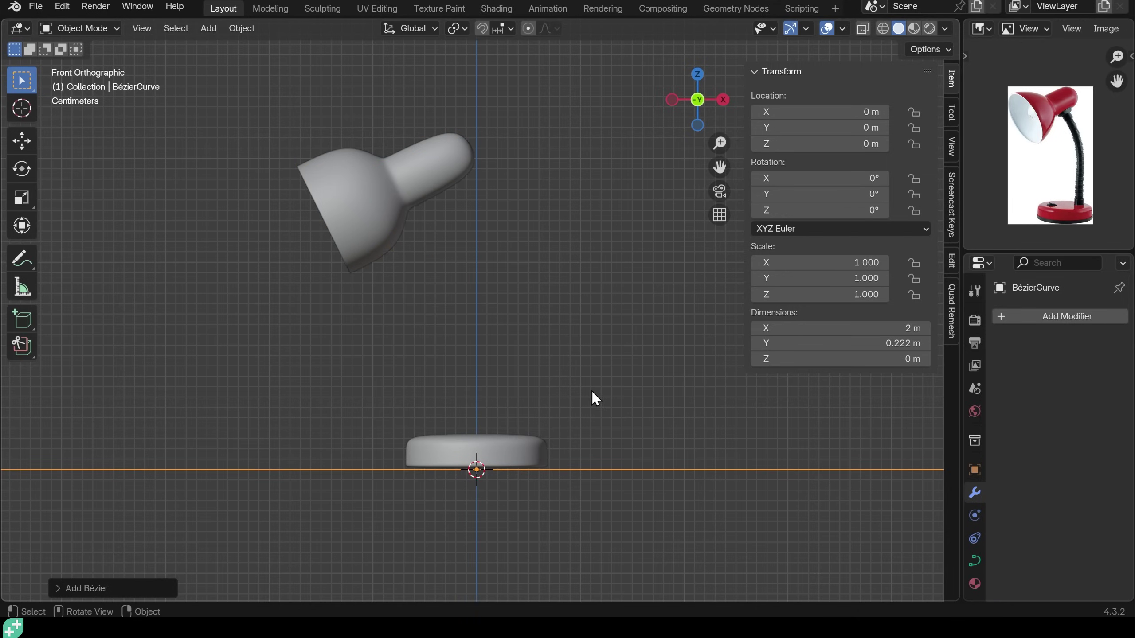
pyautogui.press('s')
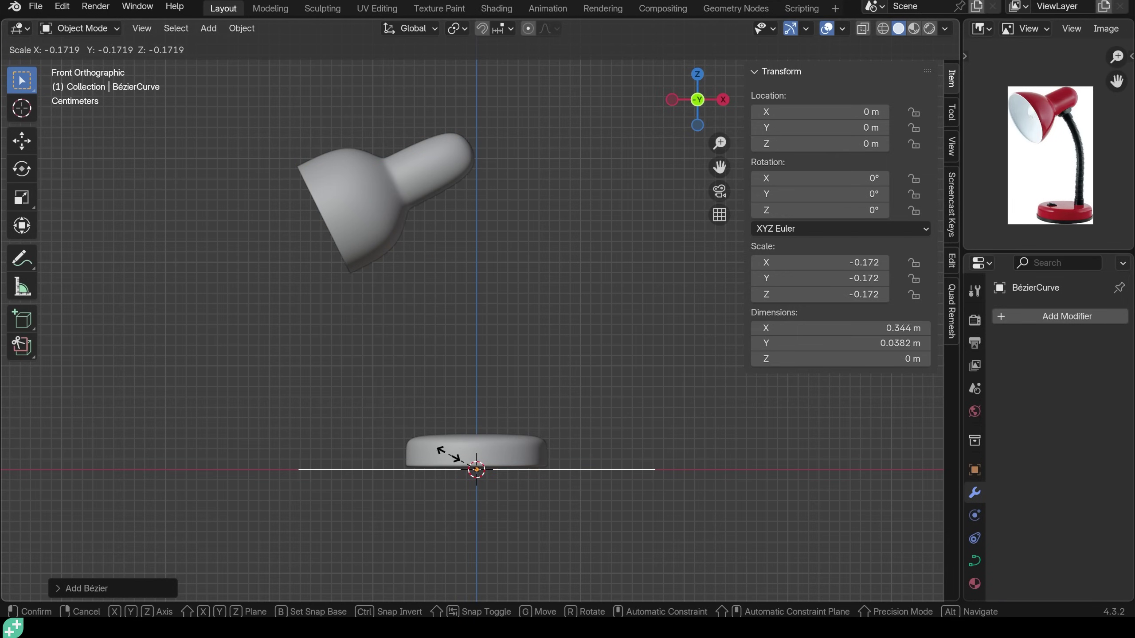
pyautogui.click(451, 458)
# Raise the curve to about Z 0.107 m, between the base and the lampshade, and apply its scale.
pyautogui.press('g')
pyautogui.click(458, 348)
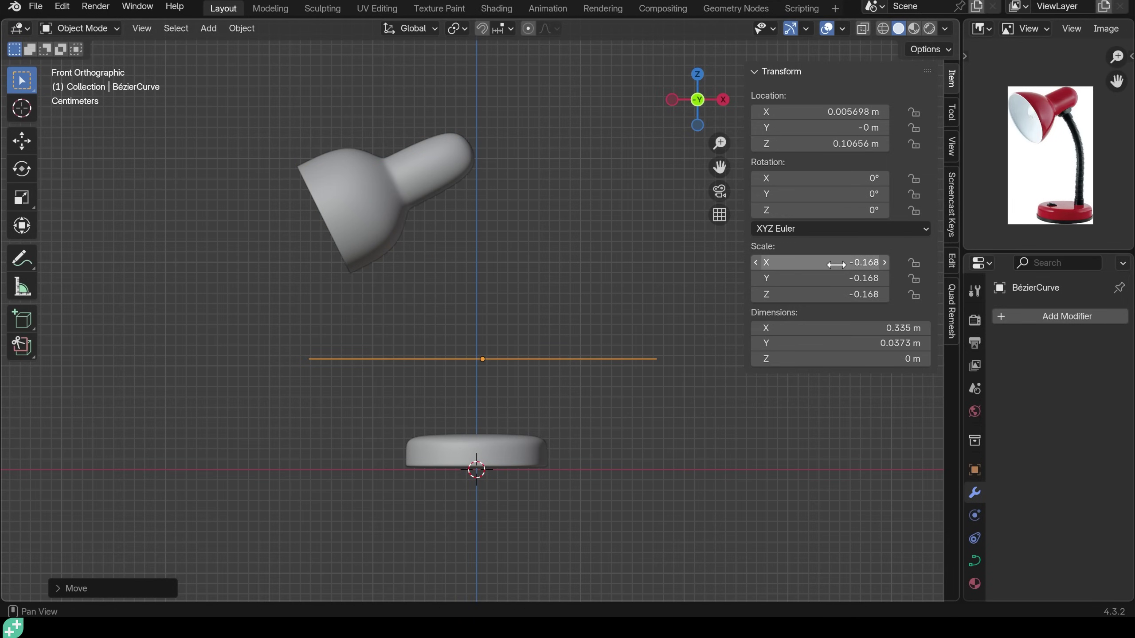
pyautogui.hotkey('ctrl', 'a')
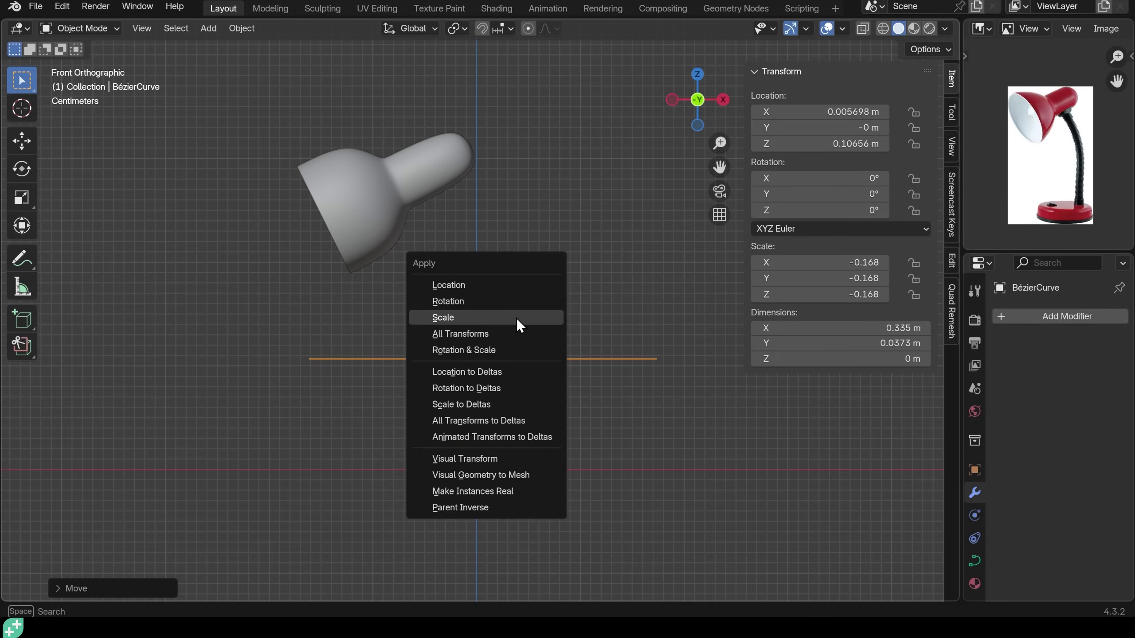
pyautogui.click(516, 318)
# In Edit Mode, move one end point of the curve to the underside of the lampshade's neck and rotate its handles about 55°.
pyautogui.press('Tab')
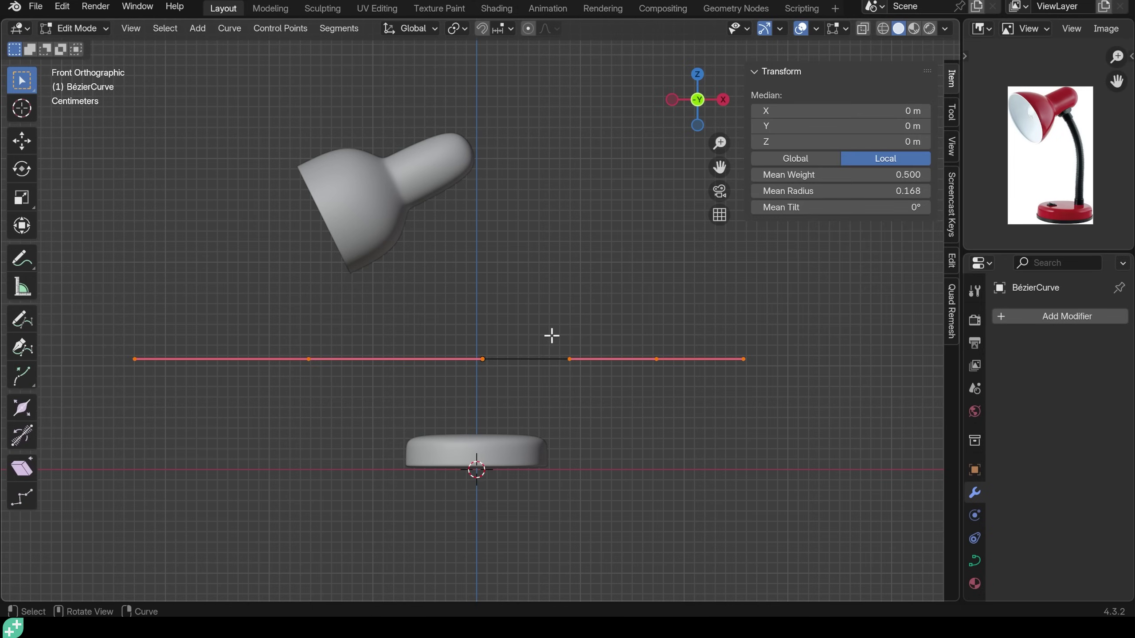
pyautogui.click(308, 359)
pyautogui.press('g')
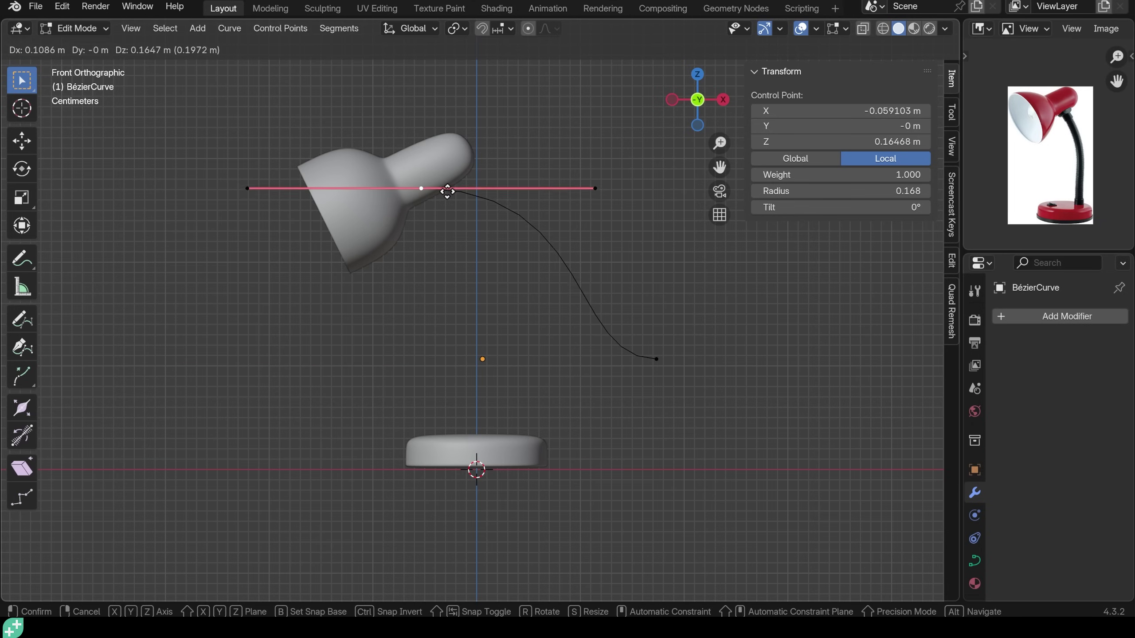
pyautogui.click(466, 190)
pyautogui.press('r')
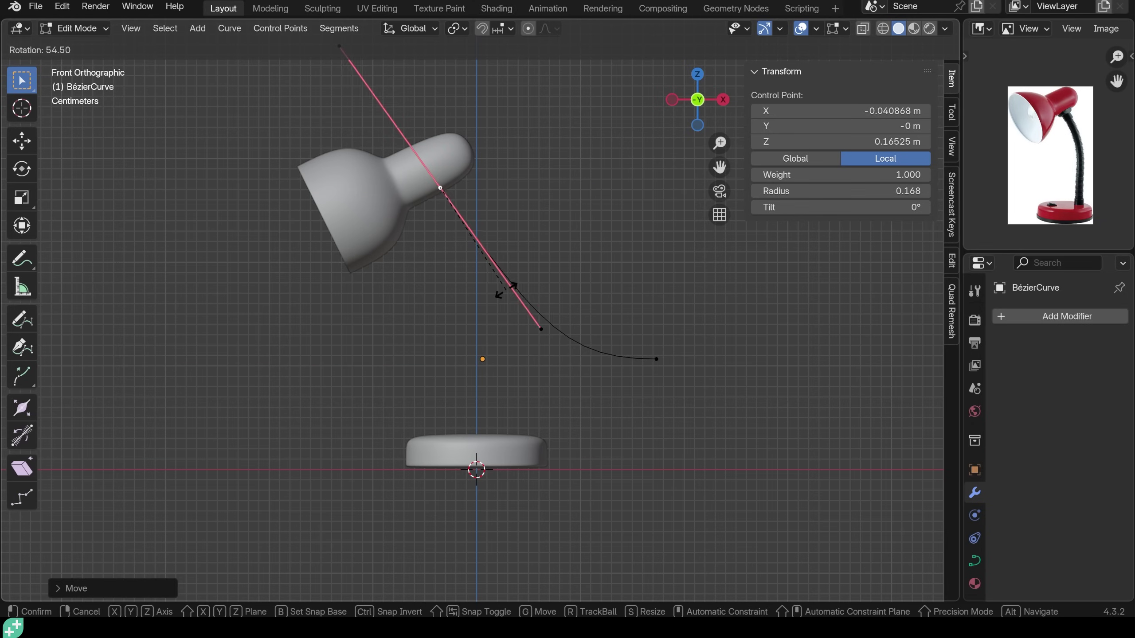
pyautogui.click(661, 350)
# Move the curve's other end point to the top centre of the base and rotate its handles to vertical.
pyautogui.click(658, 357)
pyautogui.press('g')
pyautogui.click(475, 435)
pyautogui.press('r')
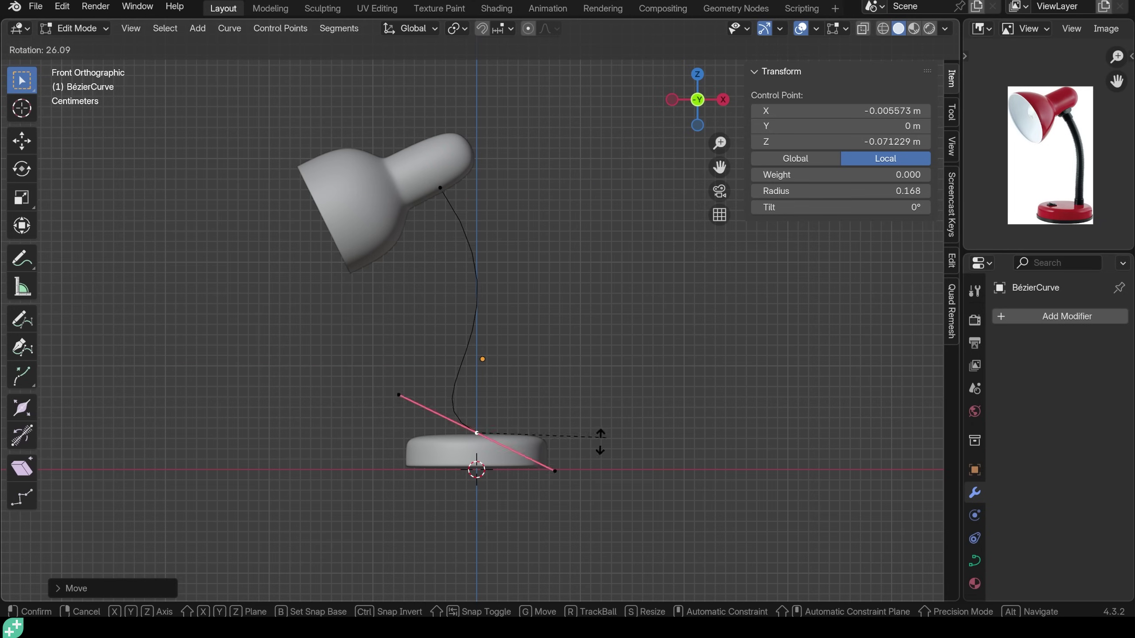
pyautogui.click(492, 477)
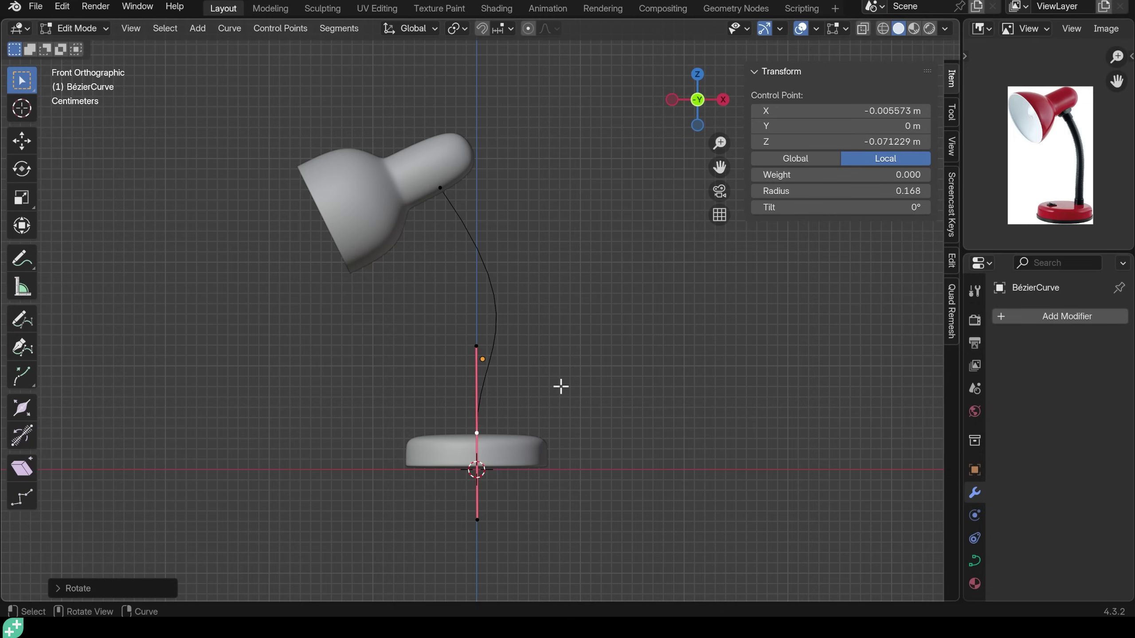
# Scale the upper end point's handles to about half their length and shift its lower handle slightly inward to refine the arm's bend.
pyautogui.click(440, 188)
pyautogui.press('s')
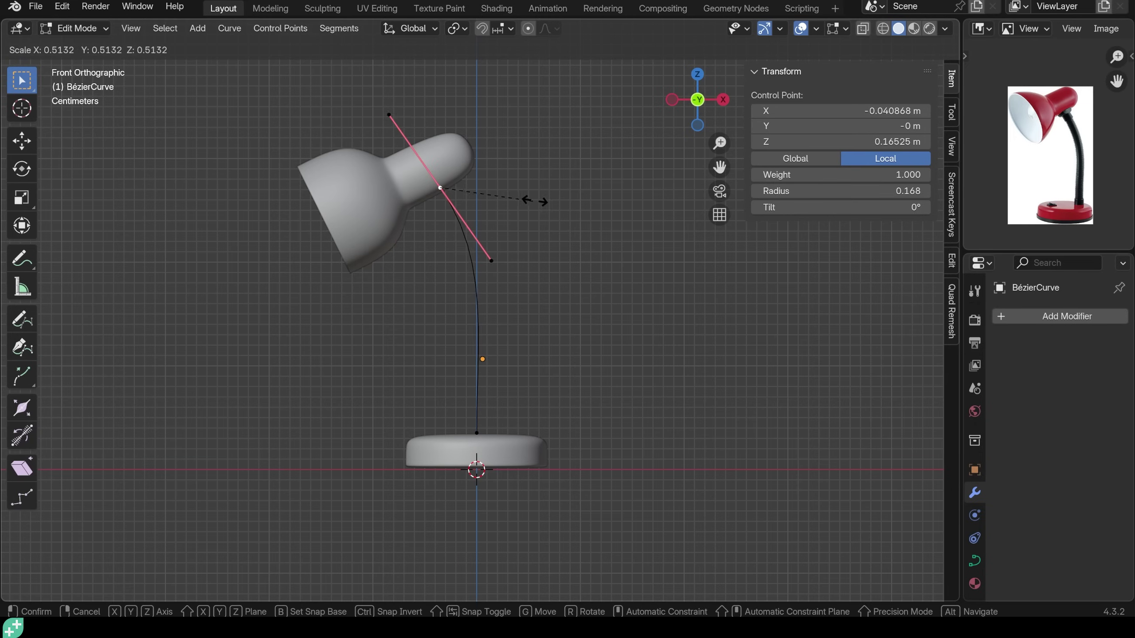
pyautogui.click(518, 202)
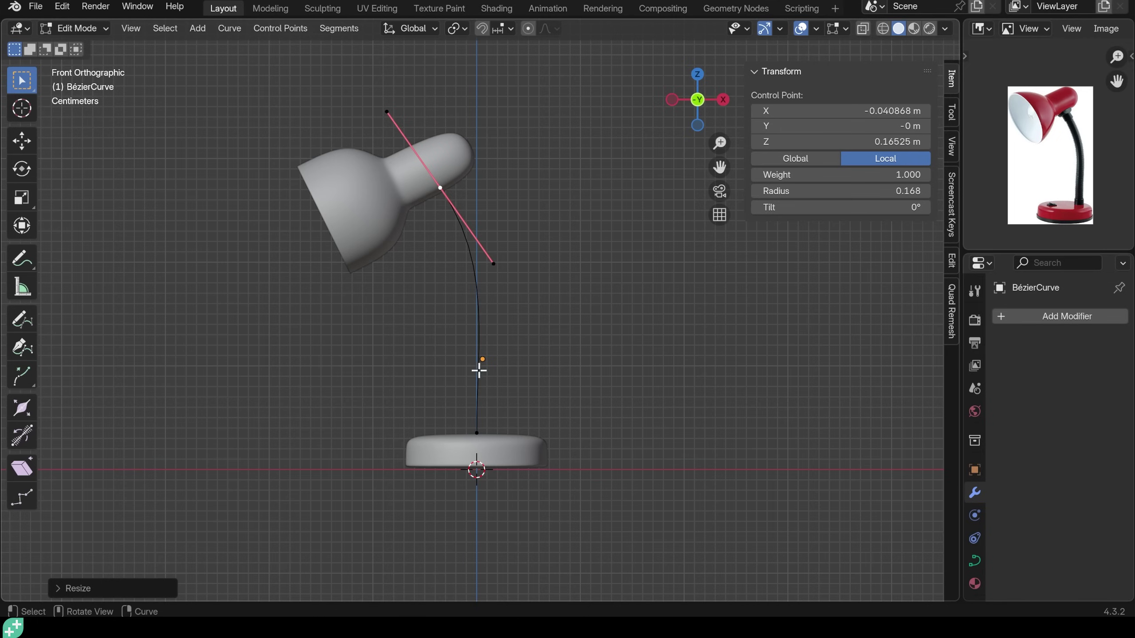
pyautogui.click(478, 434)
pyautogui.scroll(2, 494, 420)
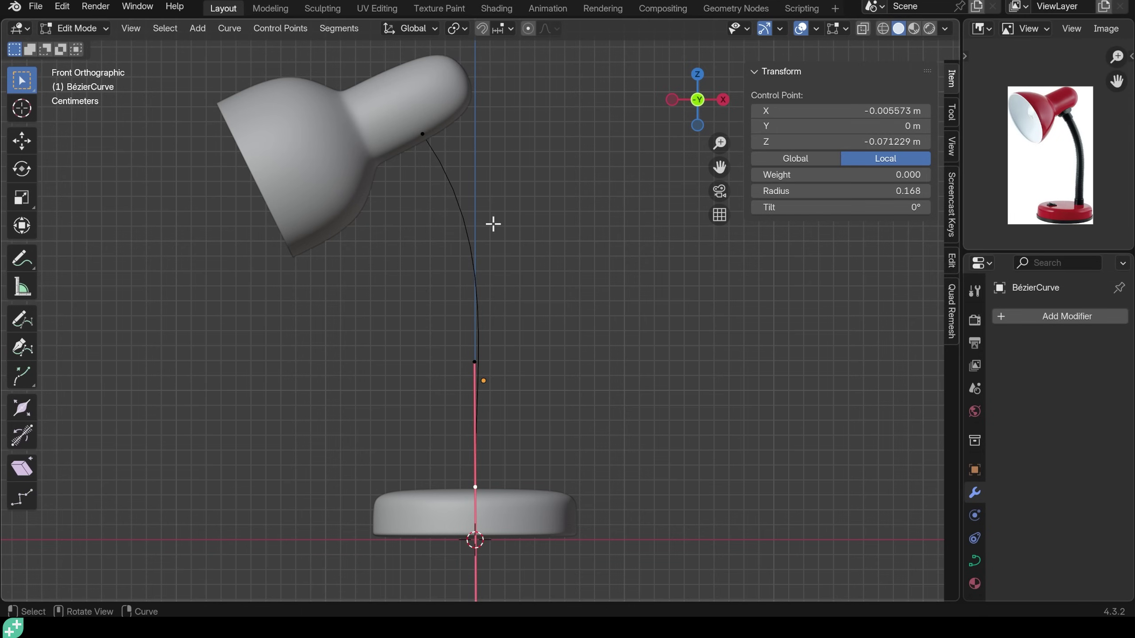
pyautogui.click(433, 136)
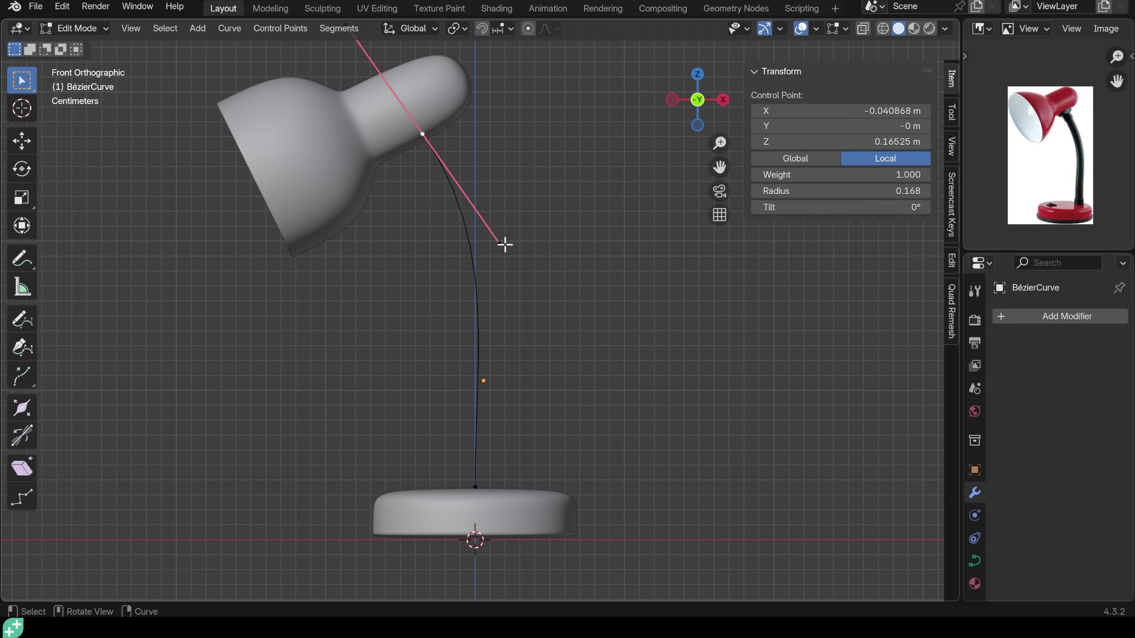
pyautogui.moveTo(502, 243); pyautogui.dragTo(491, 247)
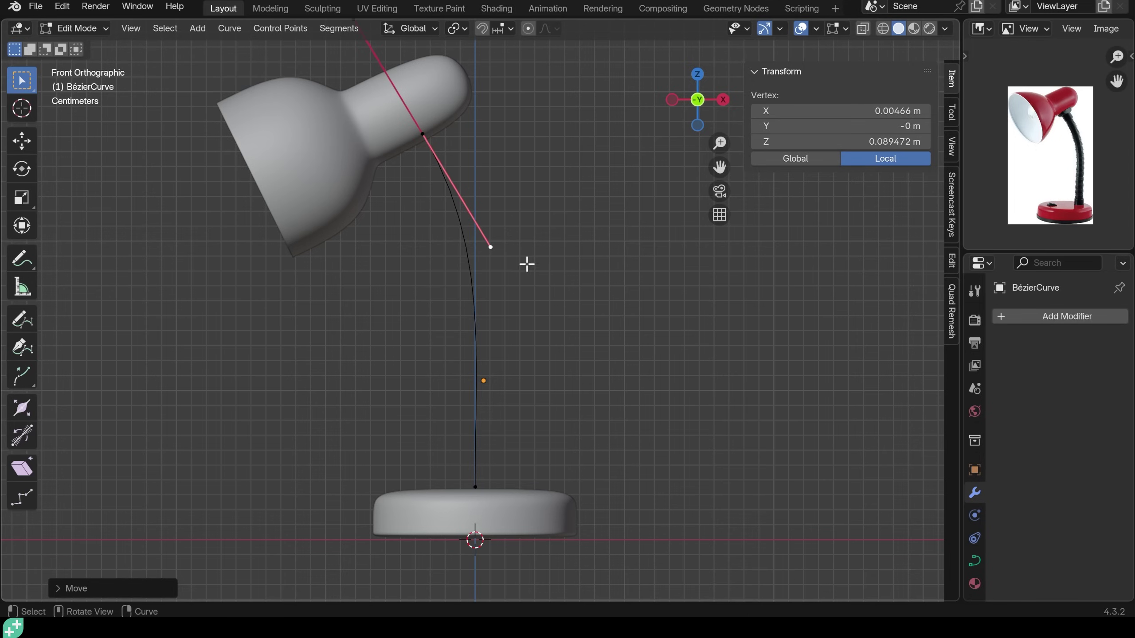
# Subdivide the arm curve between its two end points to add a middle control point.
pyautogui.click(476, 486)
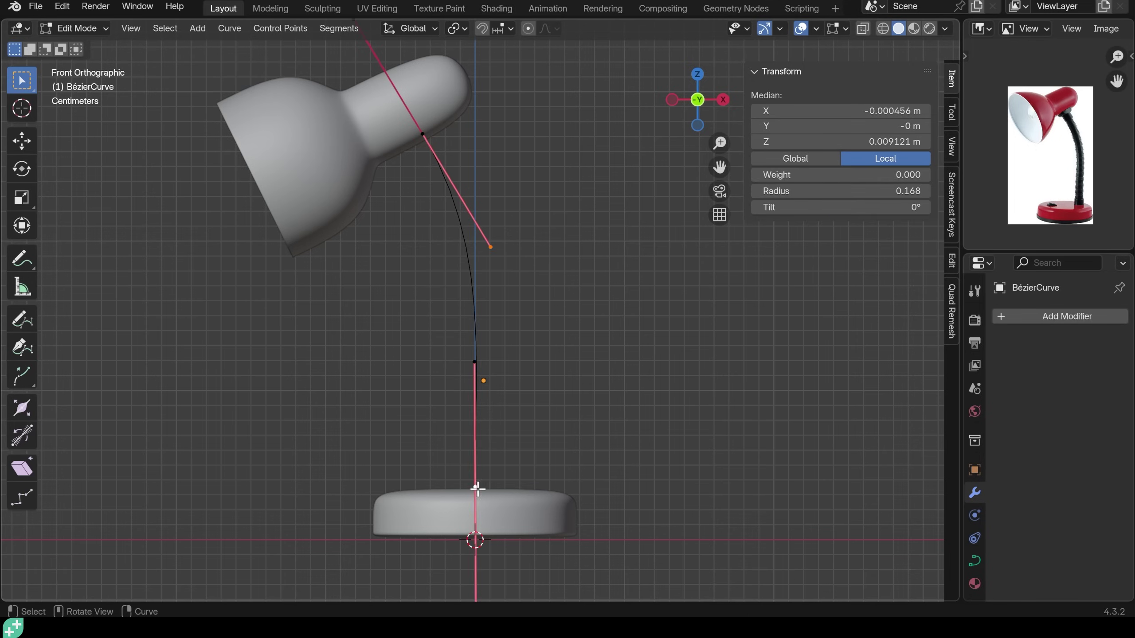
pyautogui.rightClick(475, 486)
pyautogui.click(422, 187)
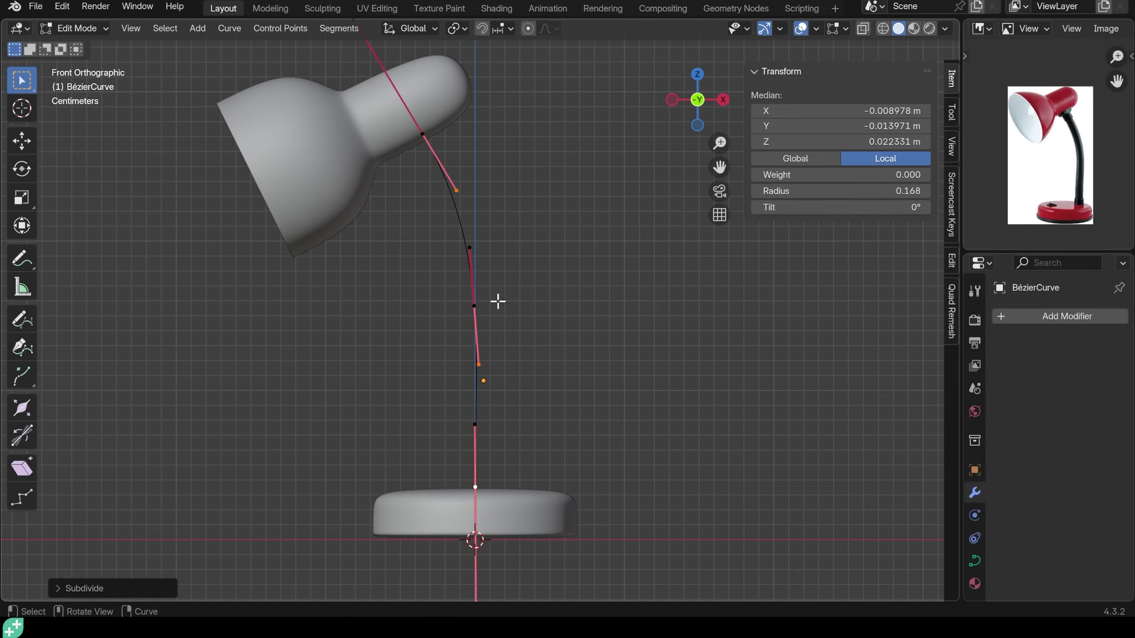
# Scale and slightly rotate the middle control point's handles to smooth the arm's bend, and return to Object Mode.
pyautogui.press('s')
pyautogui.click(581, 291)
pyautogui.press('r')
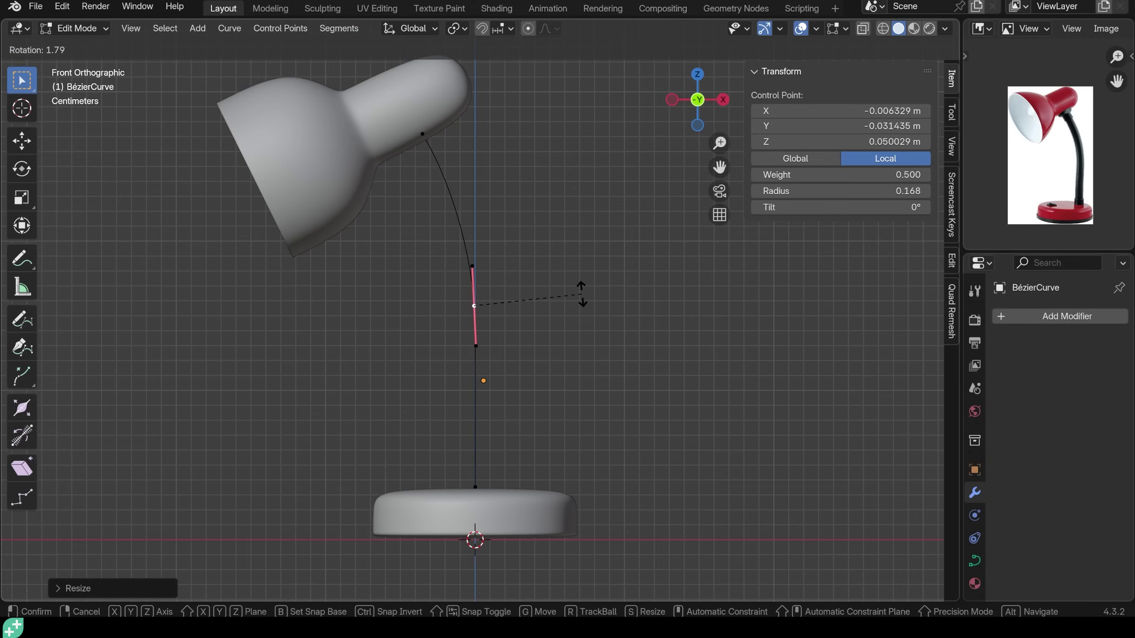
pyautogui.click(444, 156)
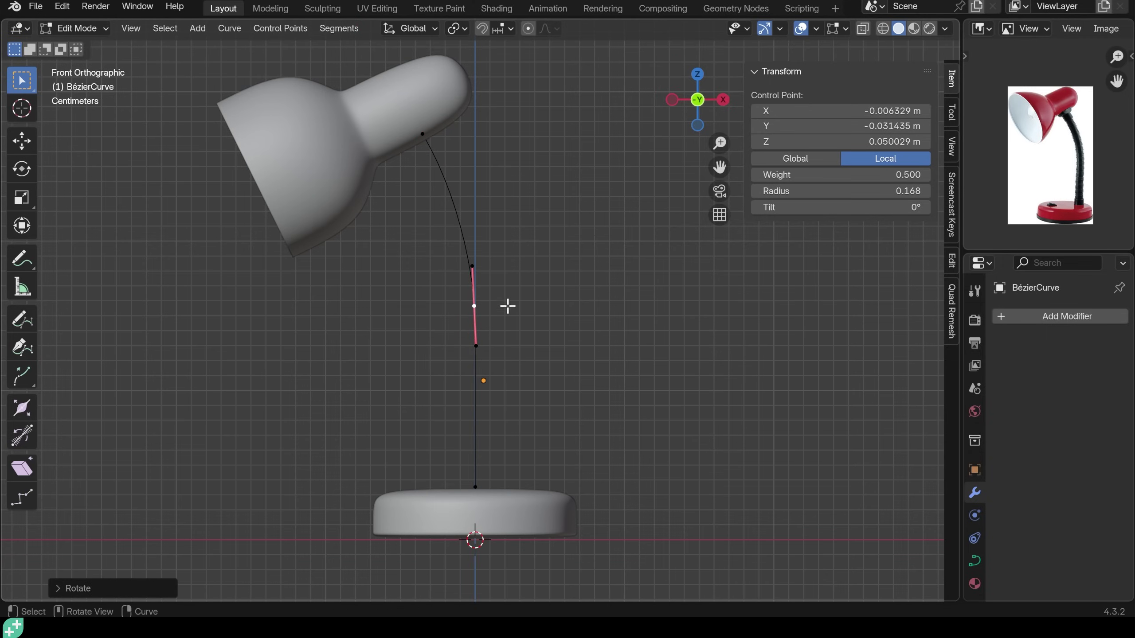
pyautogui.press('s')
pyautogui.click(544, 302)
pyautogui.press('r')
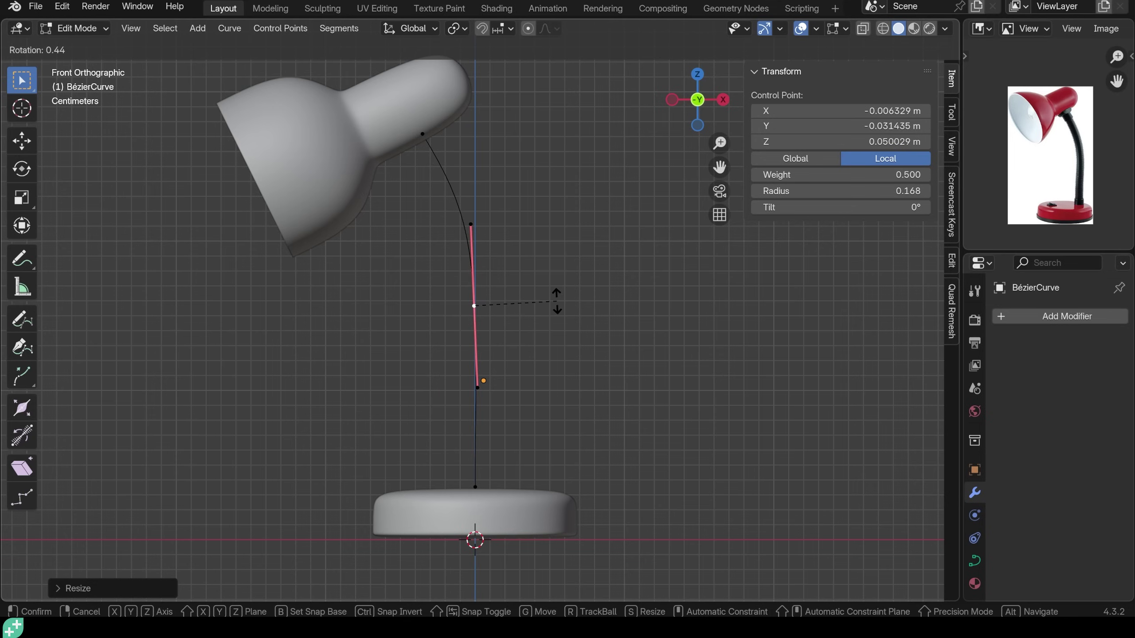
pyautogui.click(557, 301)
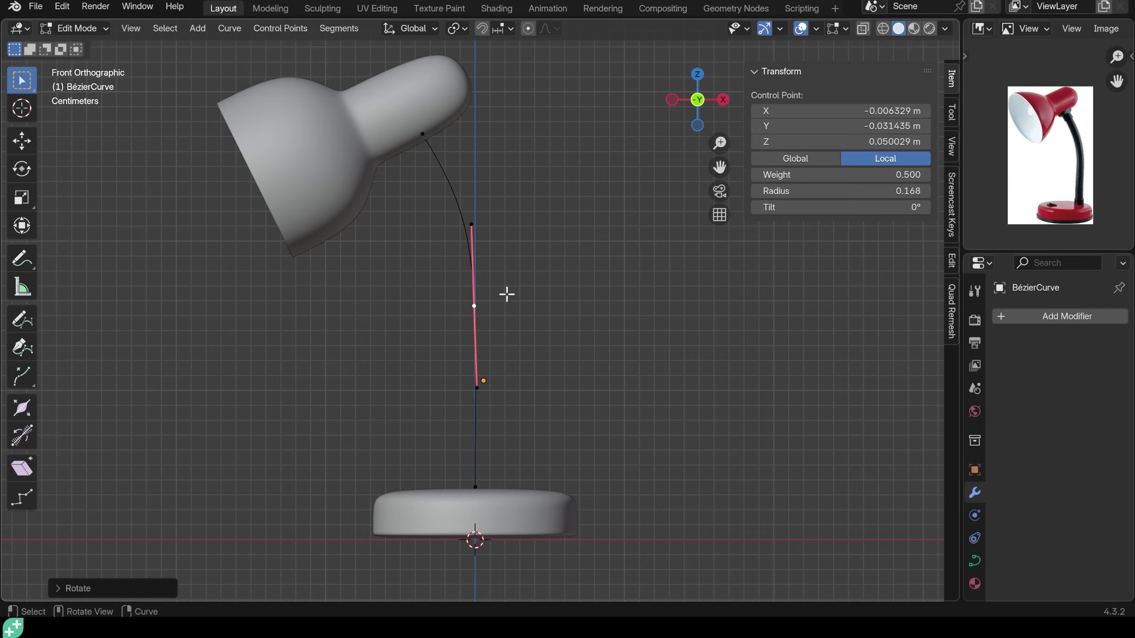
pyautogui.press('Tab')
# Thicken the arm curve into a tube with a round bevel 0.04 m deep.
pyautogui.scroll(-2, 562, 328)
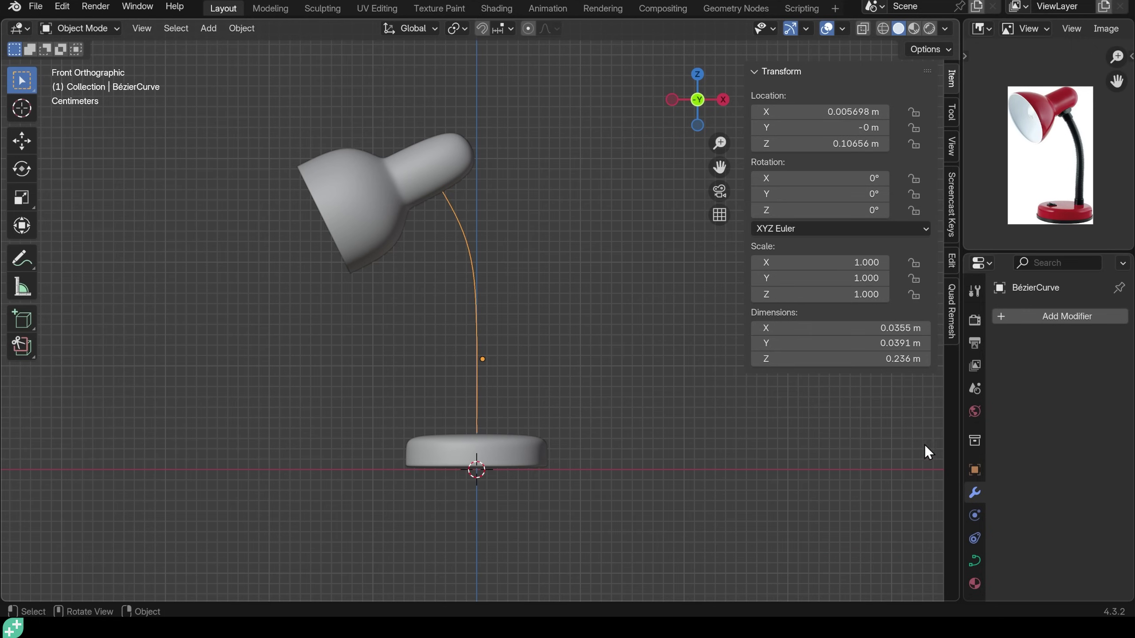
pyautogui.click(973, 565)
pyautogui.scroll(-5, 1041, 384)
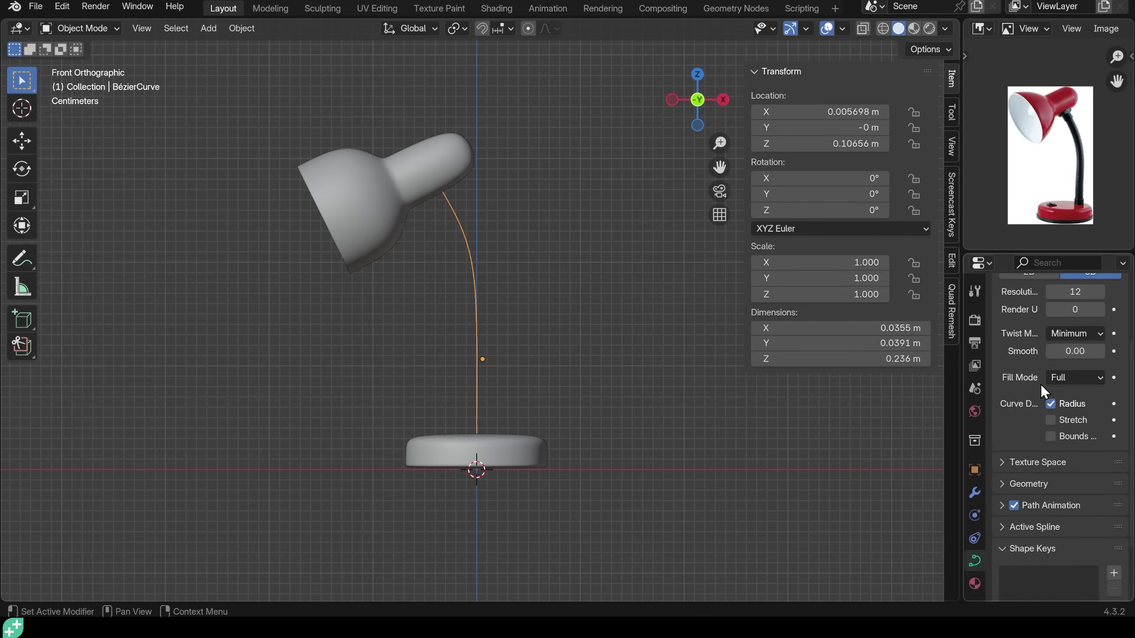
pyautogui.click(1003, 451)
pyautogui.scroll(-5, 1052, 378)
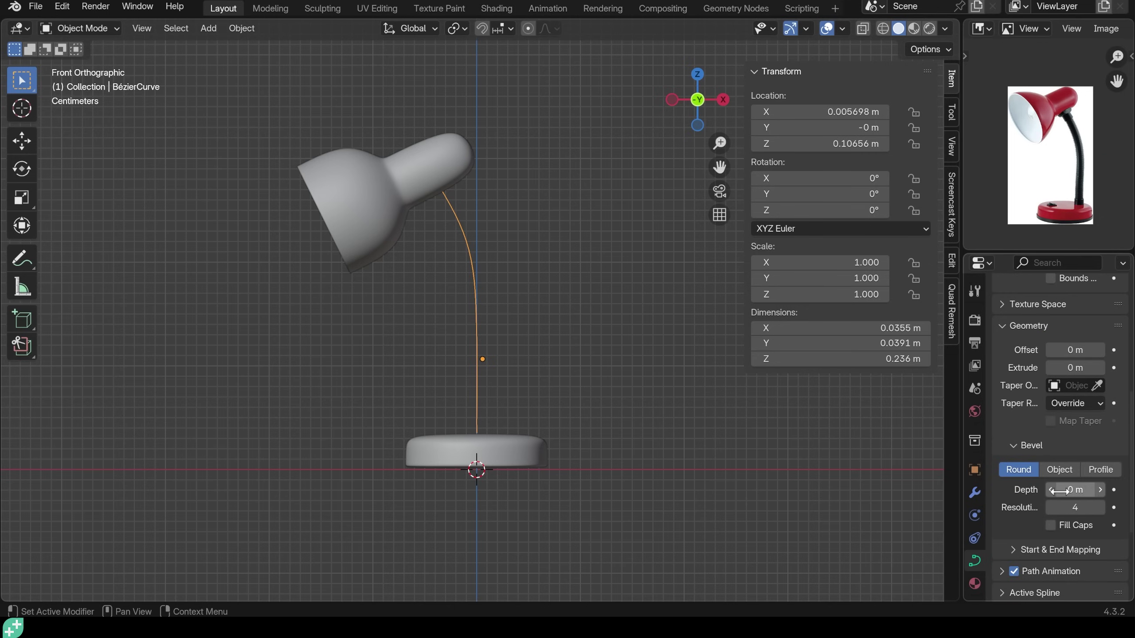
pyautogui.moveTo(1075, 490)
pyautogui.mouseDown()
pyautogui.moveTo(1086, 489)
pyautogui.moveTo(1074, 489)
pyautogui.mouseUp()
pyautogui.click(1075, 490)
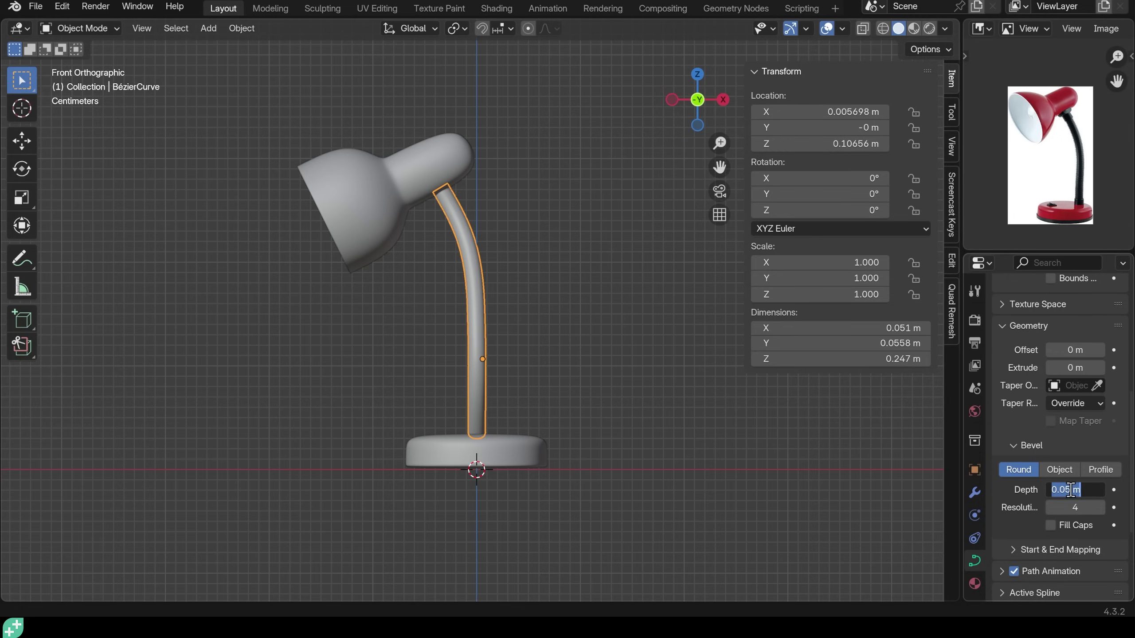
pyautogui.click(1073, 489)
pyautogui.press('BackSpace')
pyautogui.write('4')
pyautogui.press('Return')
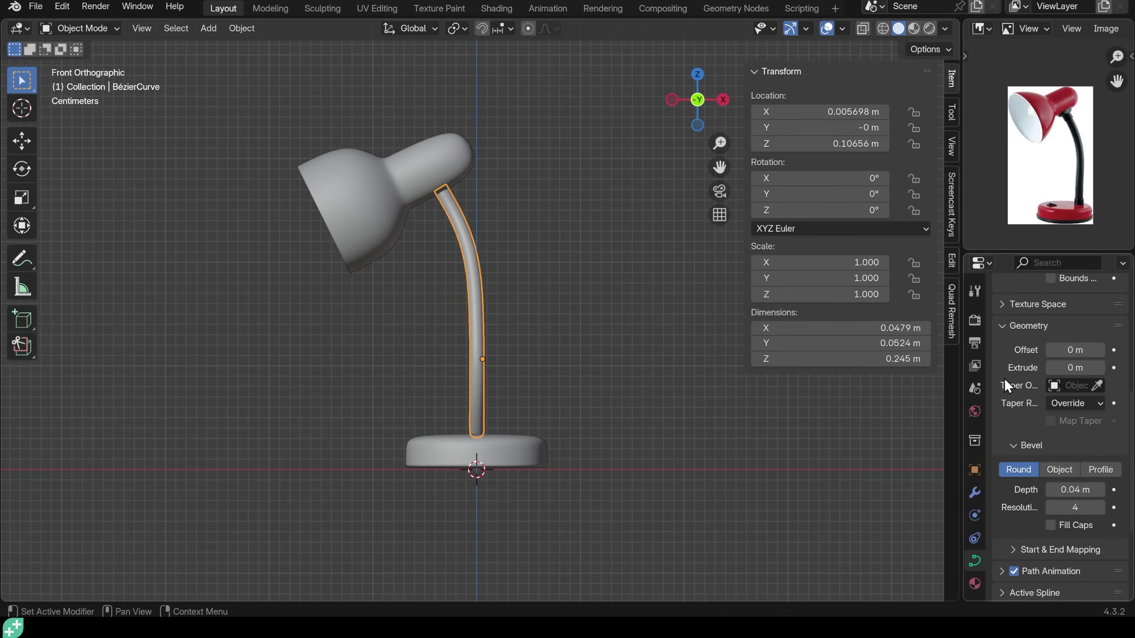
# Flatten all of the arm curve's control points into one plane by scaling them to 0 along Y.
pyautogui.moveTo(521, 385); pyautogui.dragTo(580, 425, button='middle')
pyautogui.click(544, 384)
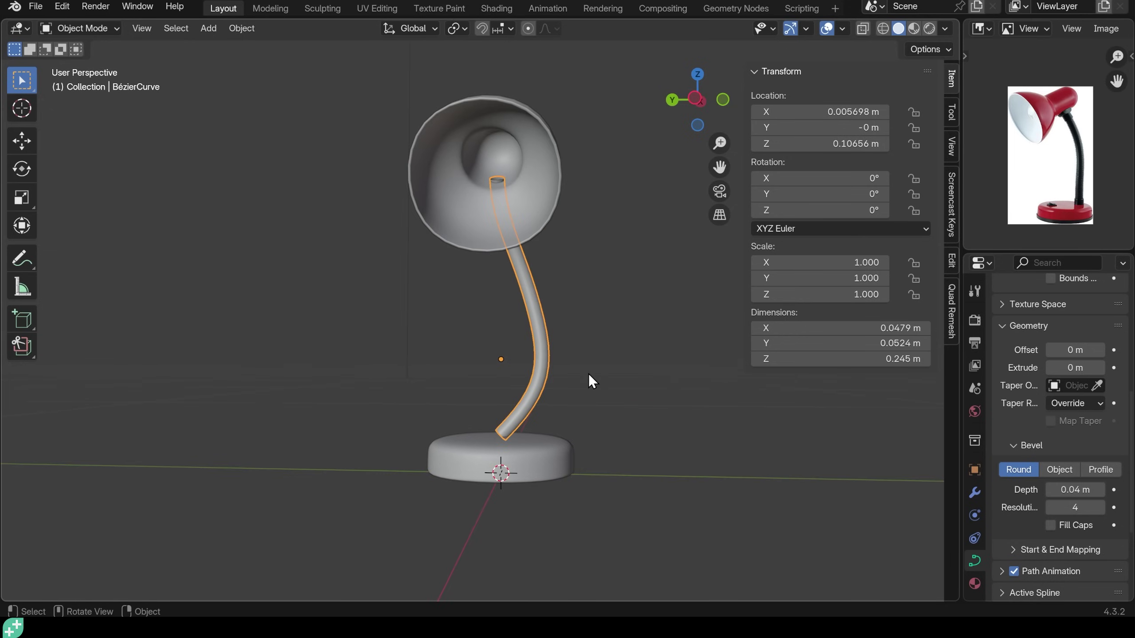
pyautogui.press('Tab')
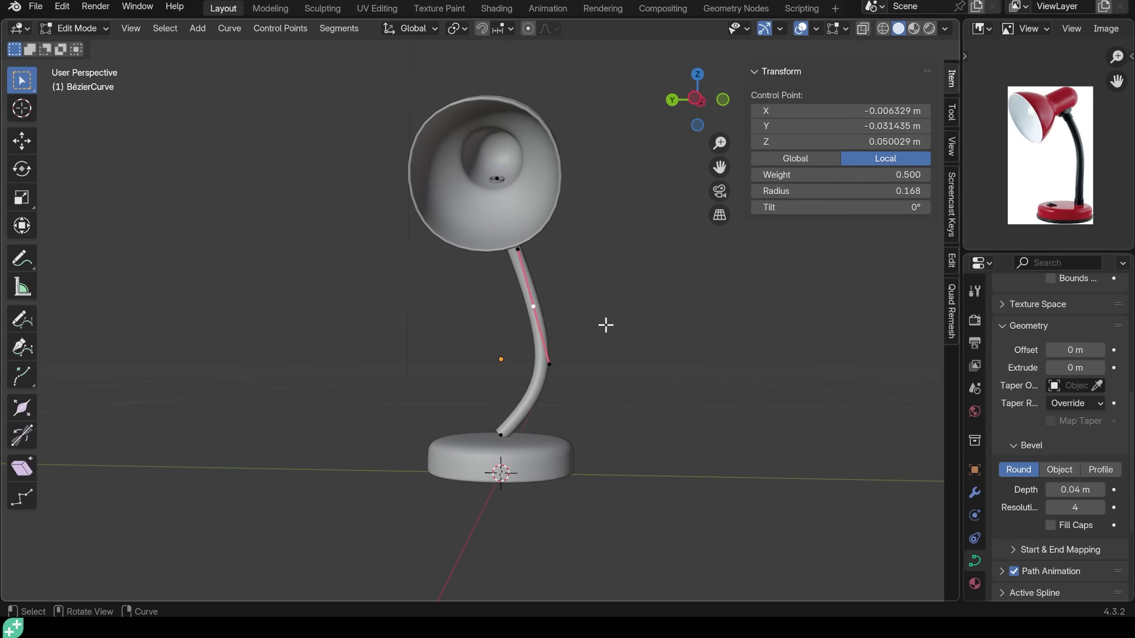
pyautogui.press('a')
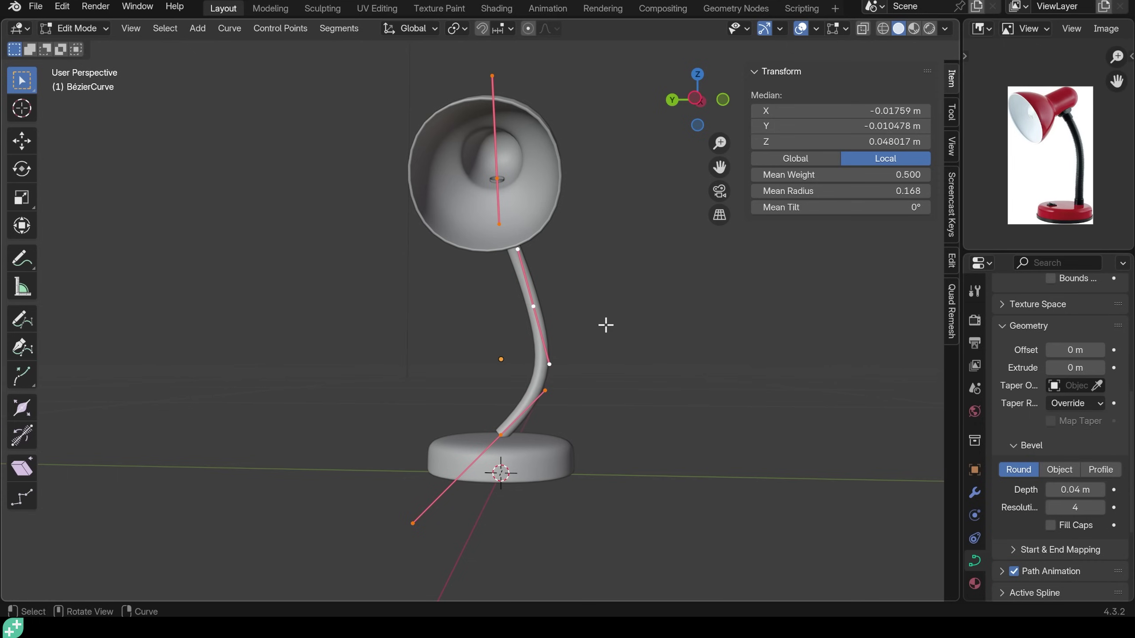
pyautogui.press('s')
pyautogui.press('y')
pyautogui.press('0')
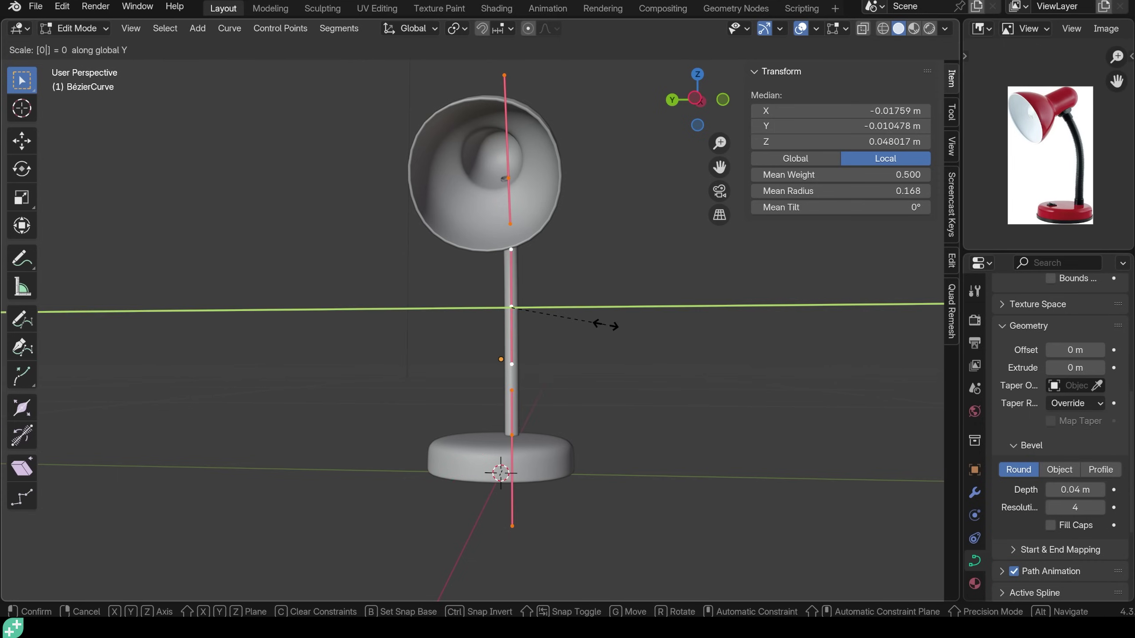
pyautogui.press('Return')
# Move the whole arm curve about 0.01 m along Y to centre it on the base, and return to Object Mode.
pyautogui.press('KP_7')
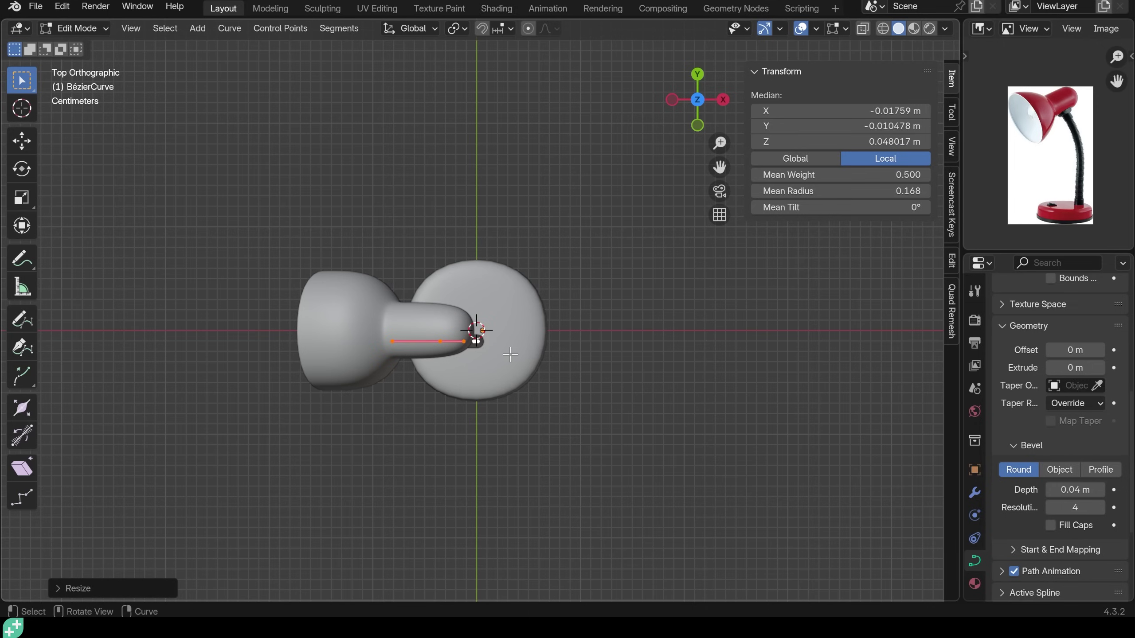
pyautogui.press('g')
pyautogui.press('y')
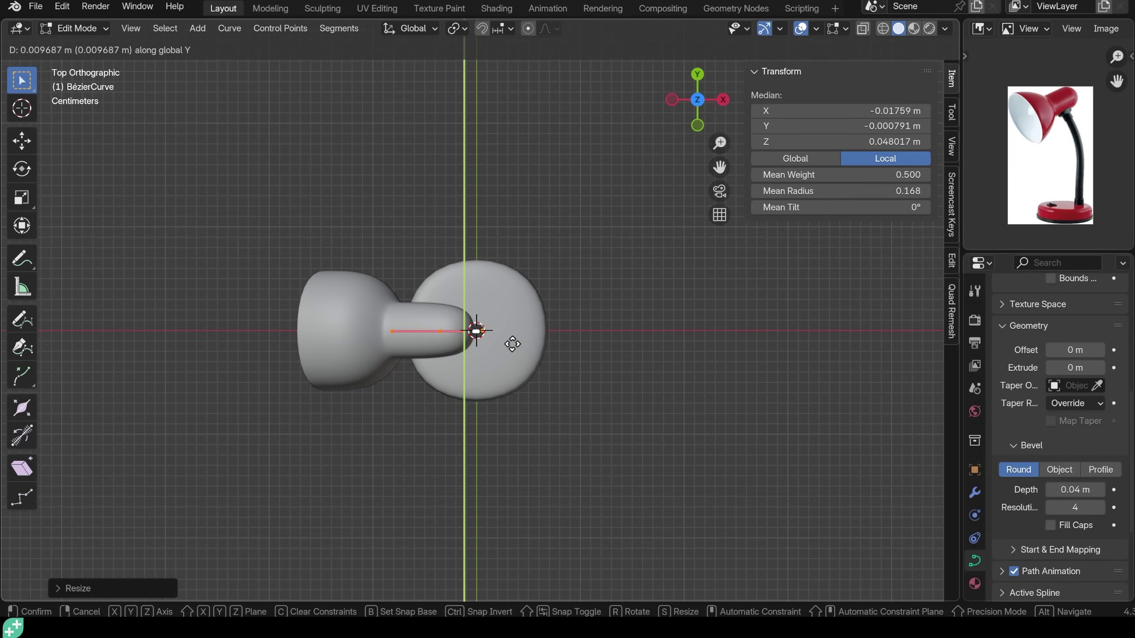
pyautogui.click(512, 340)
pyautogui.moveTo(545, 392); pyautogui.dragTo(531, 297, button='middle')
pyautogui.press('Tab')
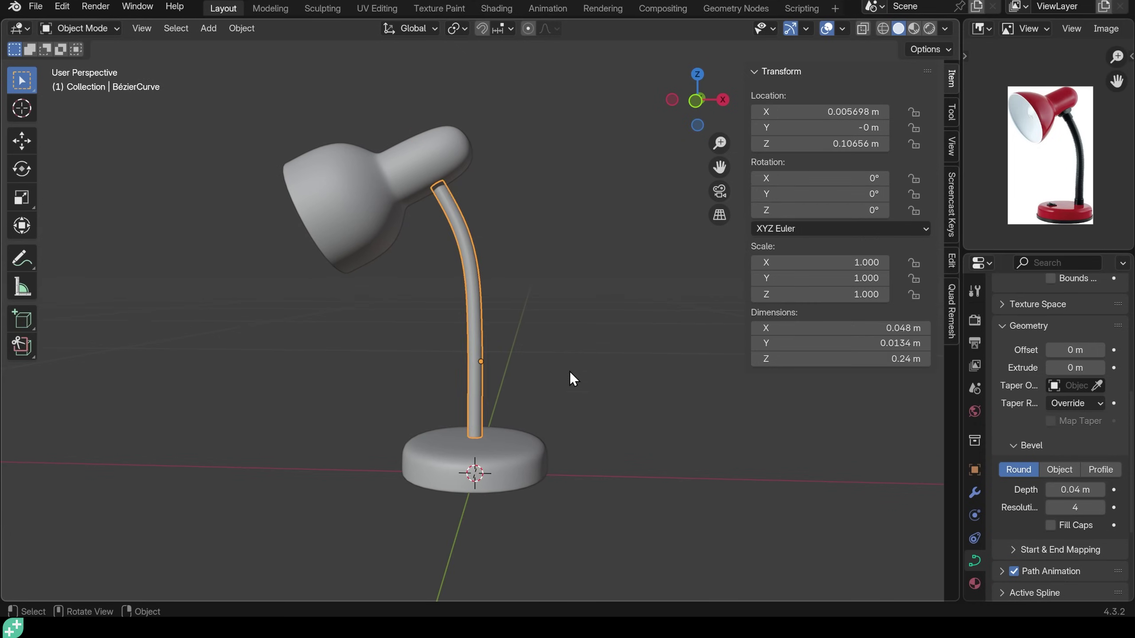
pyautogui.moveTo(569, 371)
pyautogui.mouseDown(button='middle')
pyautogui.moveTo(598, 365)
pyautogui.moveTo(553, 370)
pyautogui.moveTo(577, 369)
pyautogui.mouseUp(button='middle')
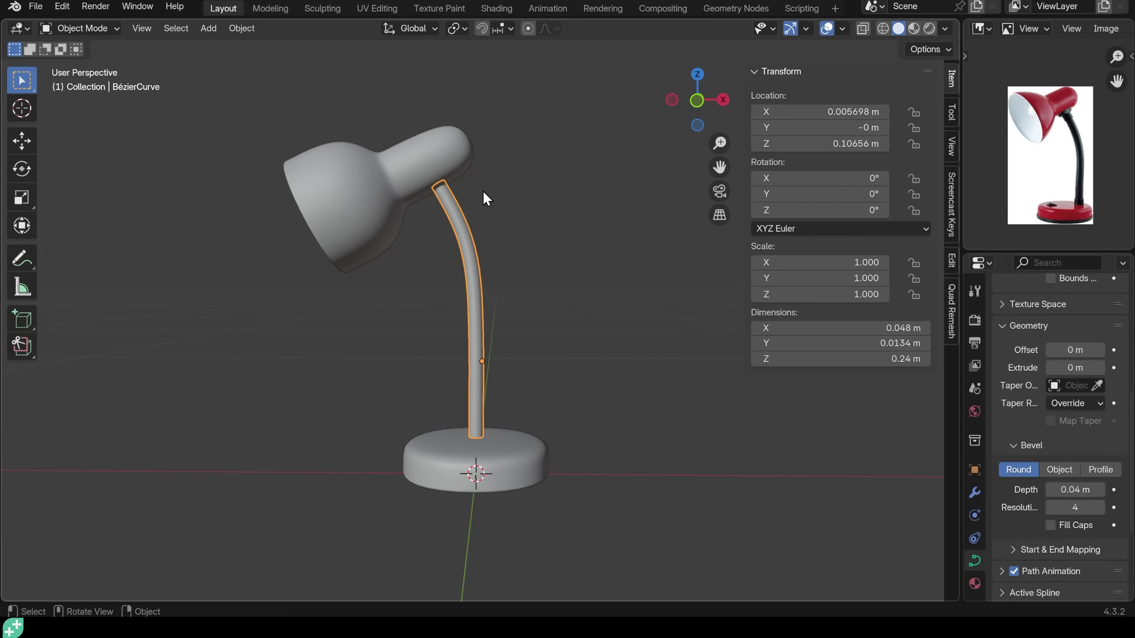
# Move the lampshade and arm together about 0.037 m along X and about 0.004 m down so the arm stands near the base's edge.
pyautogui.moveTo(483, 191); pyautogui.dragTo(529, 221, button='middle')
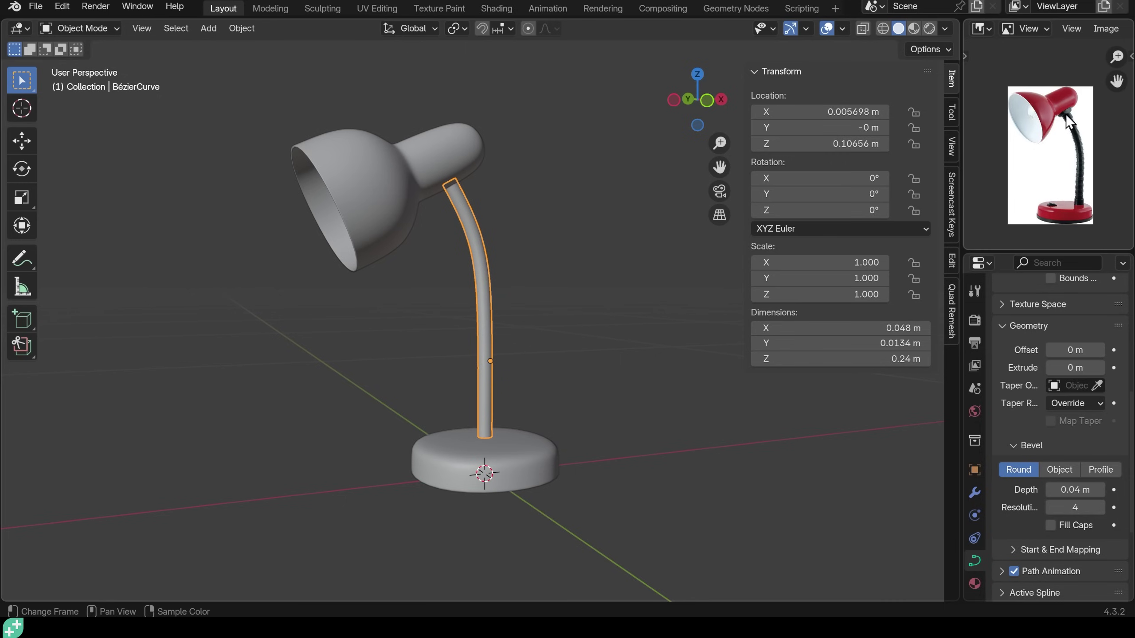
pyautogui.moveTo(614, 433); pyautogui.dragTo(500, 427, button='middle')
pyautogui.keyDown('shift'); pyautogui.moveTo(427, 153); pyautogui.dragTo(490, 243); pyautogui.keyUp('shift')
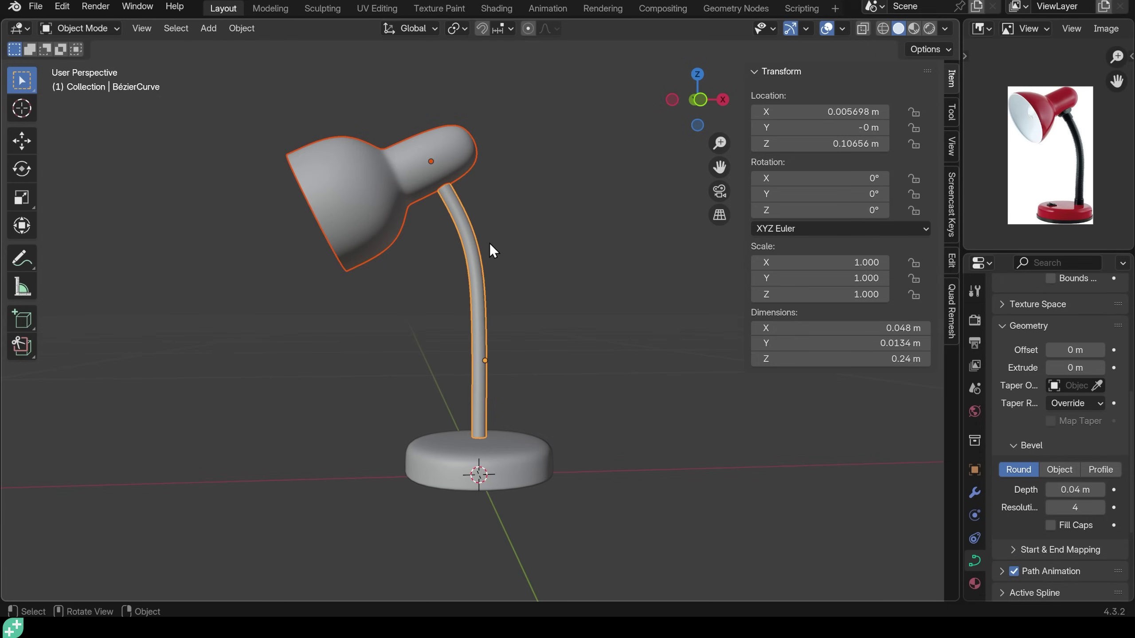
pyautogui.press('KP_1')
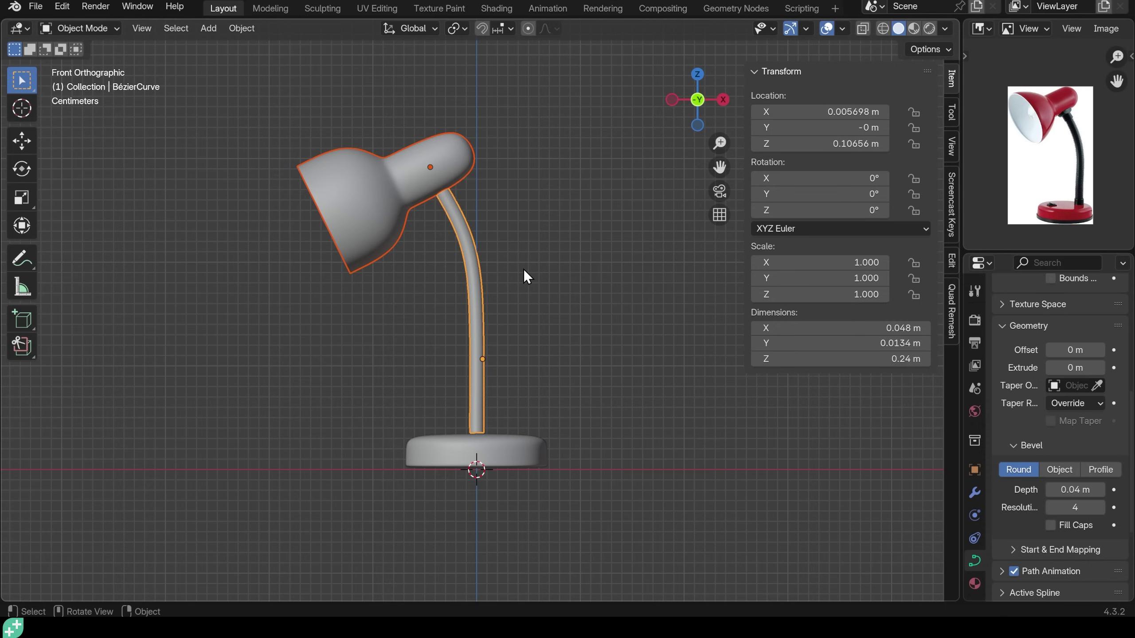
pyautogui.press('g')
pyautogui.press('x')
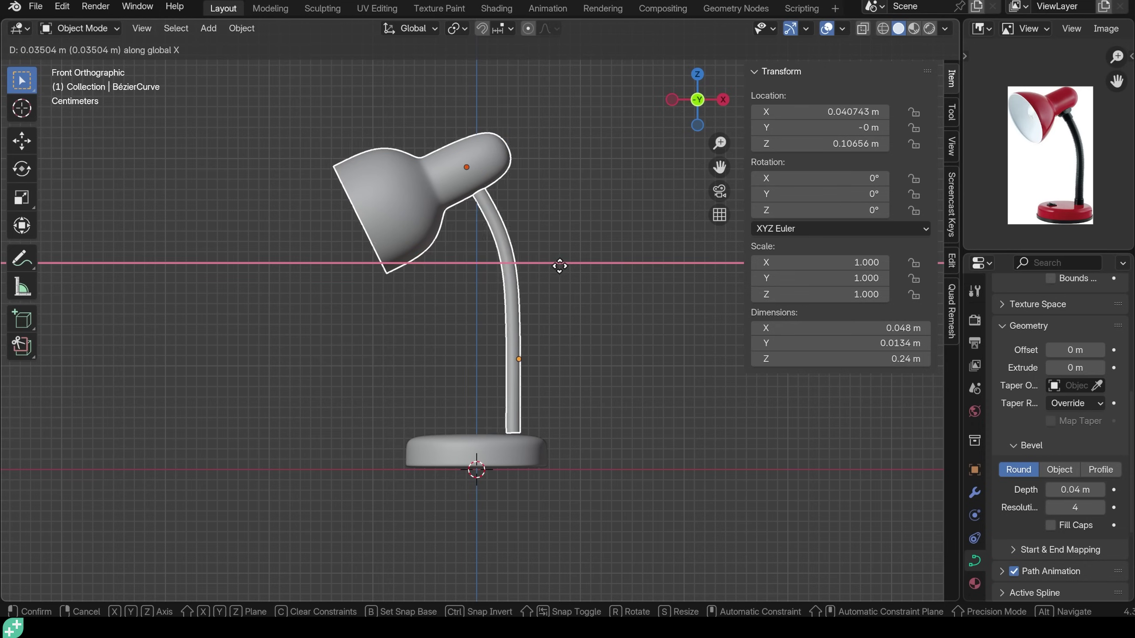
pyautogui.click(562, 263)
pyautogui.press('g')
pyautogui.press('z')
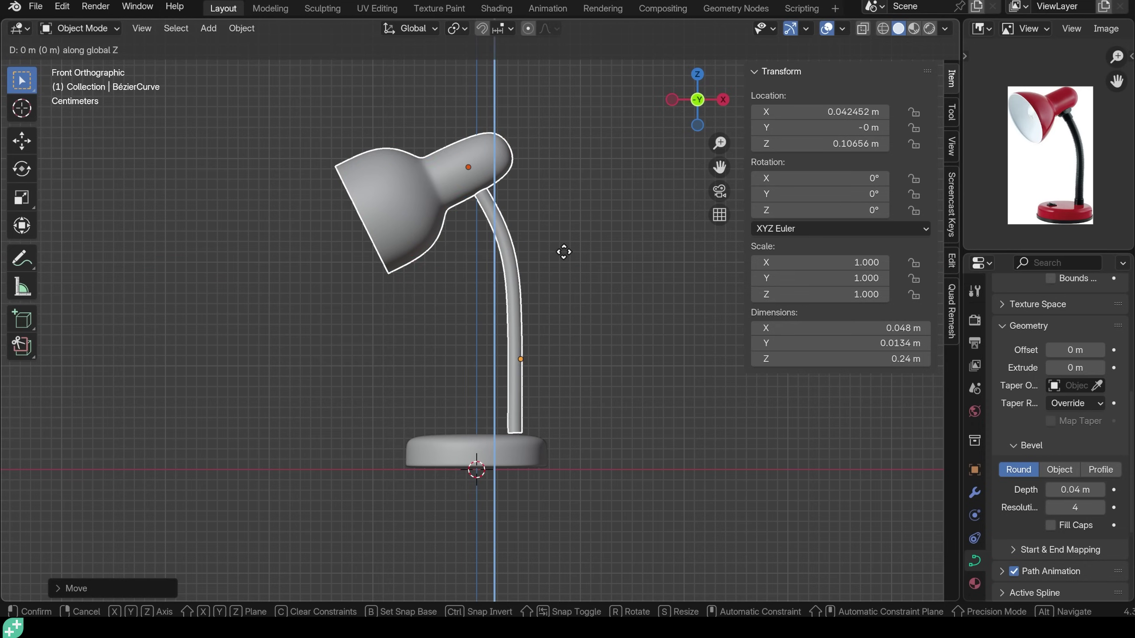
pyautogui.click(564, 256)
# Select the arm and examine the fittings at both of its ends in the reference photo.
pyautogui.click(474, 192)
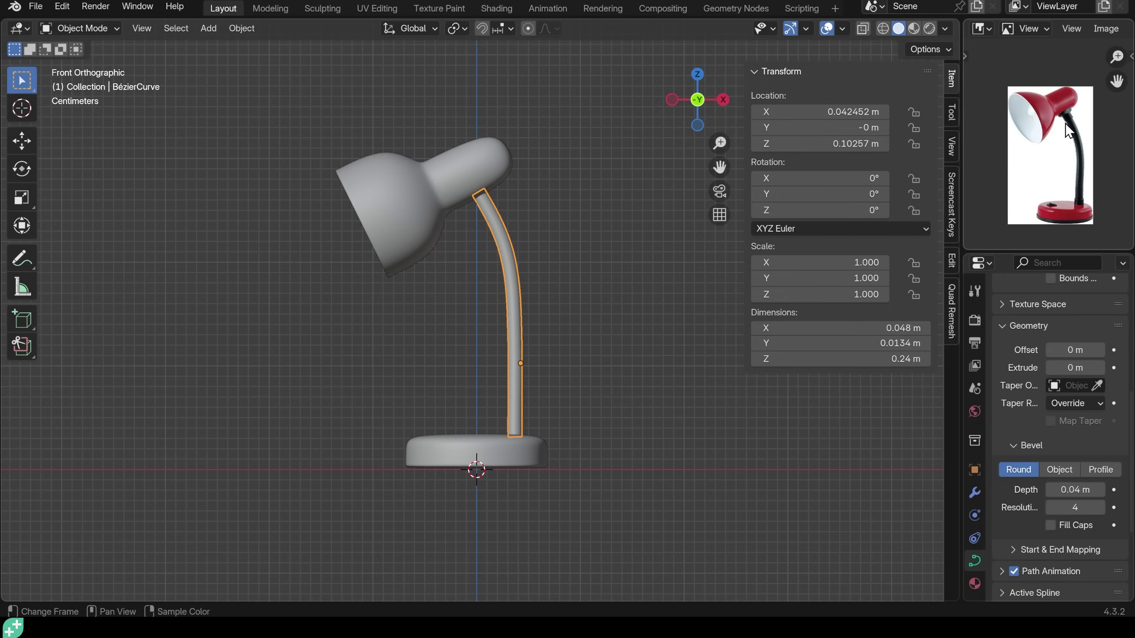
pyautogui.scroll(5, 1055, 148)
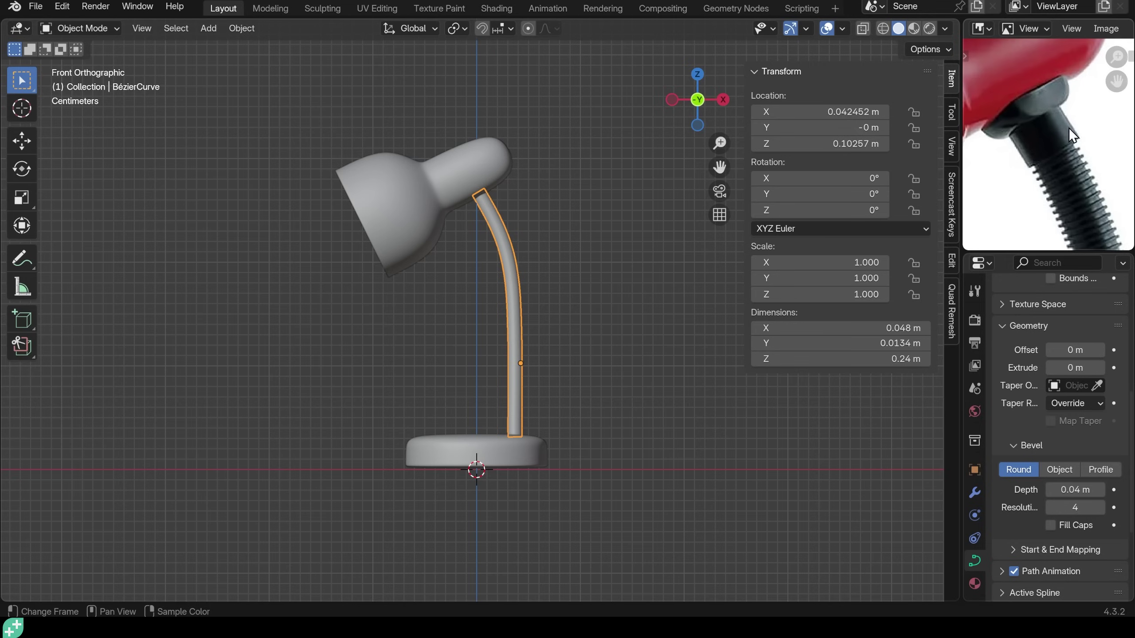
pyautogui.moveTo(1064, 171)
pyautogui.mouseDown(button='middle')
pyautogui.moveTo(1064, 134)
pyautogui.moveTo(1066, 165)
pyautogui.mouseUp(button='middle')
pyautogui.scroll(3, 580, 371)
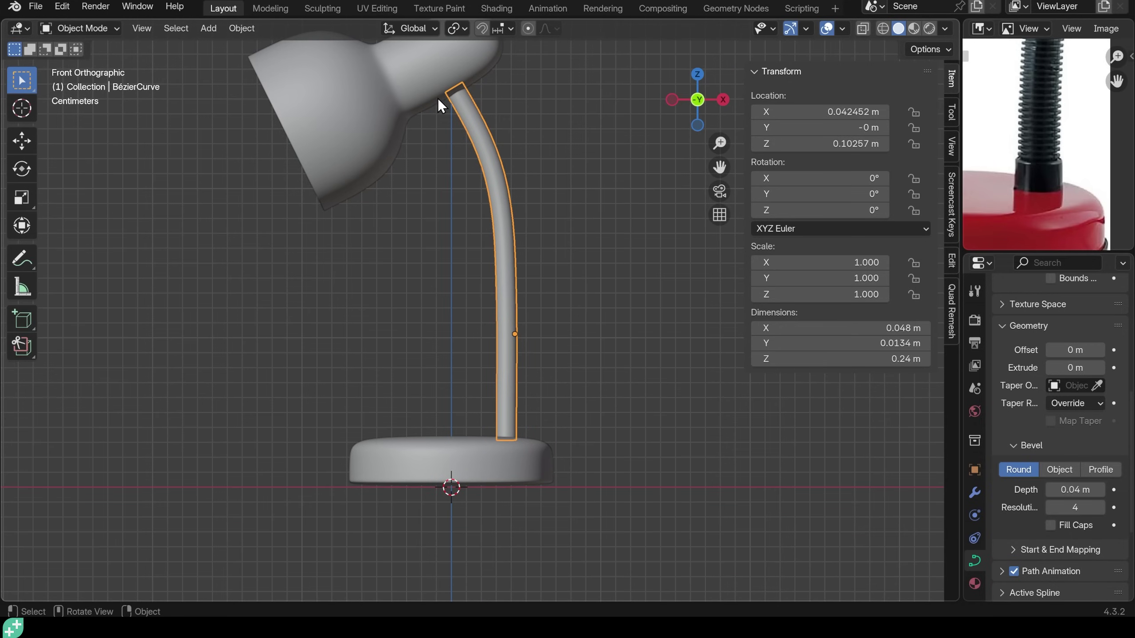
pyautogui.scroll(-2, 445, 107)
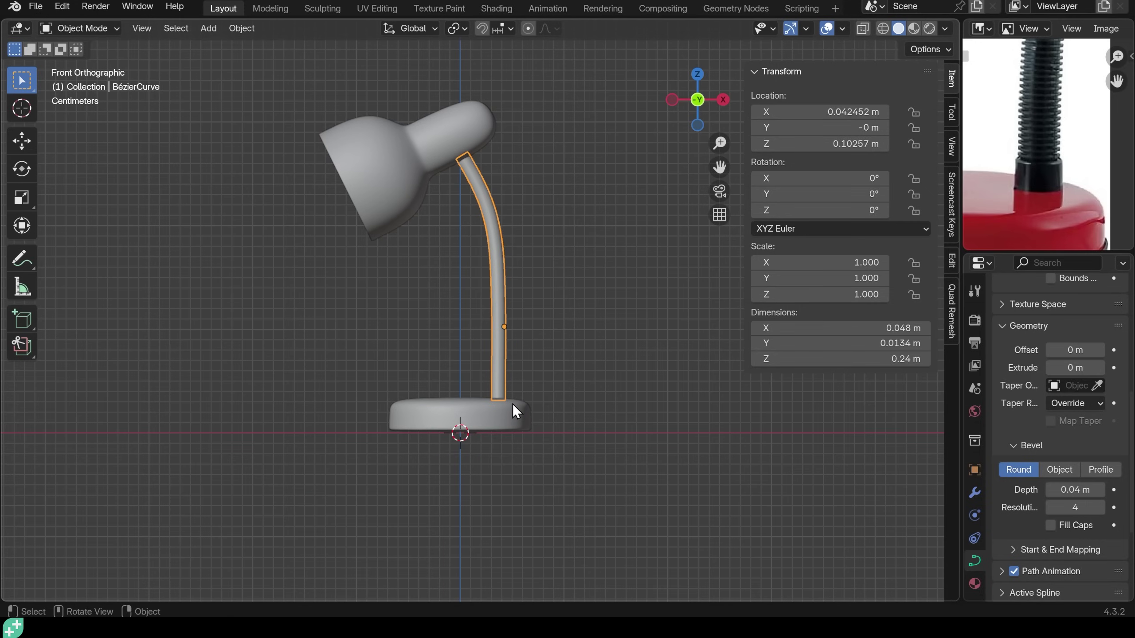
pyautogui.press('Tab')
pyautogui.click(463, 156)
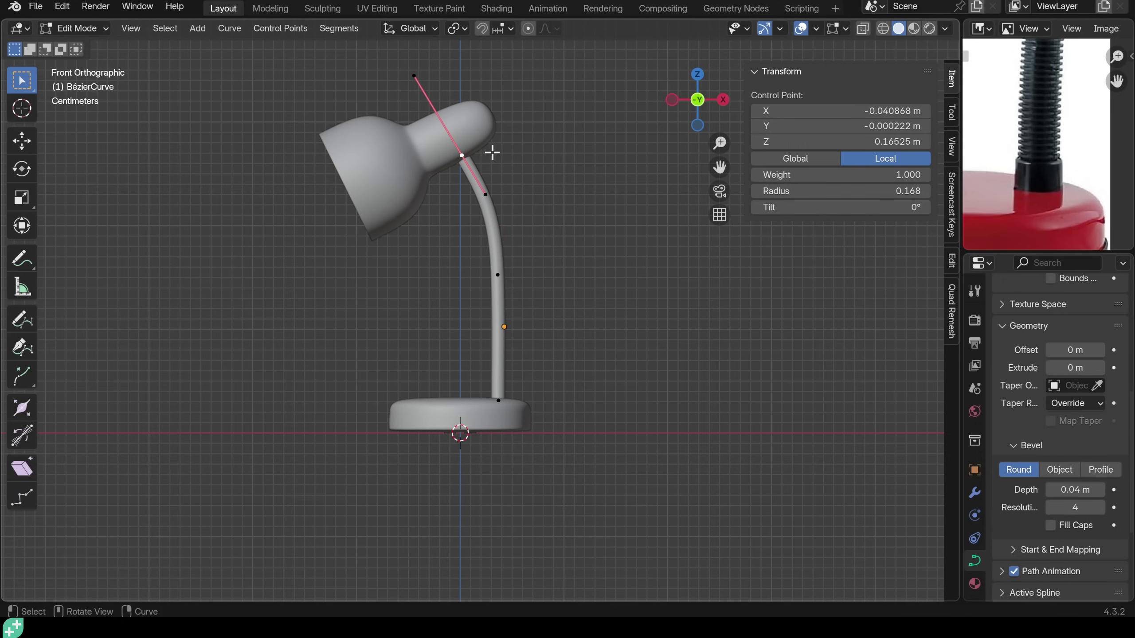
pyautogui.press('g')
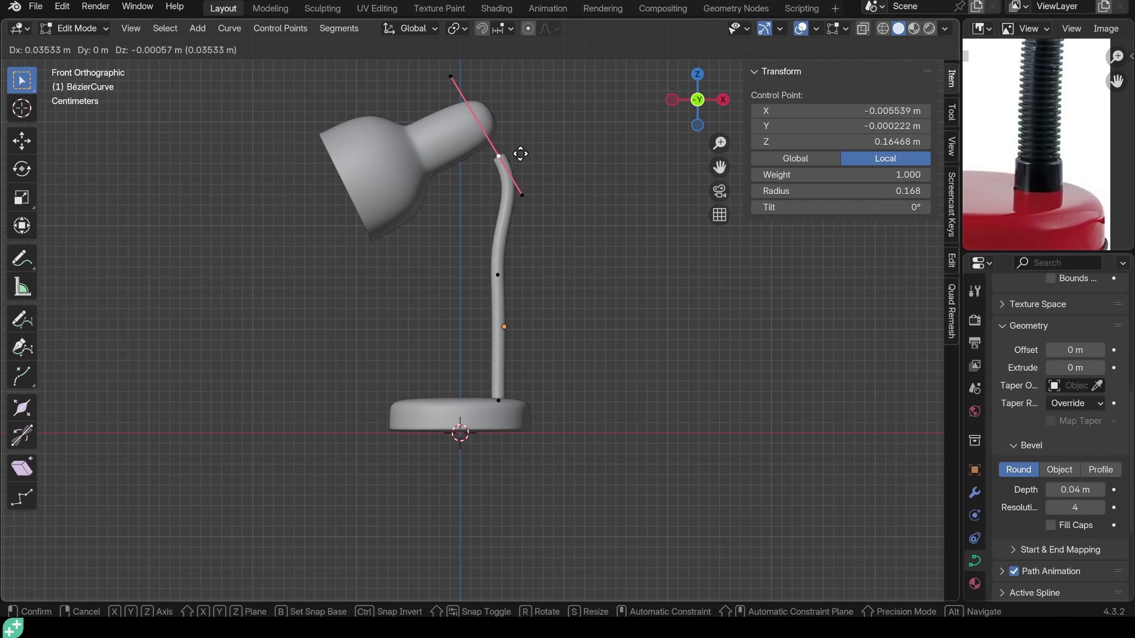
pyautogui.press('Escape')
pyautogui.press('Tab')
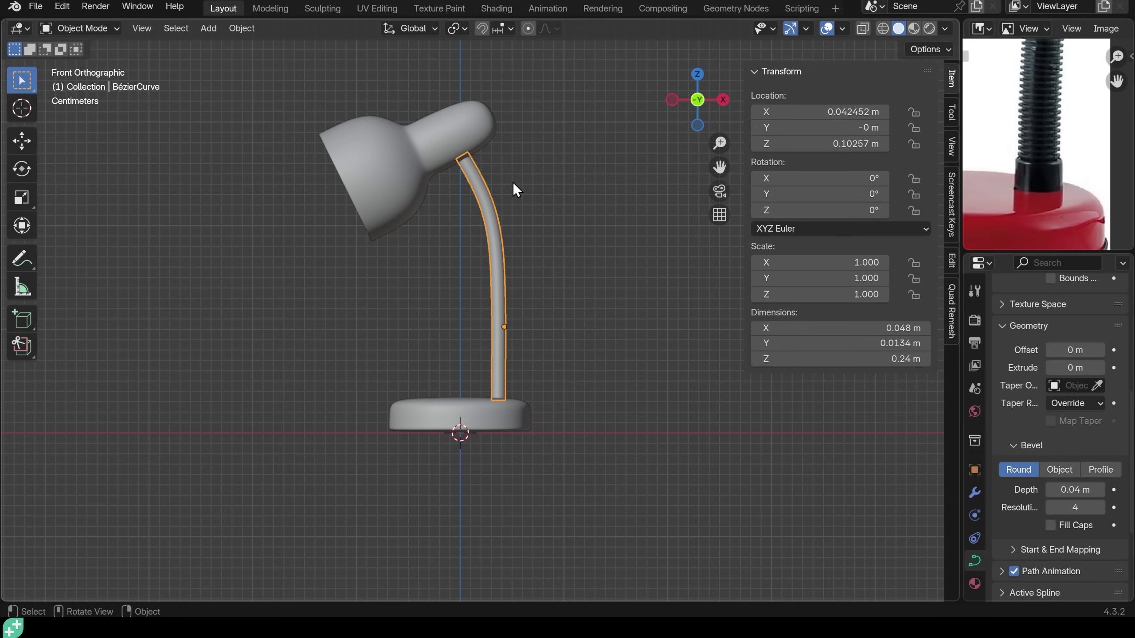
# Convert the arm curve to a mesh.
pyautogui.rightClick(498, 223)
pyautogui.moveTo(488, 262)
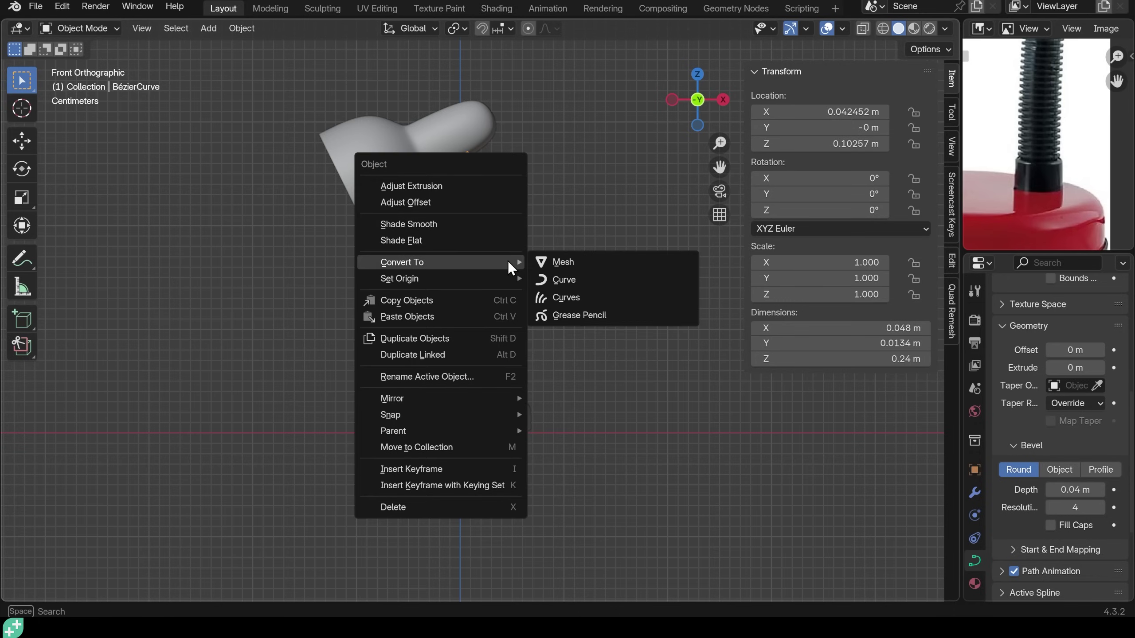
pyautogui.click(241, 29)
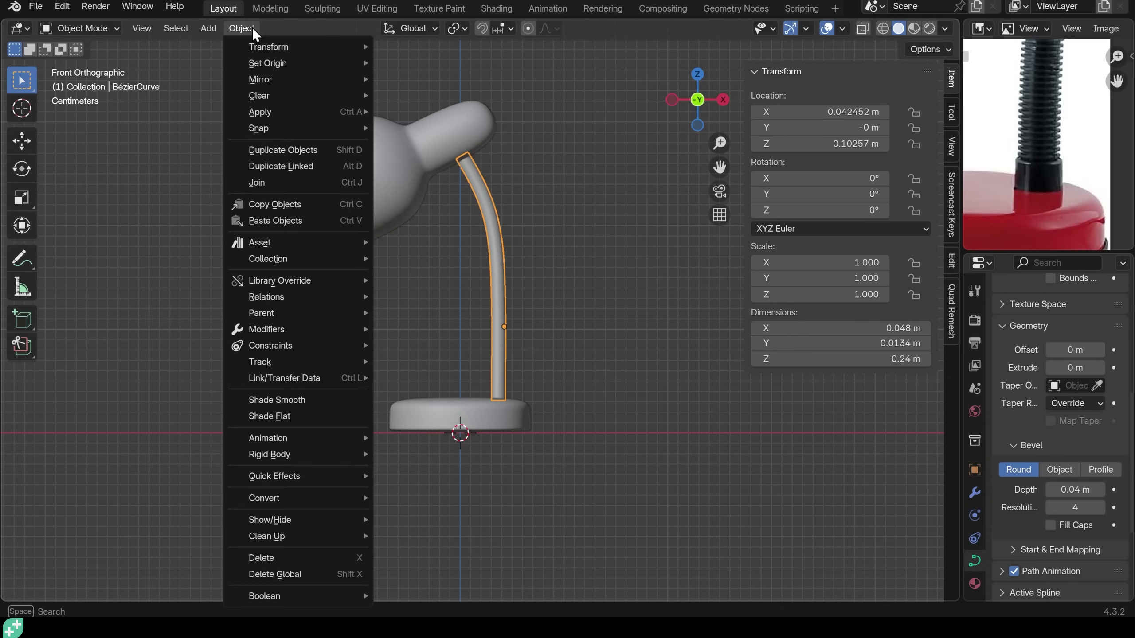
pyautogui.moveTo(288, 503)
pyautogui.click(404, 499)
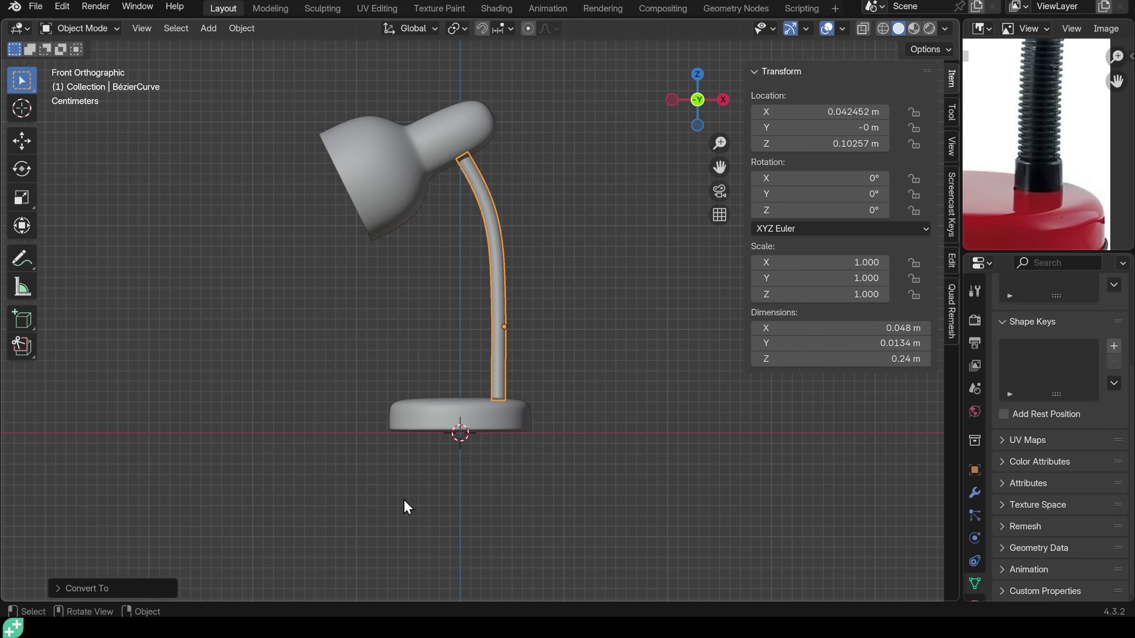
# Slide the arm's lowest edge loop above the base upward to mark the height of the bottom collar.
pyautogui.press('Tab')
pyautogui.scroll(5, 515, 289)
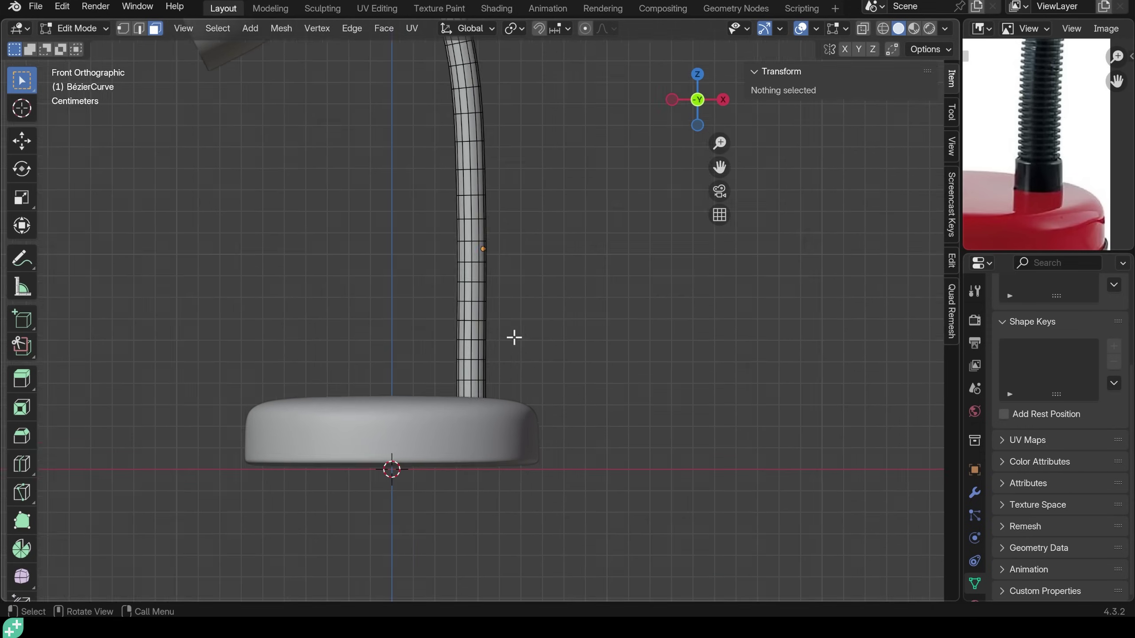
pyautogui.scroll(2, 502, 368)
pyautogui.keyDown('shift'); pyautogui.moveTo(502, 413); pyautogui.dragTo(489, 398, button='middle'); pyautogui.keyUp('shift')
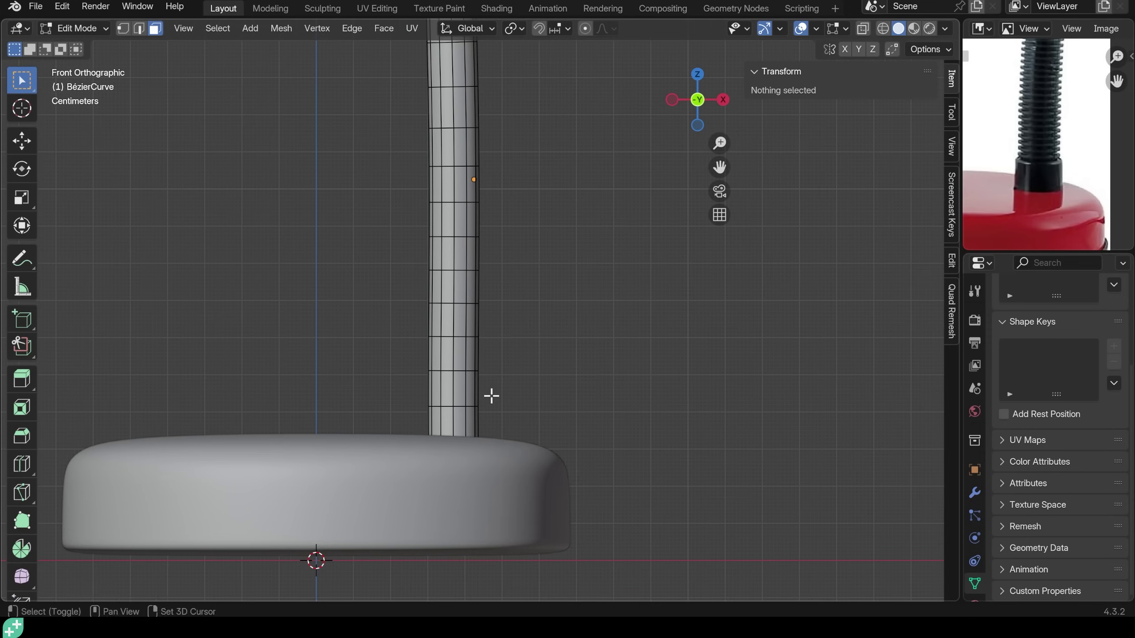
pyautogui.press('2')
pyautogui.keyDown('alt'); pyautogui.click(460, 406); pyautogui.keyUp('alt')
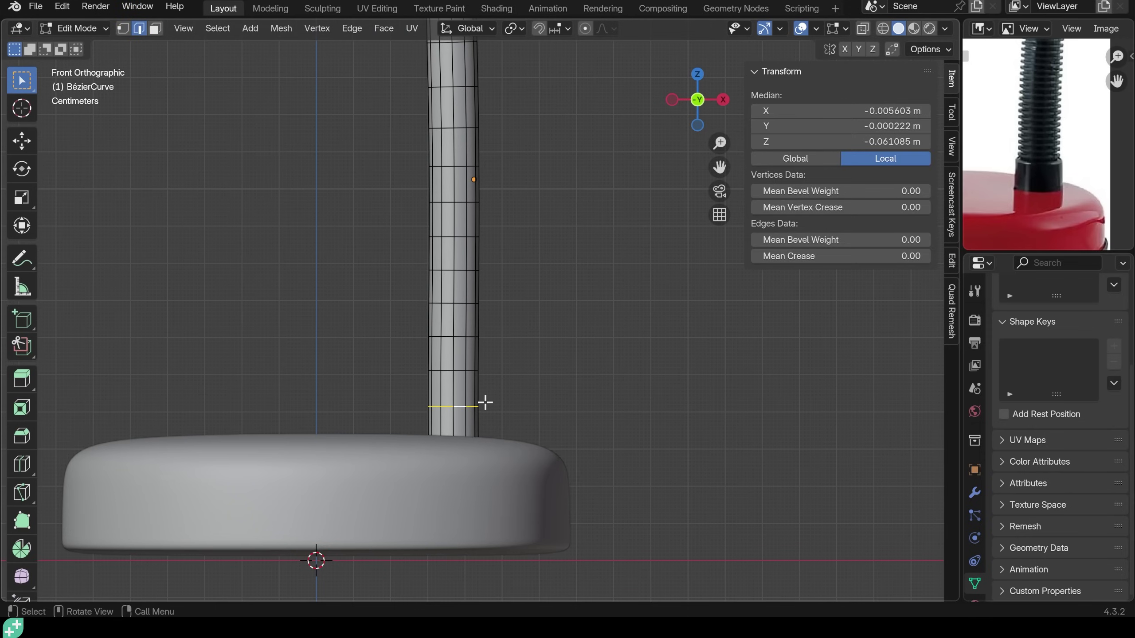
pyautogui.press('g')
pyautogui.press('g')
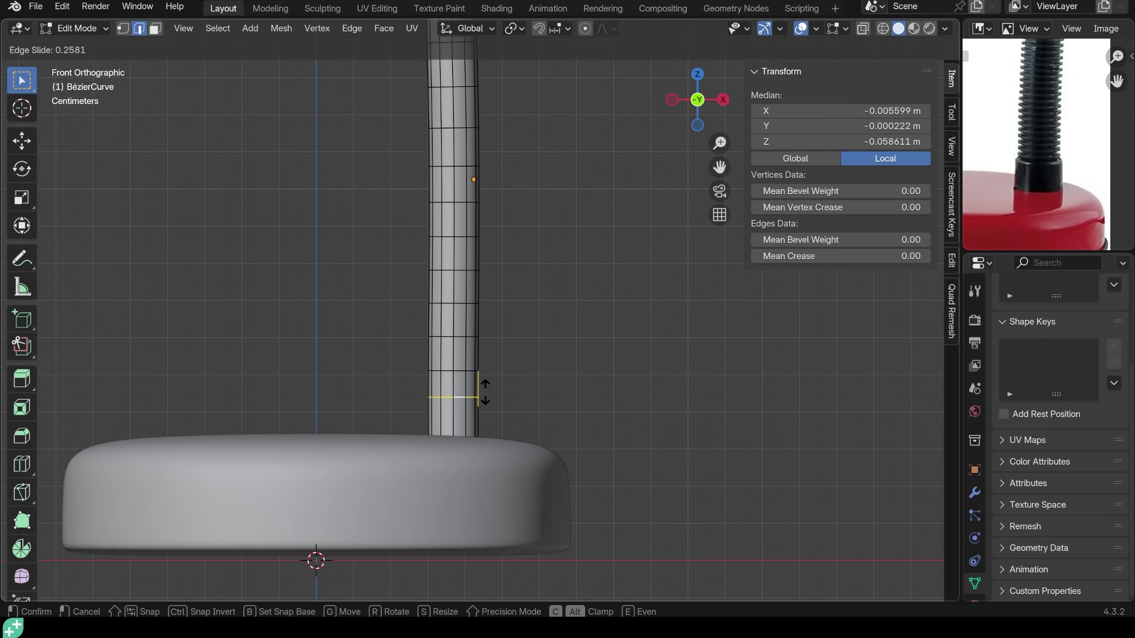
pyautogui.click(483, 384)
# Scale the arm's bottom ring of faces up about 1.2 times to form a thicker collar, and return to Object Mode.
pyautogui.press('3')
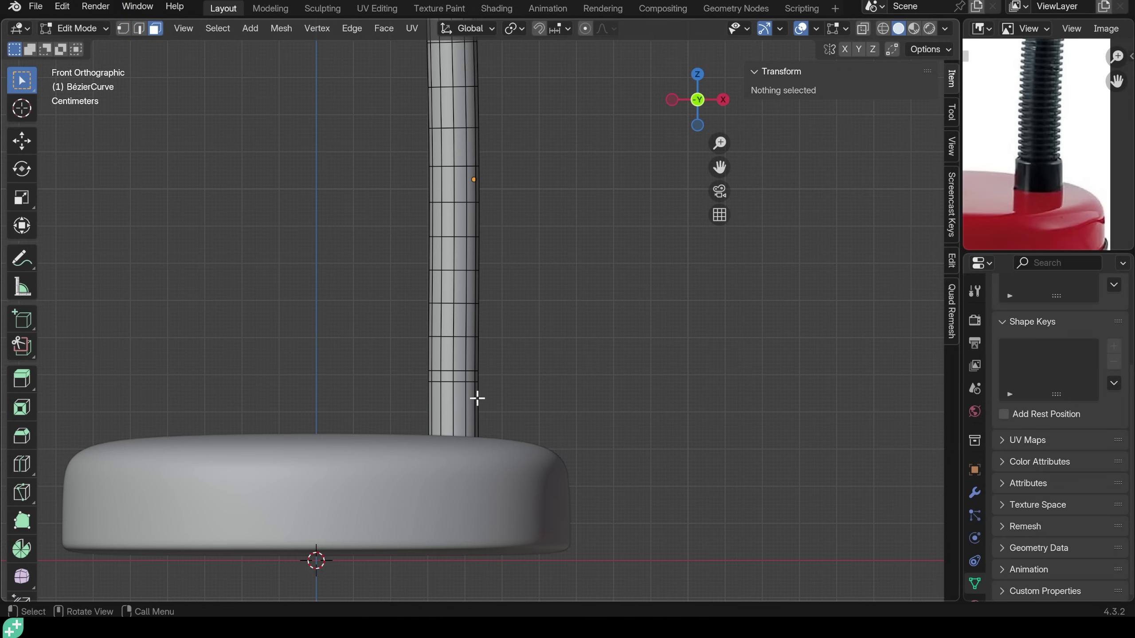
pyautogui.keyDown('alt'); pyautogui.click(469, 402); pyautogui.keyUp('alt')
pyautogui.press('s')
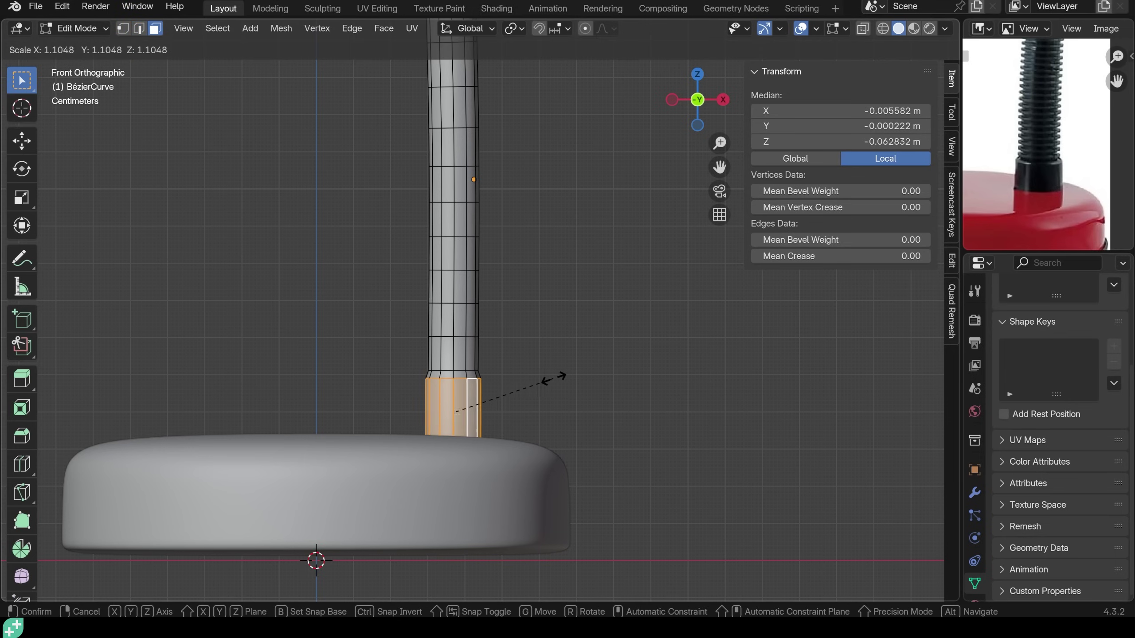
pyautogui.click(563, 377)
pyautogui.press('Tab')
# Try Shade Auto Smooth on the arm mesh.
pyautogui.scroll(-2, 566, 372)
pyautogui.moveTo(566, 372); pyautogui.dragTo(497, 376, button='middle')
pyautogui.scroll(3, 497, 376)
pyautogui.rightClick(463, 326)
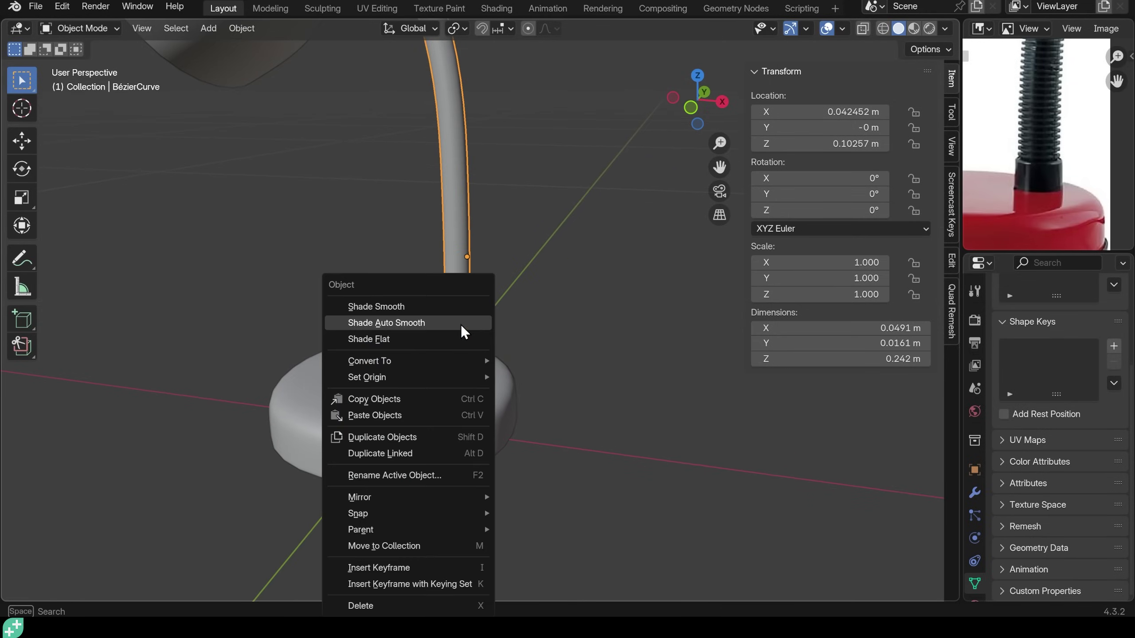
pyautogui.click(440, 324)
pyautogui.moveTo(504, 389)
pyautogui.mouseDown(button='middle')
pyautogui.moveTo(550, 381)
pyautogui.moveTo(501, 370)
pyautogui.mouseUp(button='middle')
pyautogui.scroll(3, 536, 377)
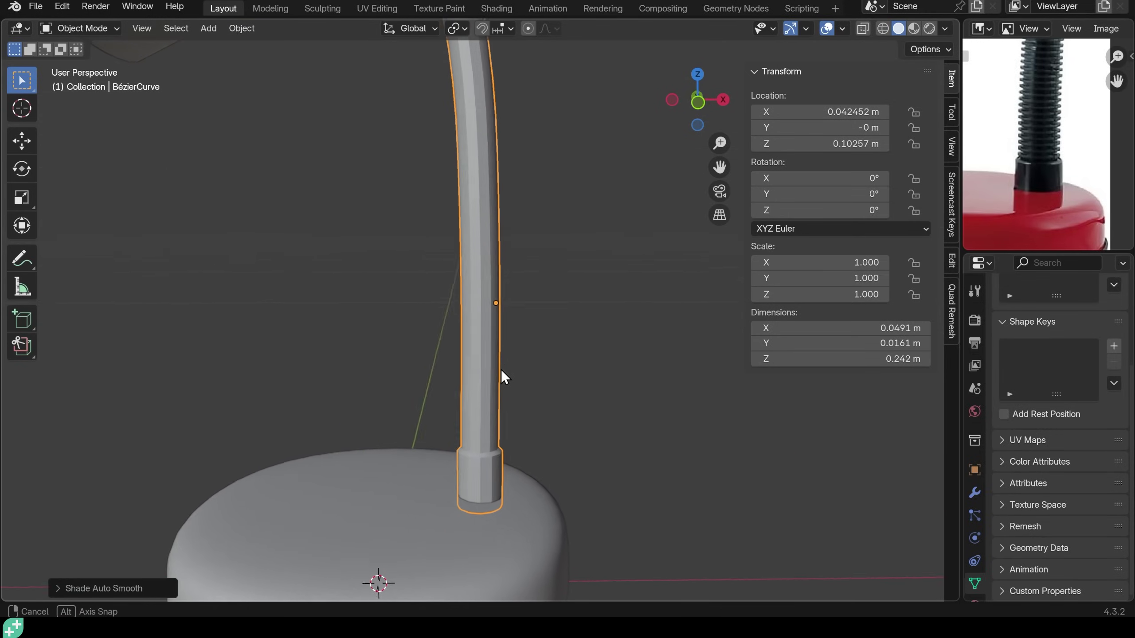
# Apply Shade Smooth to the arm mesh.
pyautogui.rightClick(483, 392)
pyautogui.click(397, 307)
pyautogui.moveTo(513, 423); pyautogui.dragTo(508, 436, button='middle')
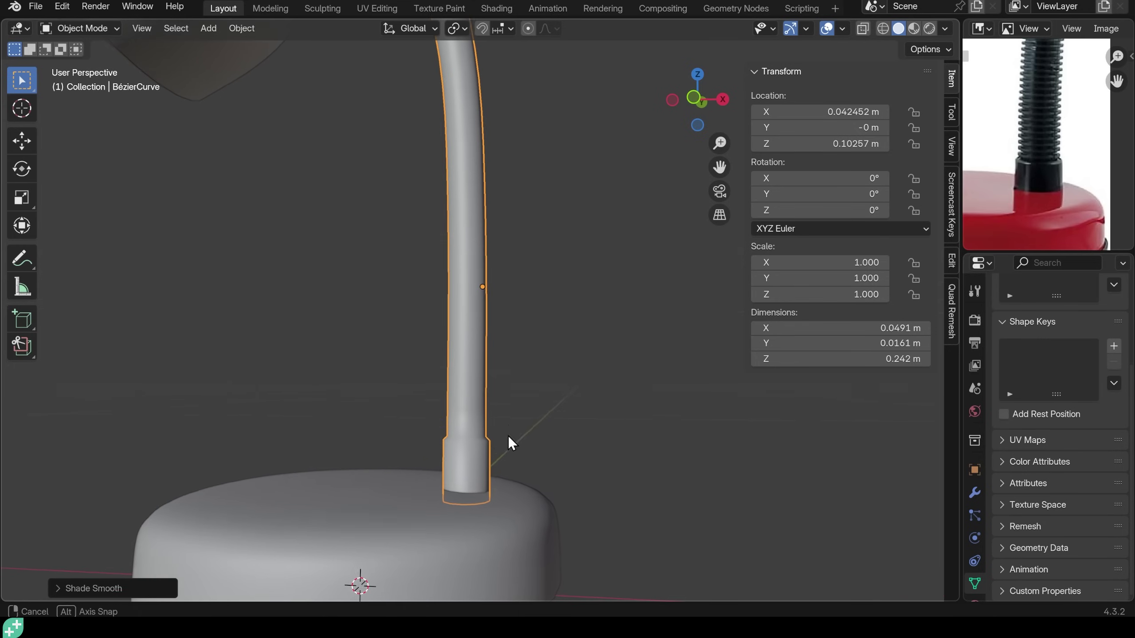
# Add supporting edge loops just below and just above the collar's shoulder to sharpen its transition into the arm.
pyautogui.press('Tab')
pyautogui.hotkey('ctrl', 'r')
pyautogui.click(480, 457)
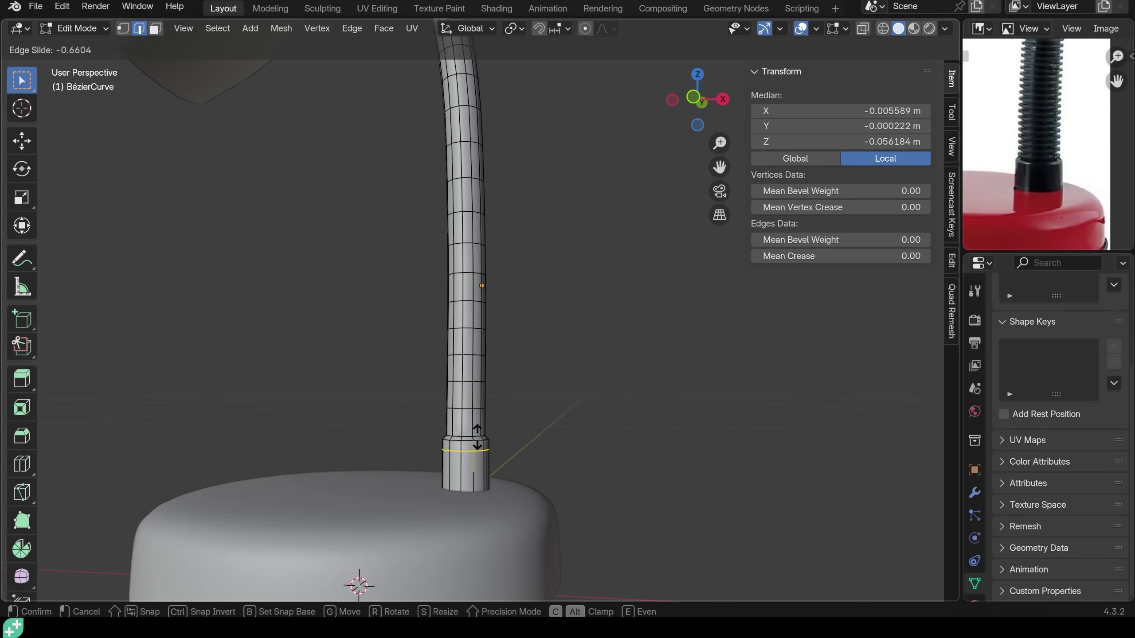
pyautogui.click(474, 444)
pyautogui.hotkey('ctrl', 'r')
pyautogui.click(471, 421)
pyautogui.press('Tab')
pyautogui.scroll(-3, 505, 458)
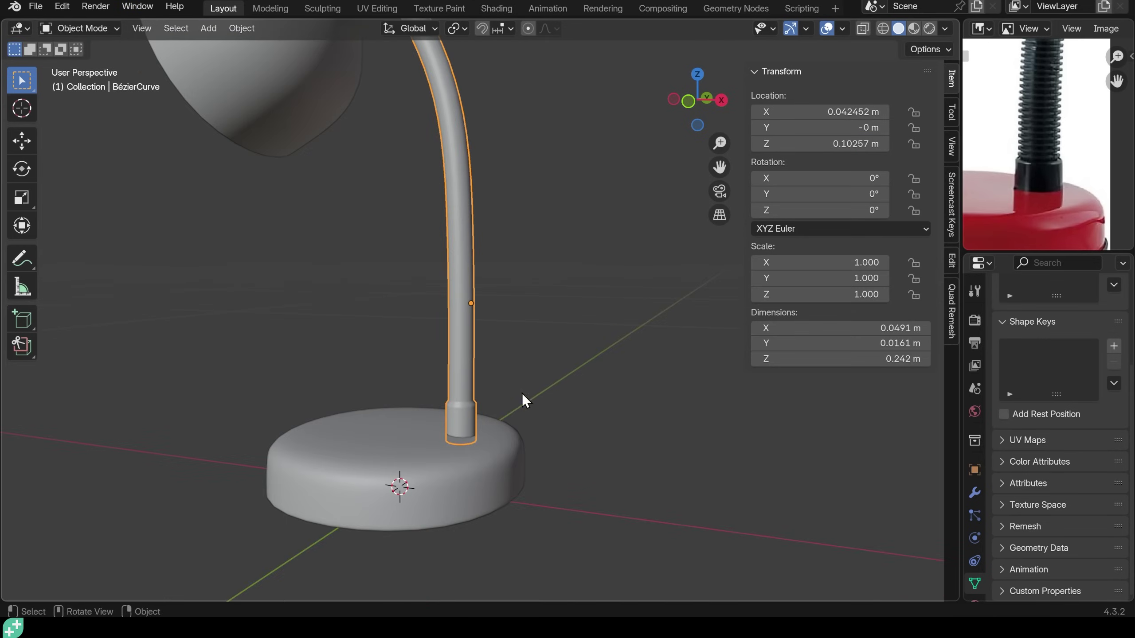
pyautogui.scroll(3, 521, 393)
pyautogui.press('Tab')
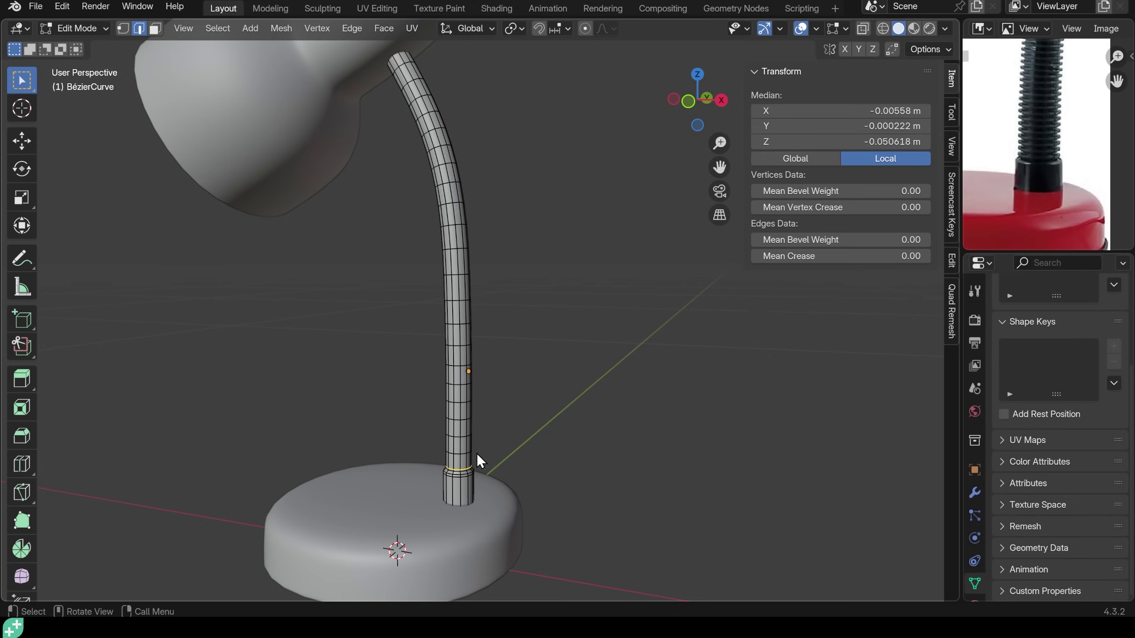
# Try a raised rib on the arm above the collar by beveling one edge loop and extruding its faces outward along normals.
pyautogui.scroll(4, 452, 410)
pyautogui.keyDown('alt'); pyautogui.click(449, 408); pyautogui.keyUp('alt')
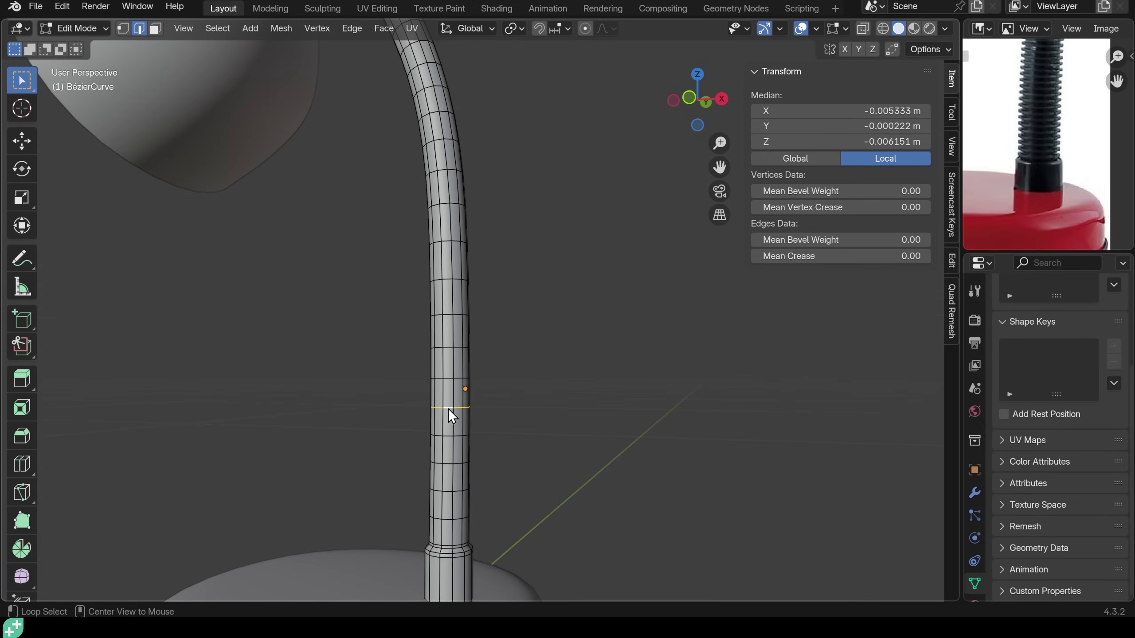
pyautogui.hotkey('ctrl', 'b')
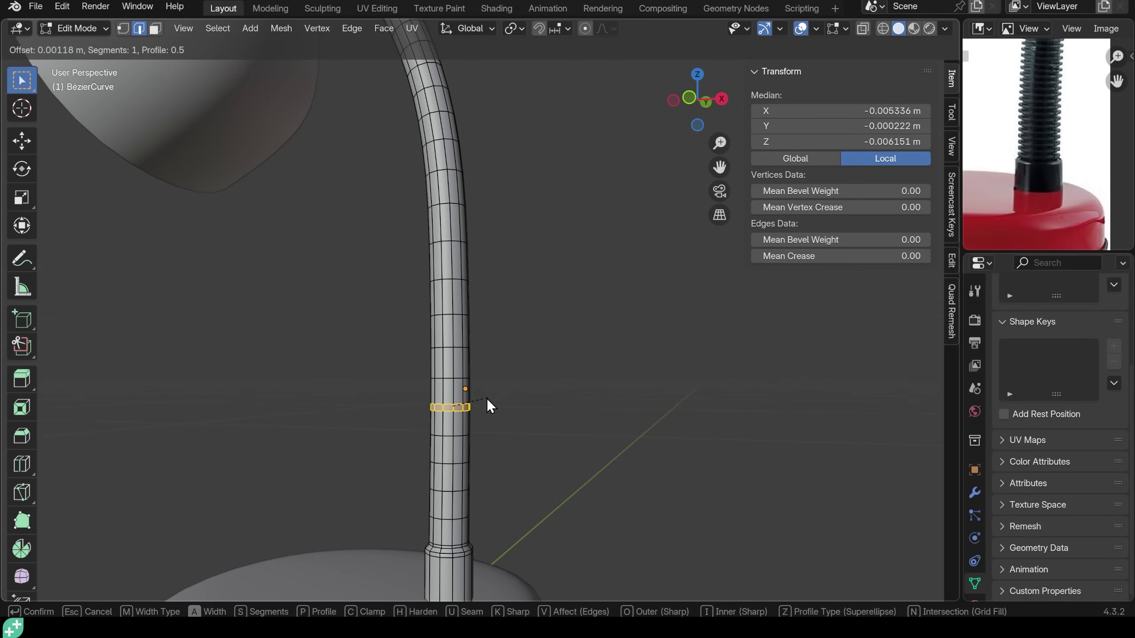
pyautogui.click(484, 398)
pyautogui.hotkey('alt', 'e')
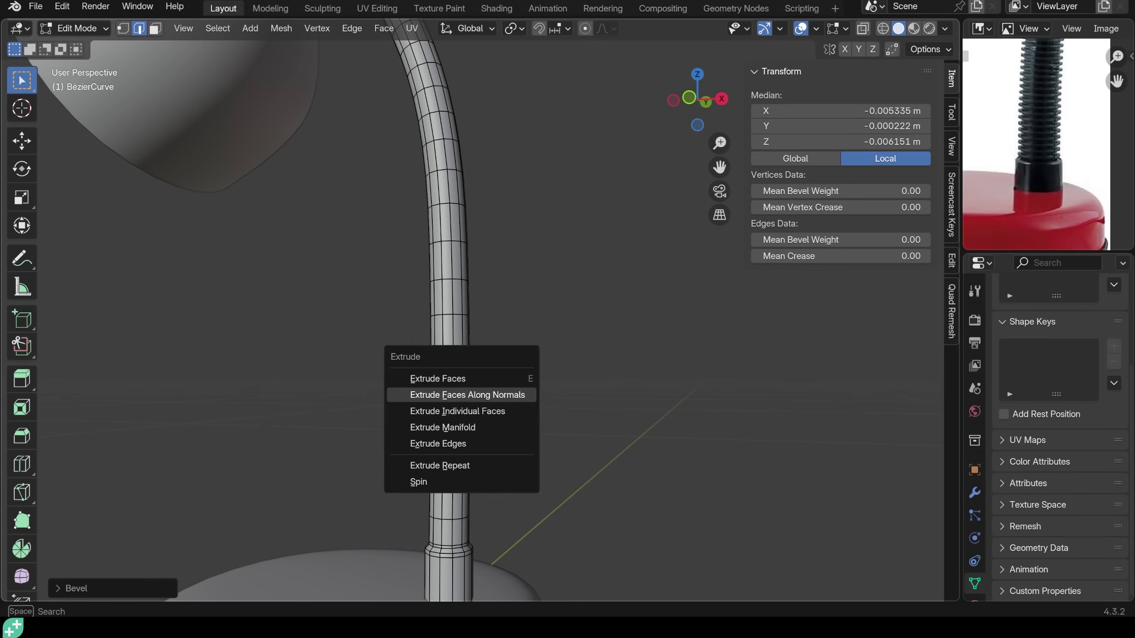
pyautogui.click(511, 396)
pyautogui.click(517, 393)
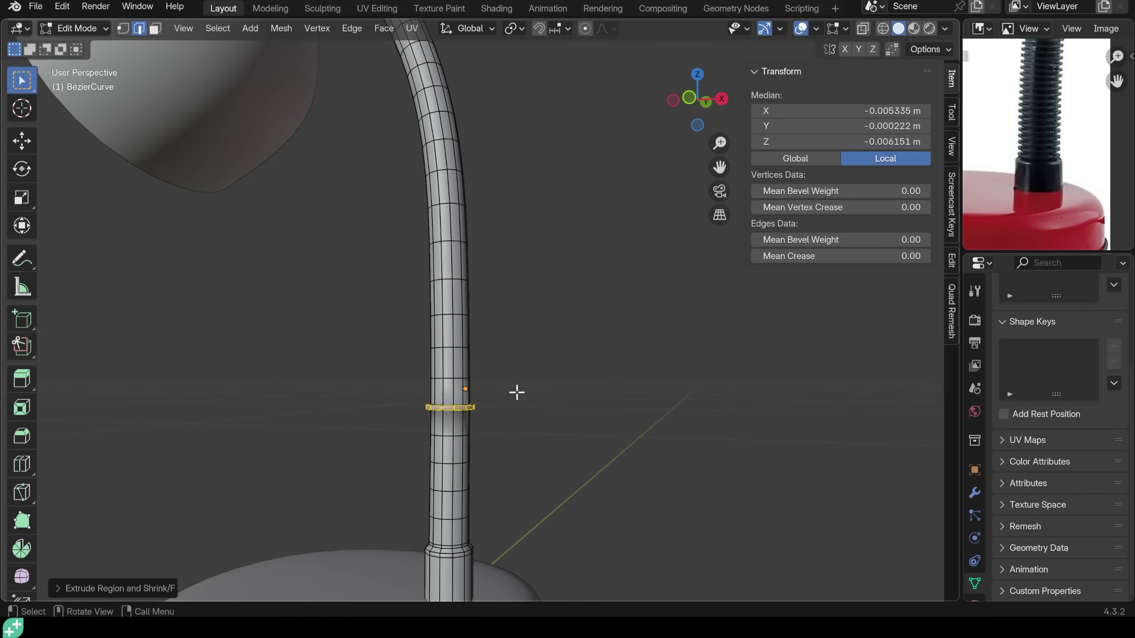
pyautogui.press('Tab')
# Examine the ribbed arm from several angles and compare the lamp's overall shape with the reference photo.
pyautogui.scroll(-3, 512, 445)
pyautogui.moveTo(526, 446); pyautogui.dragTo(518, 426, button='middle')
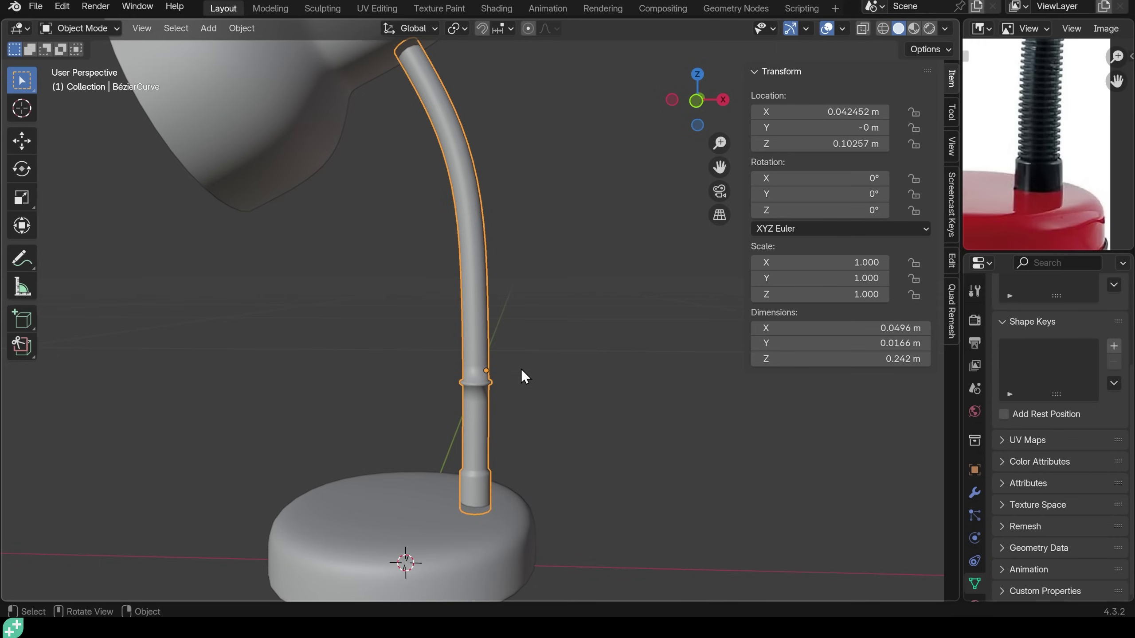
pyautogui.scroll(-4, 487, 305)
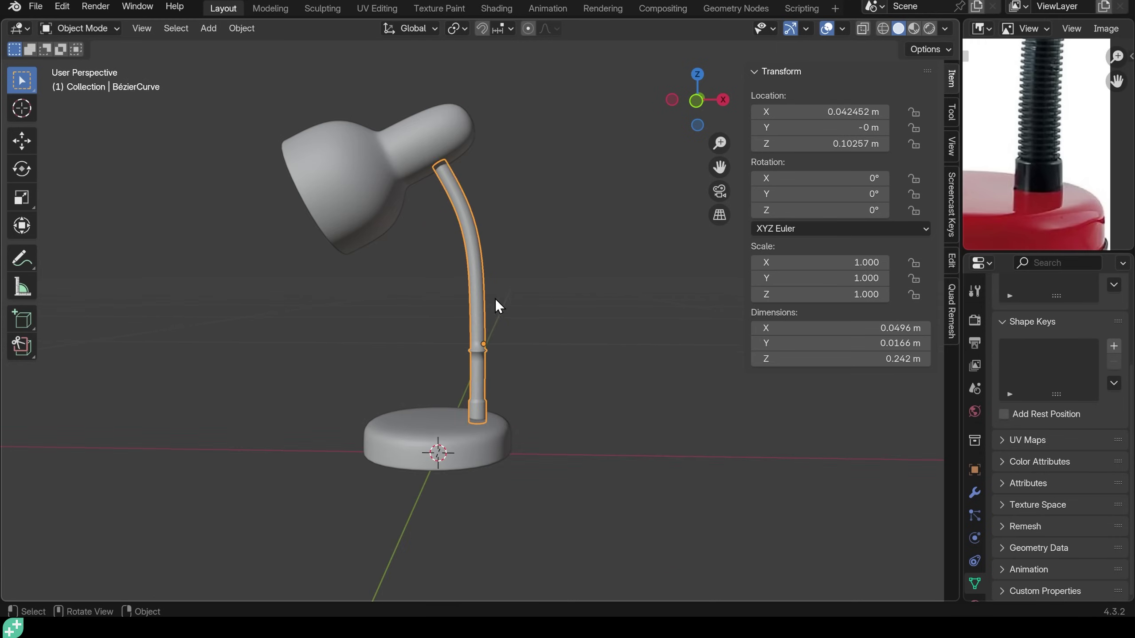
pyautogui.moveTo(495, 299); pyautogui.dragTo(531, 313, button='middle')
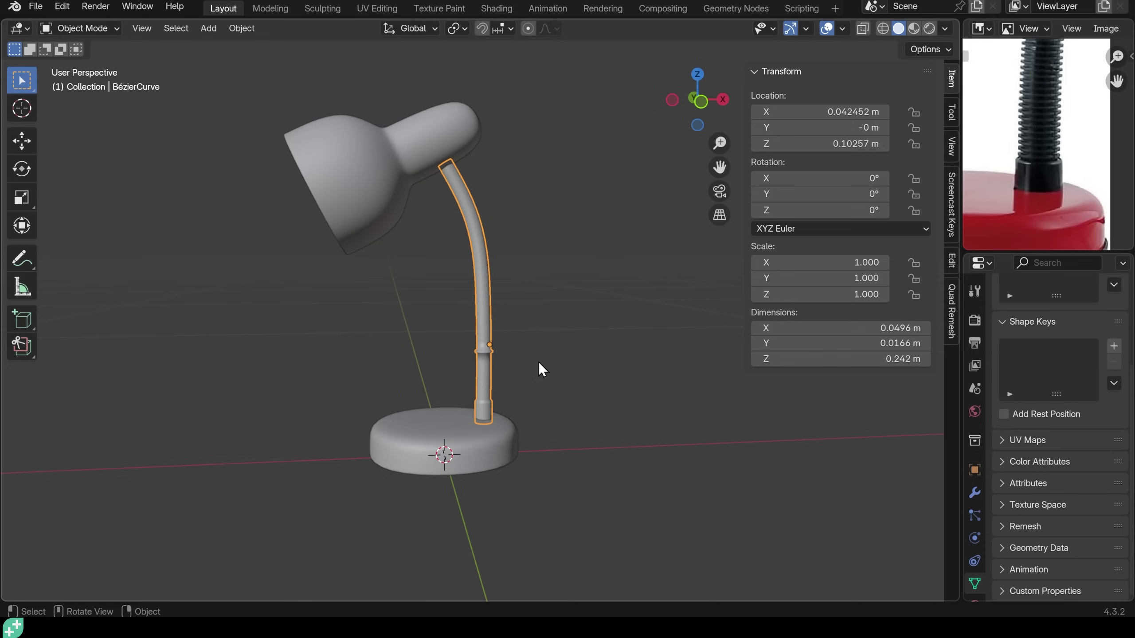
pyautogui.scroll(-3, 1031, 171)
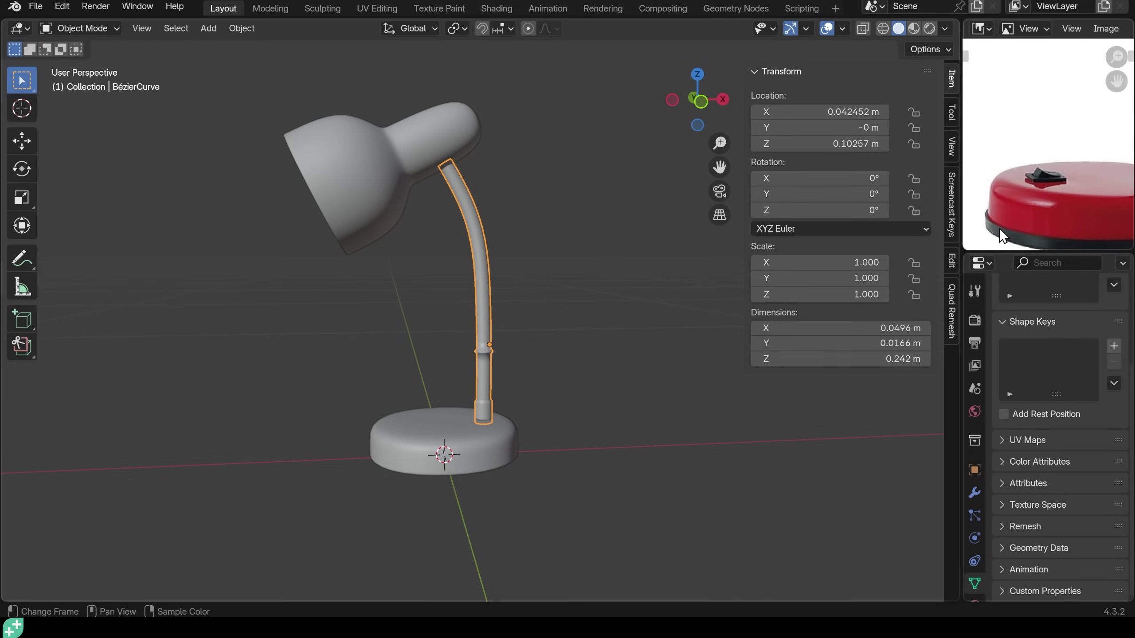
pyautogui.scroll(-4, 1048, 110)
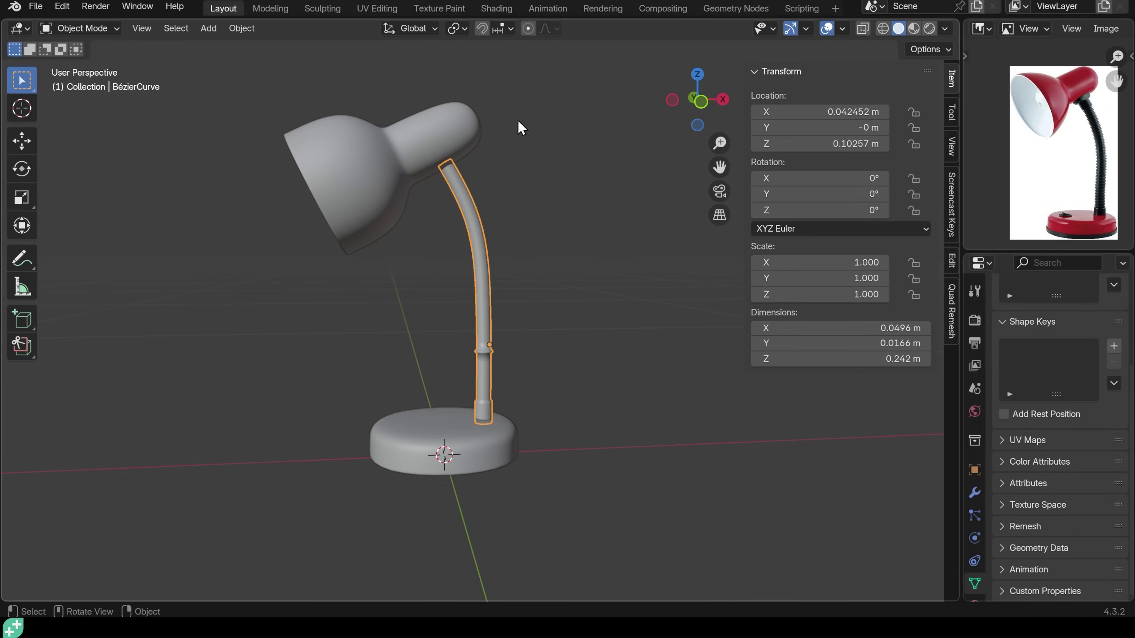
pyautogui.moveTo(540, 341)
pyautogui.mouseDown(button='middle')
pyautogui.moveTo(311, 333)
pyautogui.moveTo(522, 337)
pyautogui.mouseUp(button='middle')
pyautogui.scroll(-2, 578, 313)
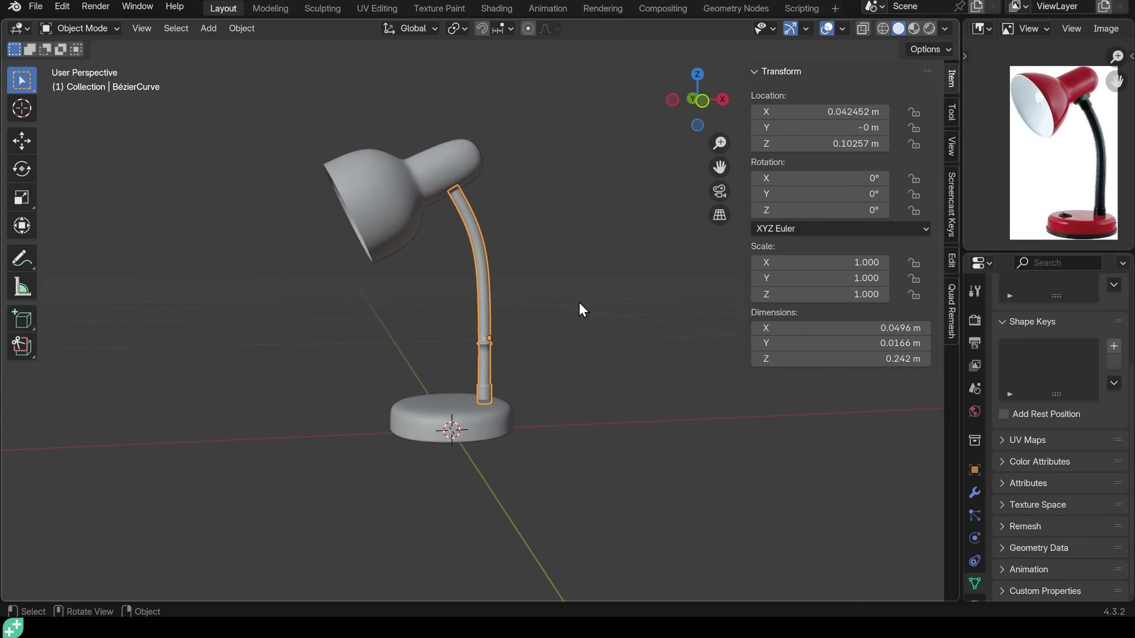
# Undo the raised rib on the arm, return to Object Mode and select the arm.
pyautogui.press('Tab')
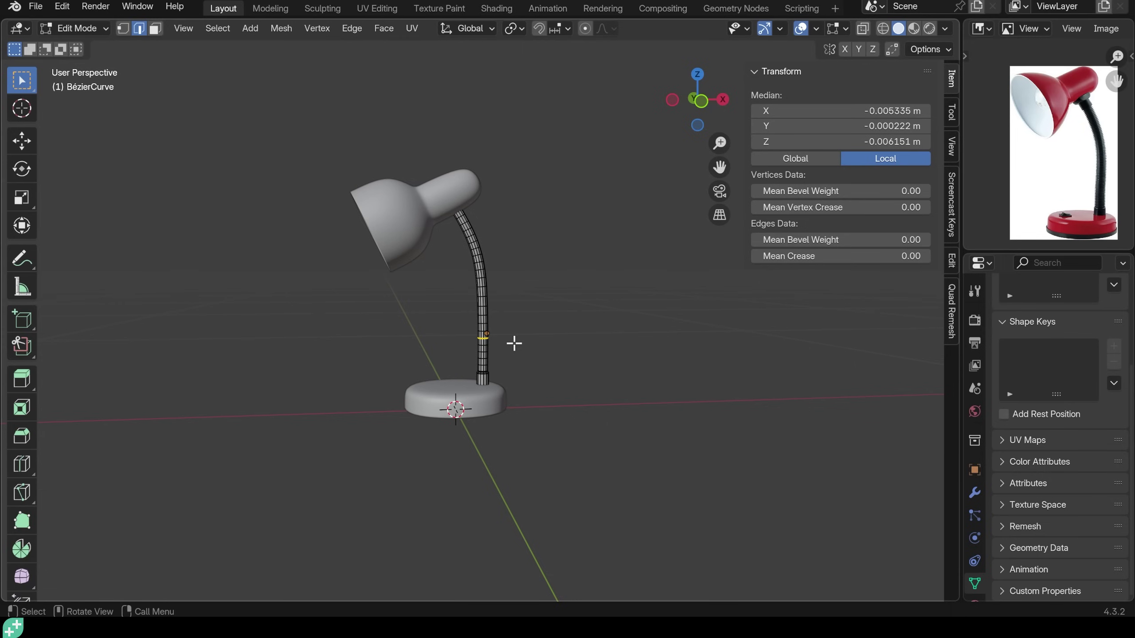
pyautogui.press('Tab')
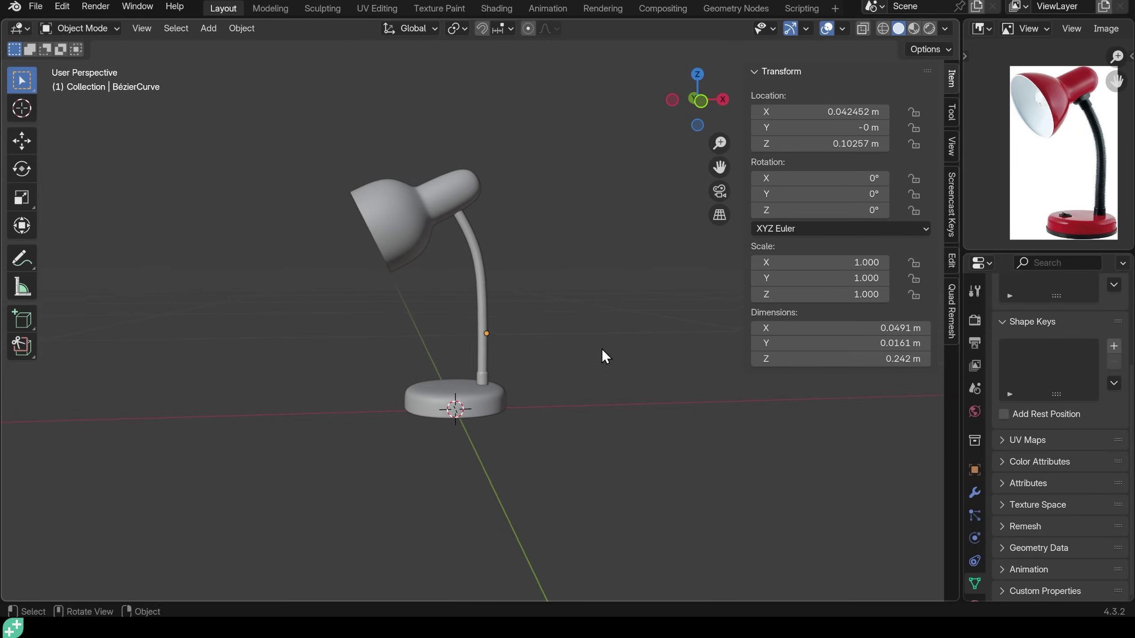
pyautogui.click(484, 313)
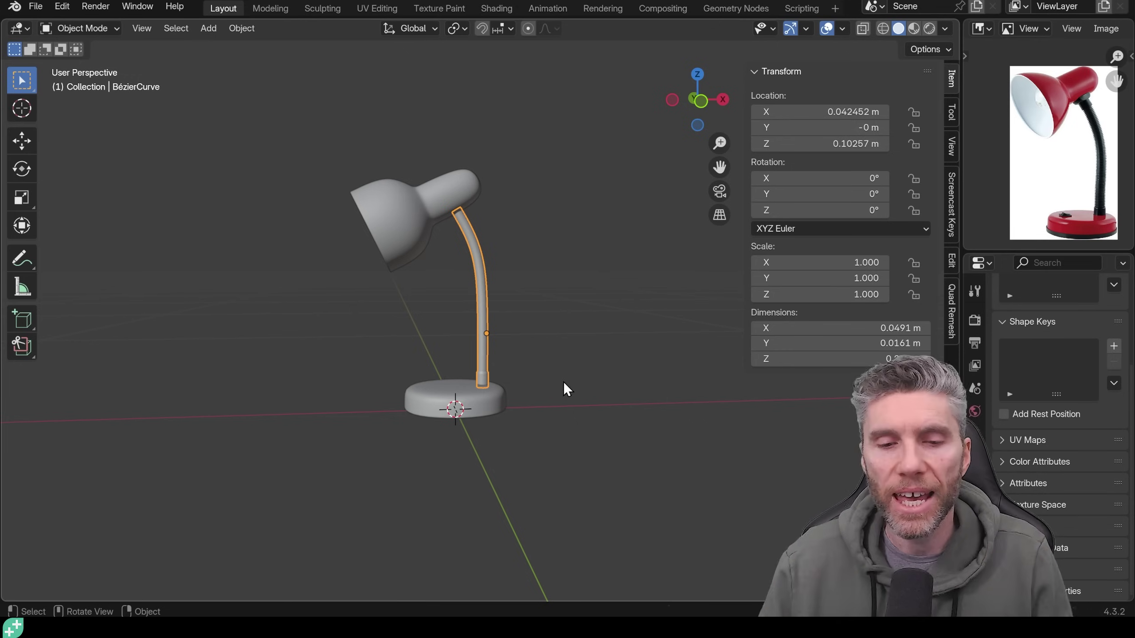
pyautogui.scroll(4, 563, 378)
pyautogui.scroll(-6, 573, 318)
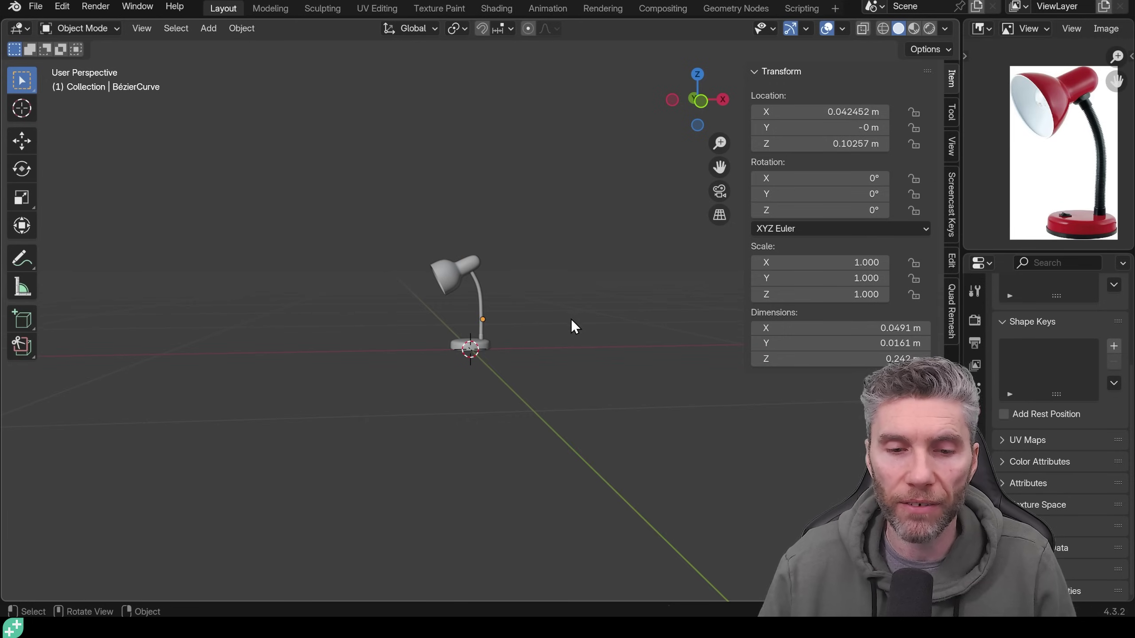
pyautogui.moveTo(569, 331)
pyautogui.mouseDown(button='middle')
pyautogui.moveTo(659, 329)
pyautogui.moveTo(571, 322)
pyautogui.moveTo(581, 334)
pyautogui.mouseUp(button='middle')
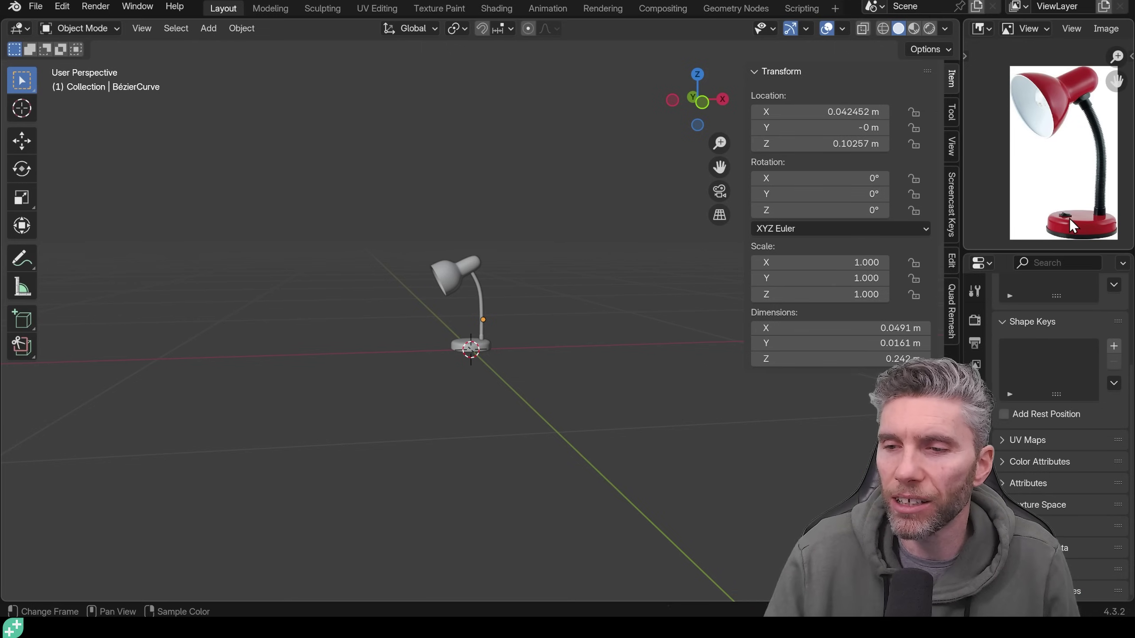
pyautogui.scroll(3, 1026, 135)
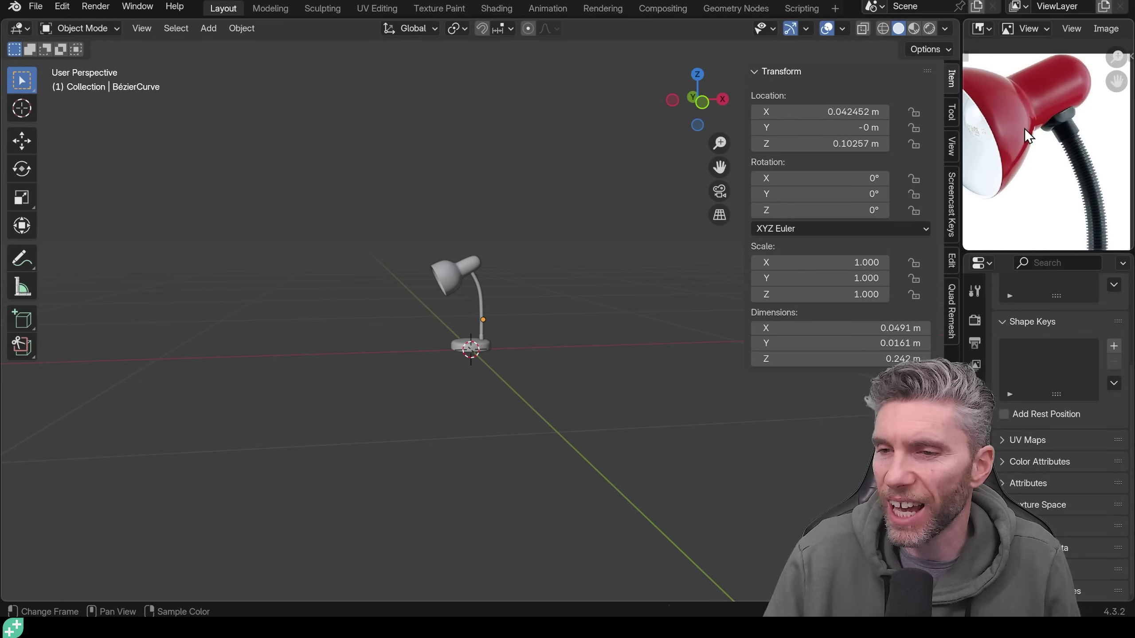